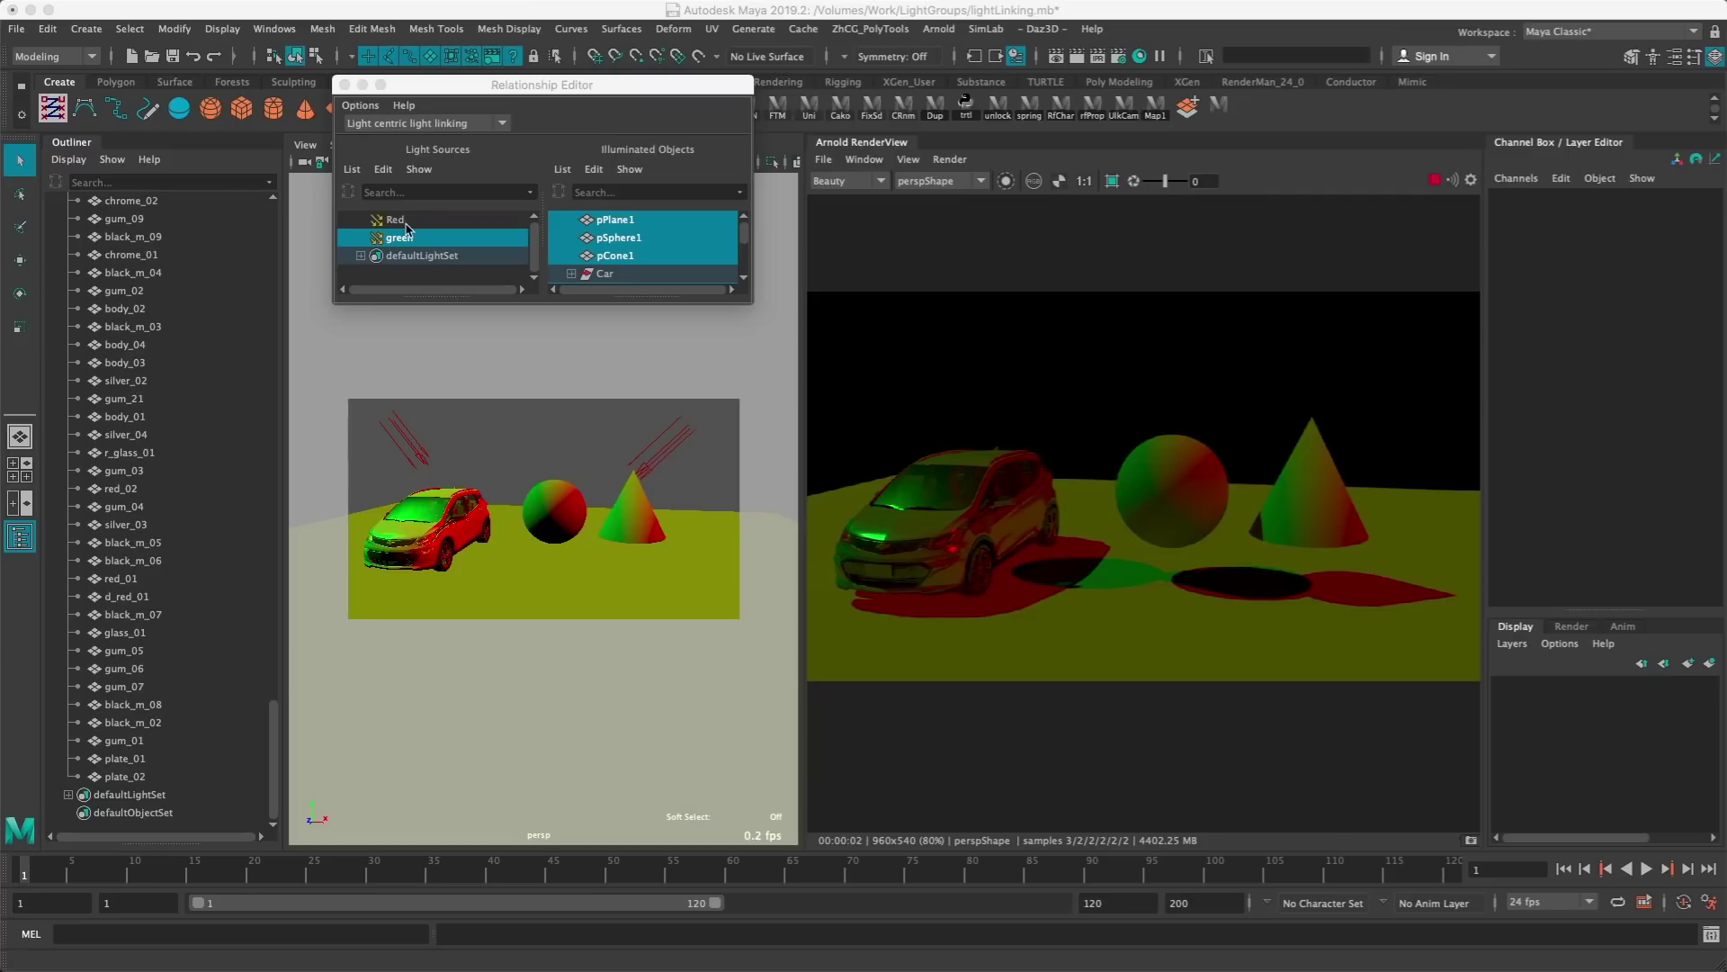
- Unlink the Red light from pPlane1, pSphere1 and pCone1, toggling its link to the Car group off and back on
left_click(406, 229)
left_click(406, 221)
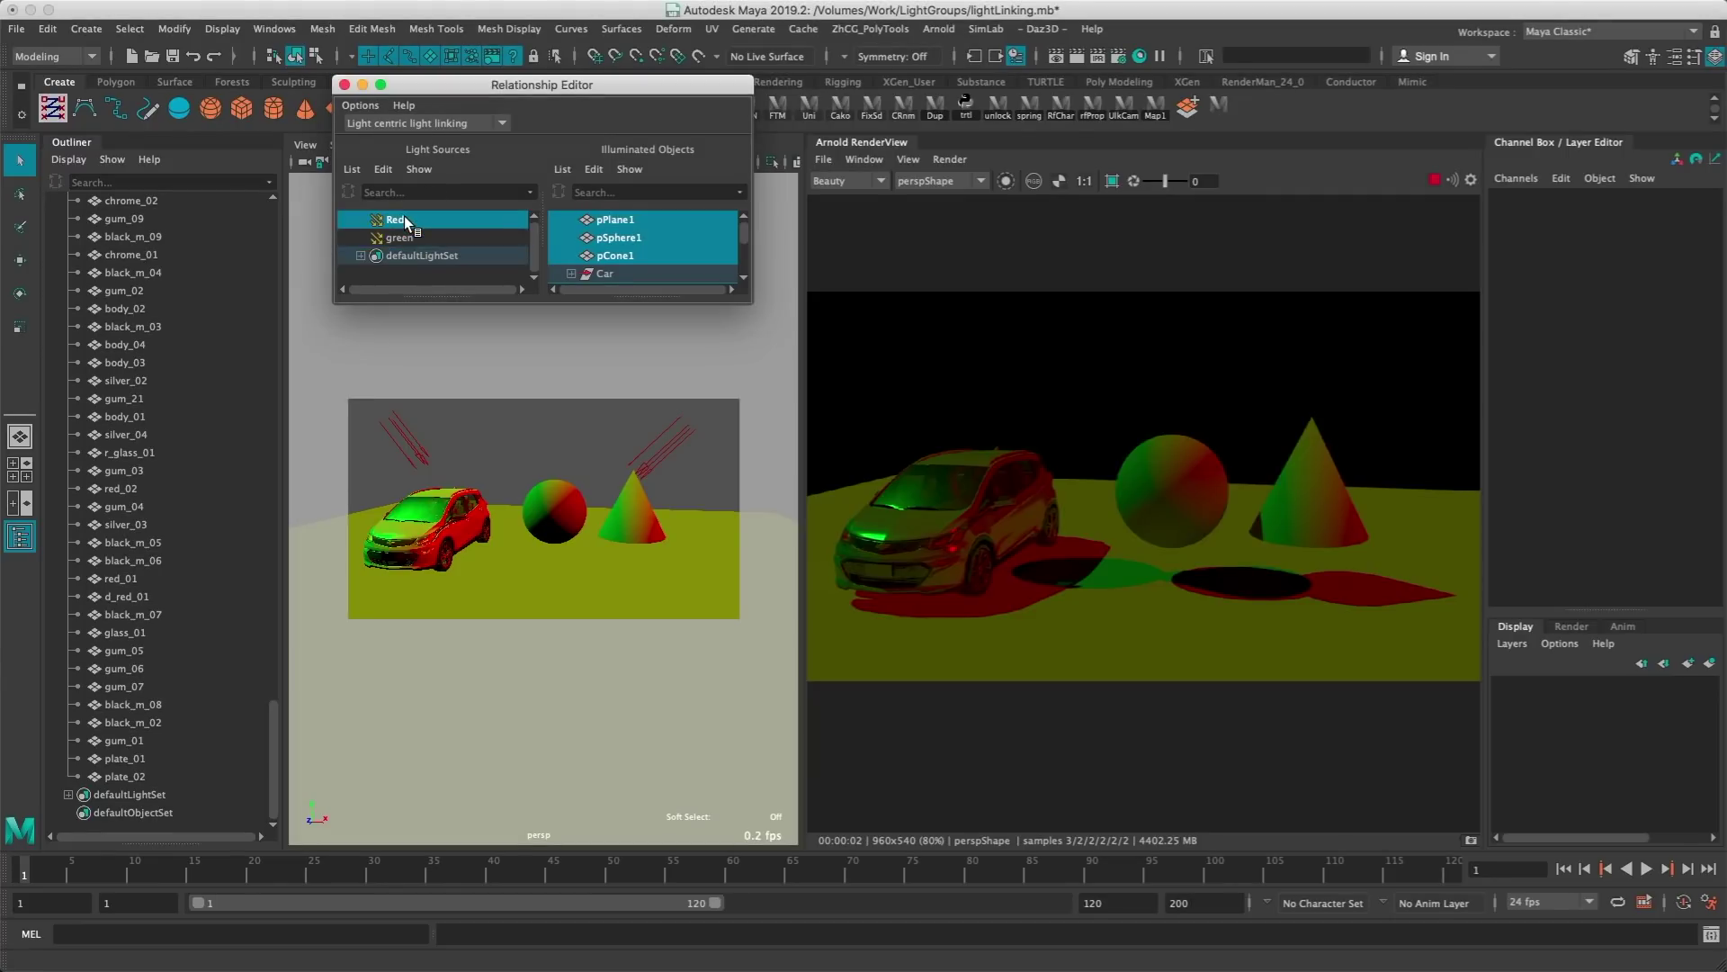
left_click(633, 218)
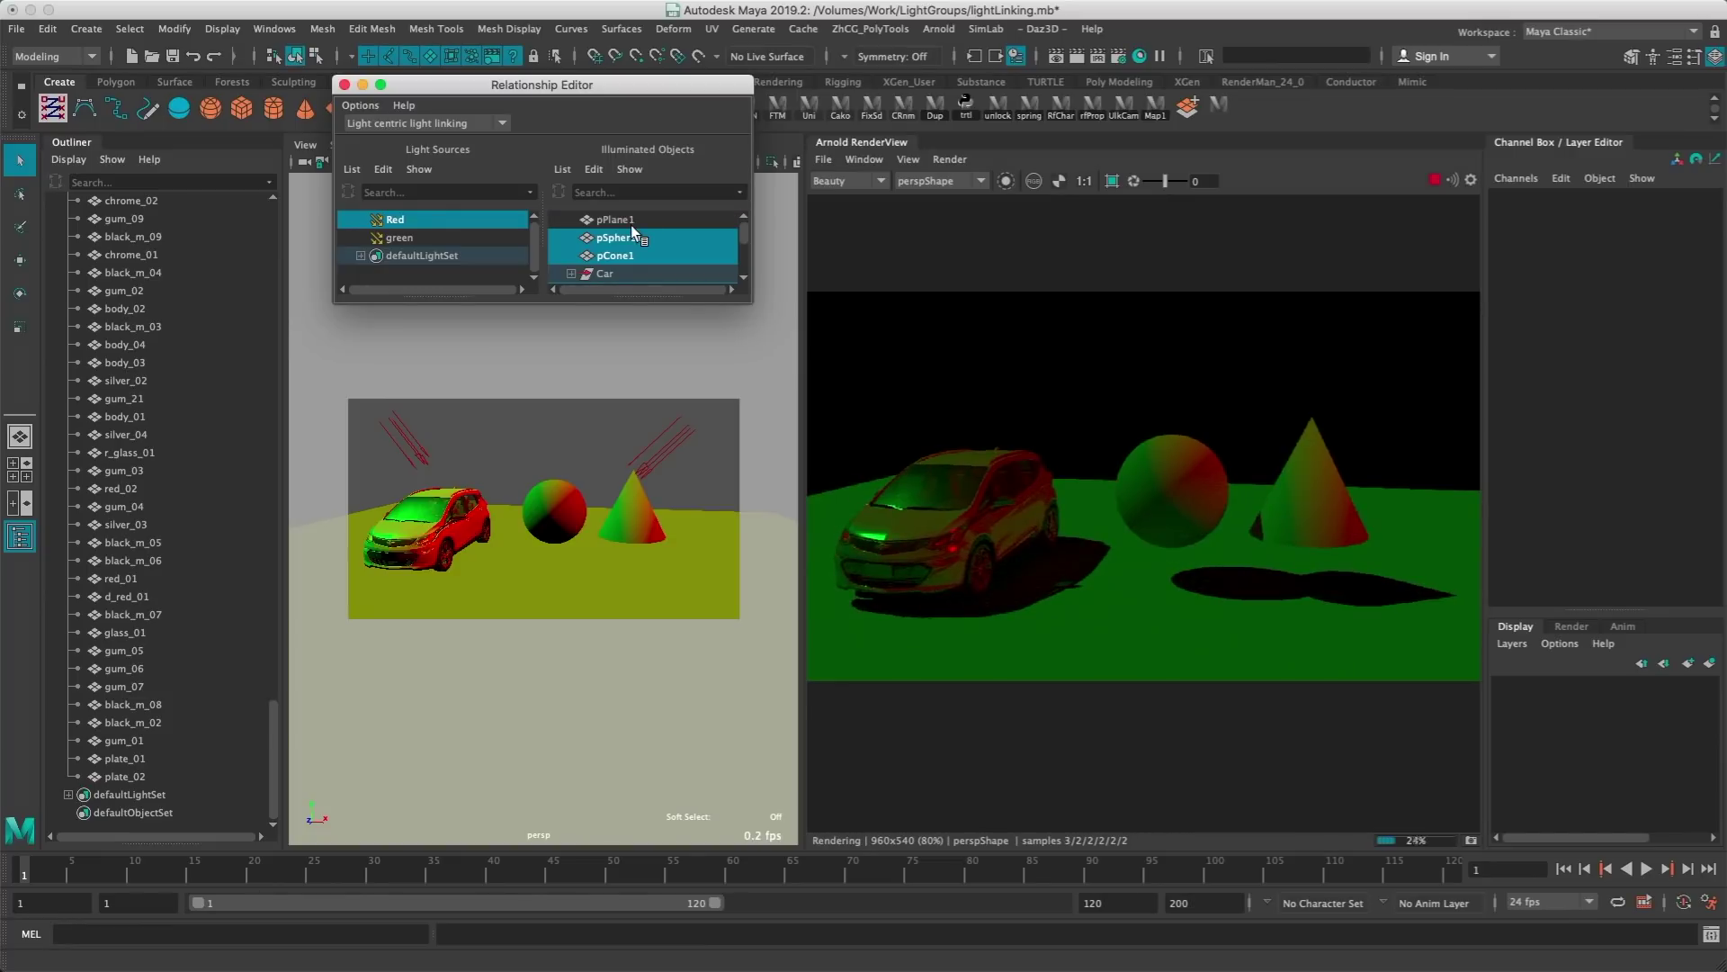
left_click(628, 236)
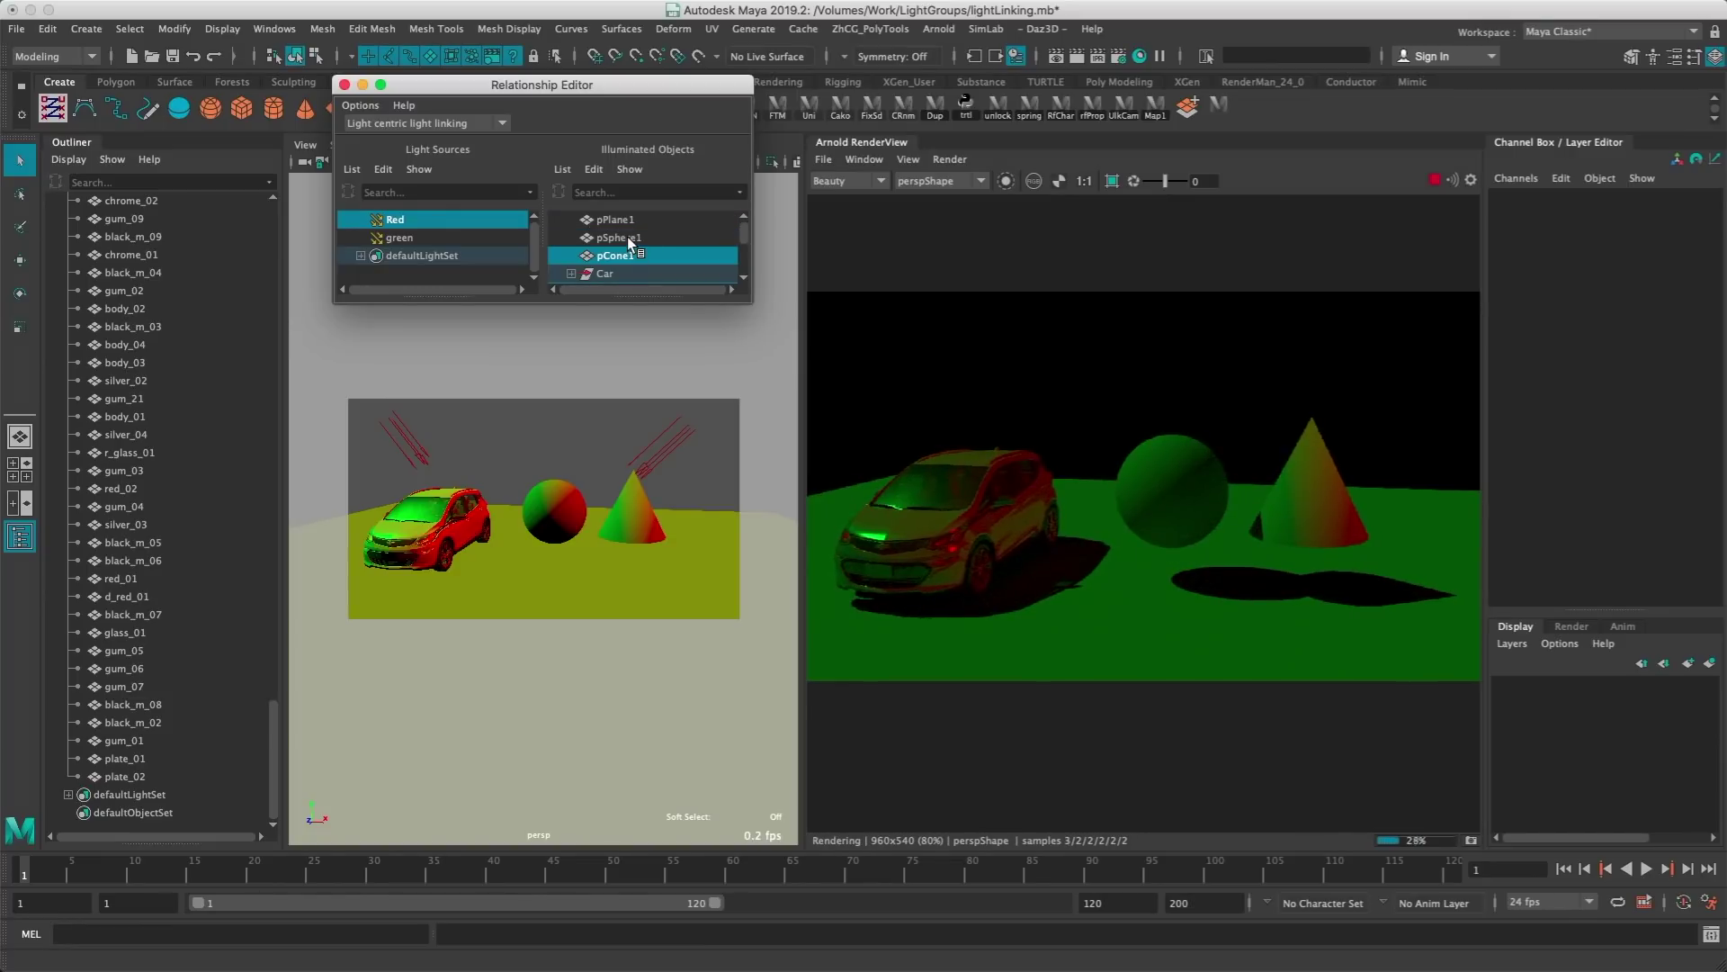
left_click(625, 270)
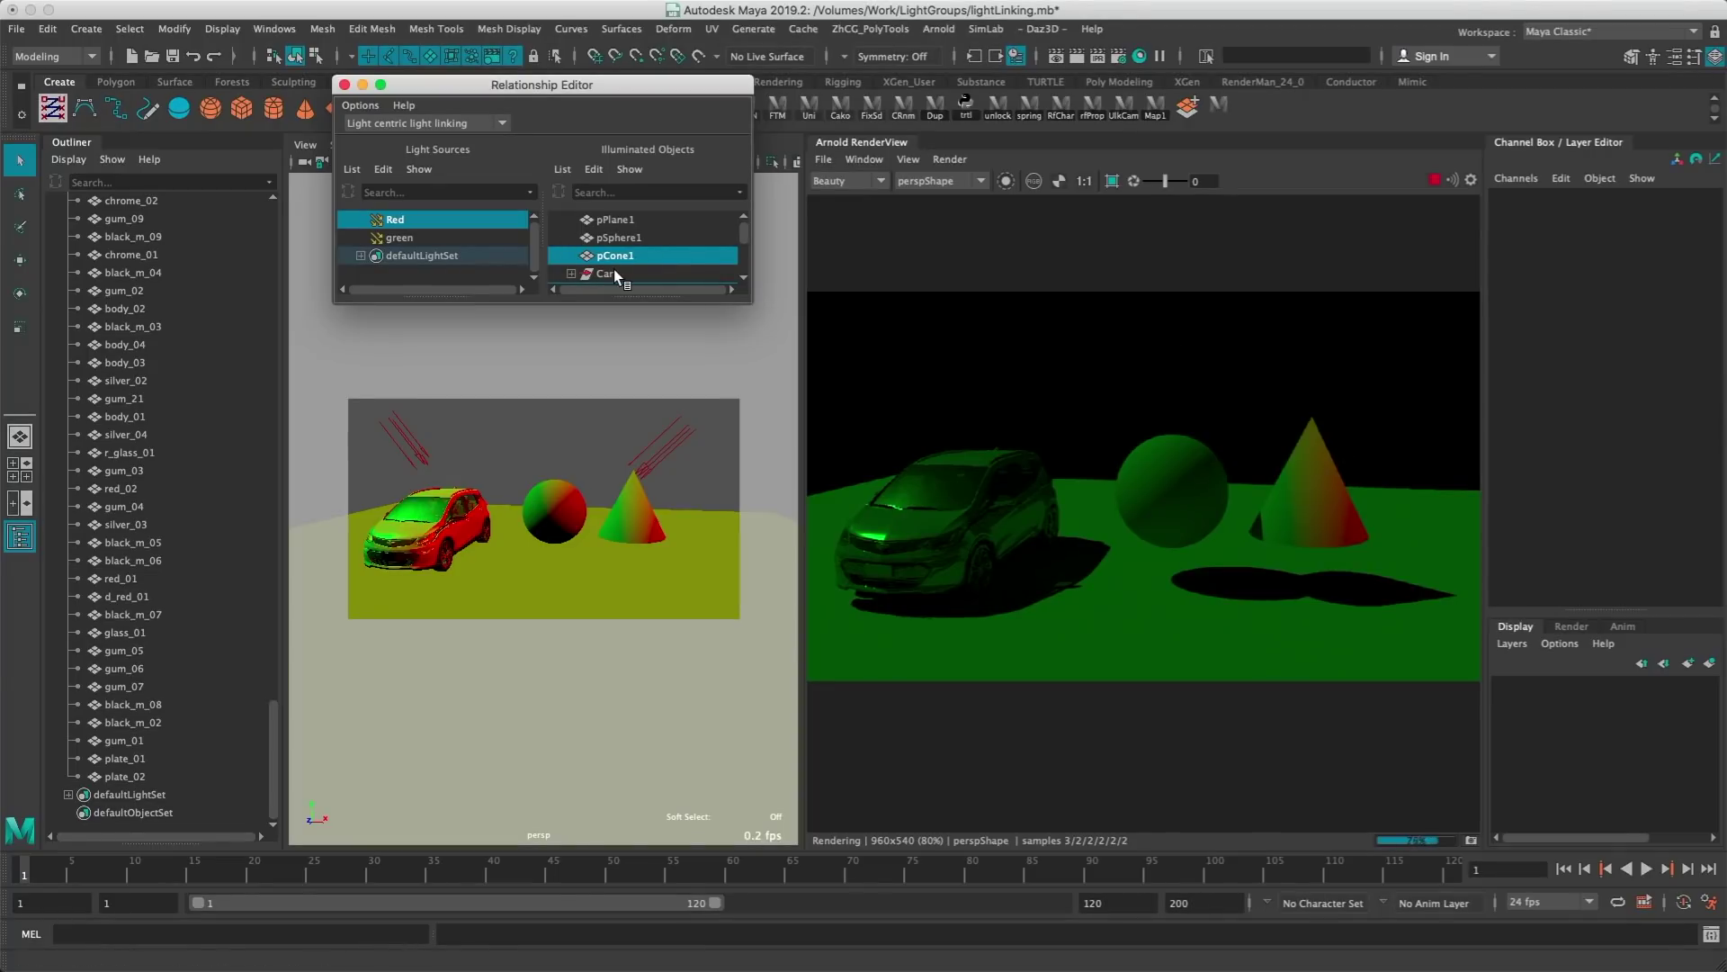
left_click(614, 270)
left_click(617, 255)
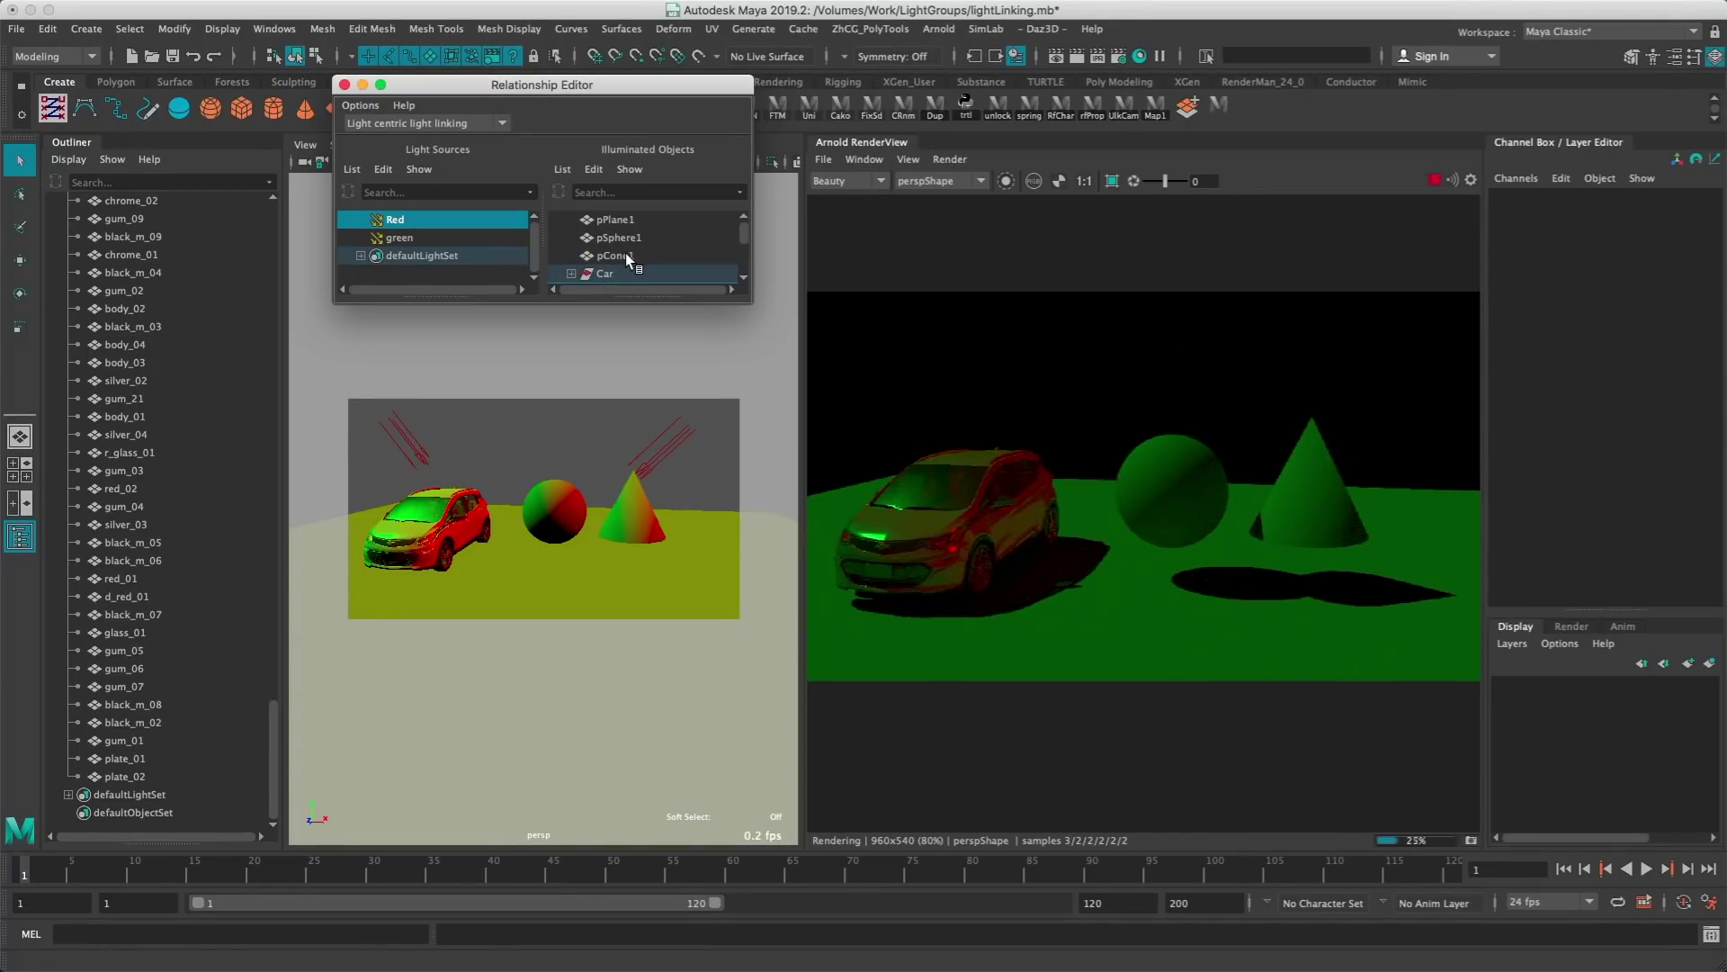
- Unlink the green light from pPlane1 and pCone1, keeping pSphere1 linked to it
left_click(400, 239)
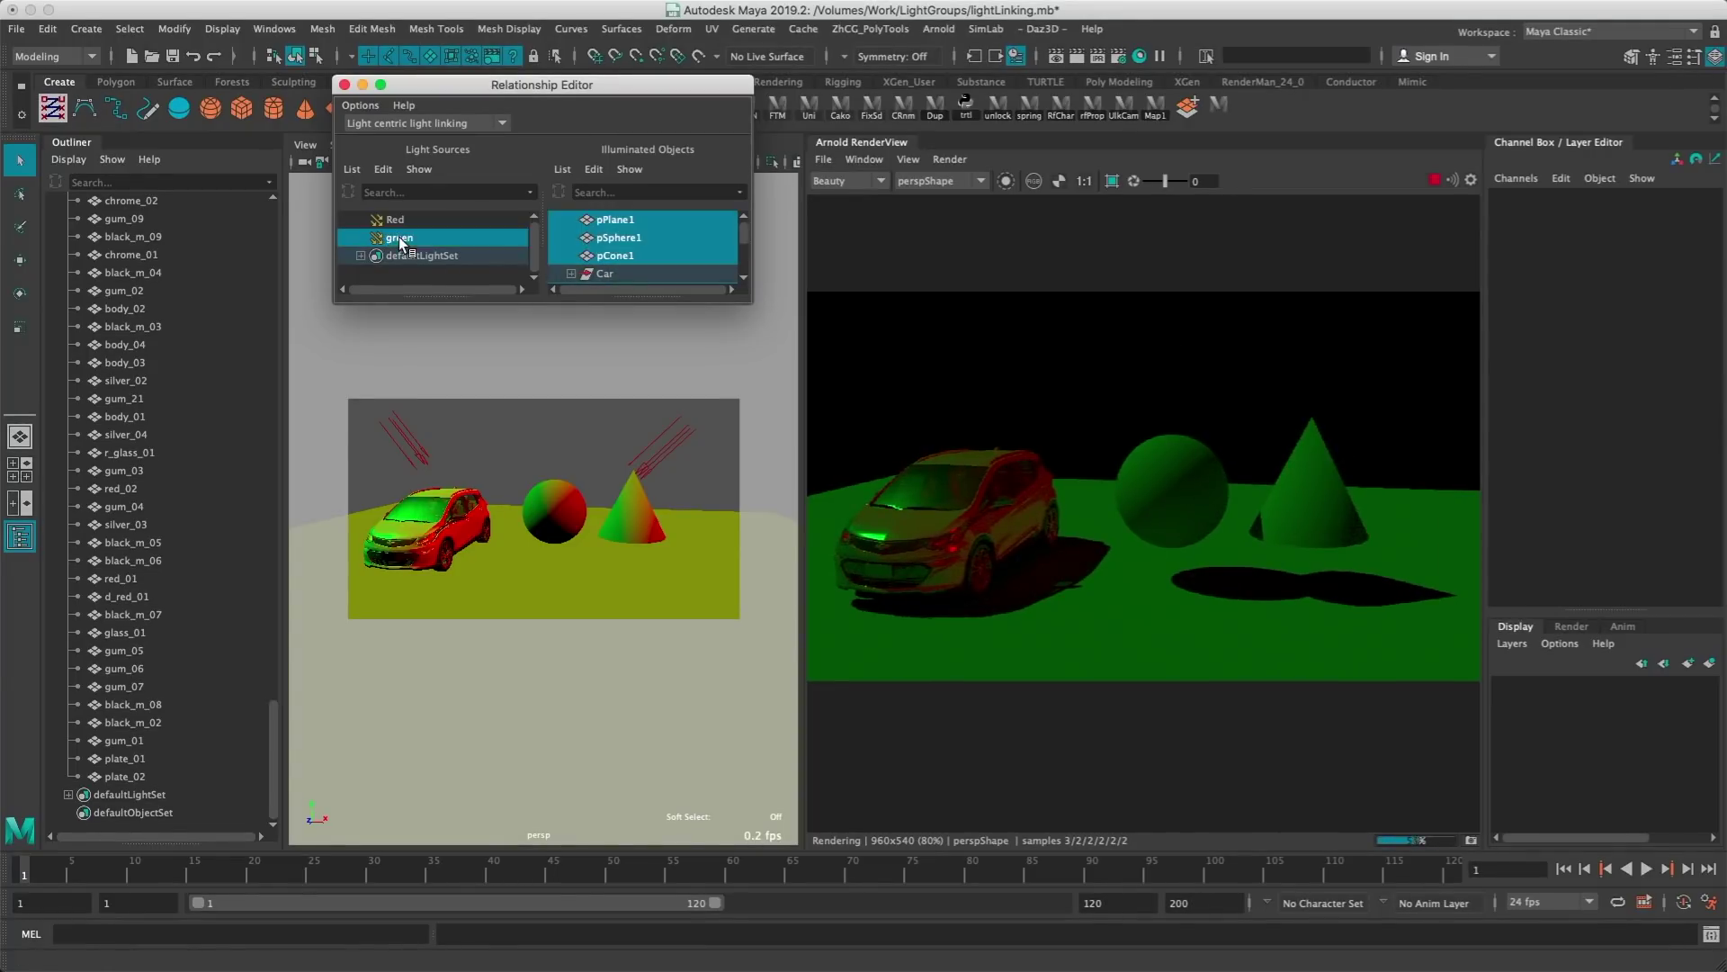
left_click(640, 218)
left_click(634, 235)
left_click(632, 257)
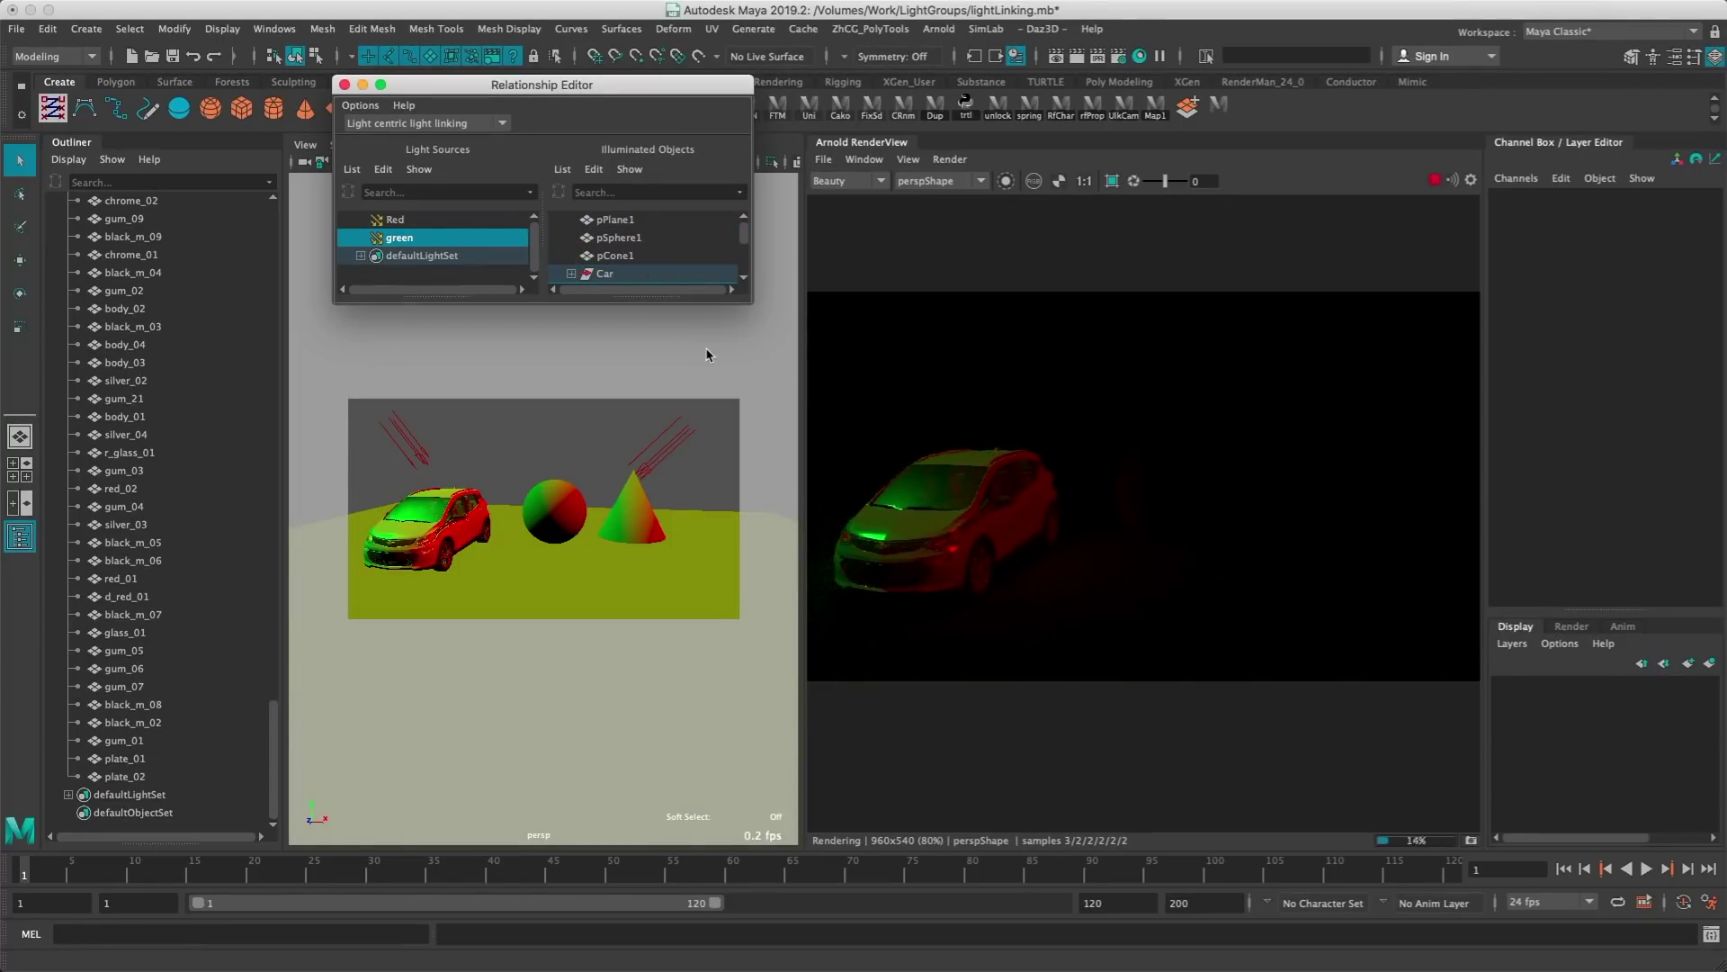
left_click(631, 236)
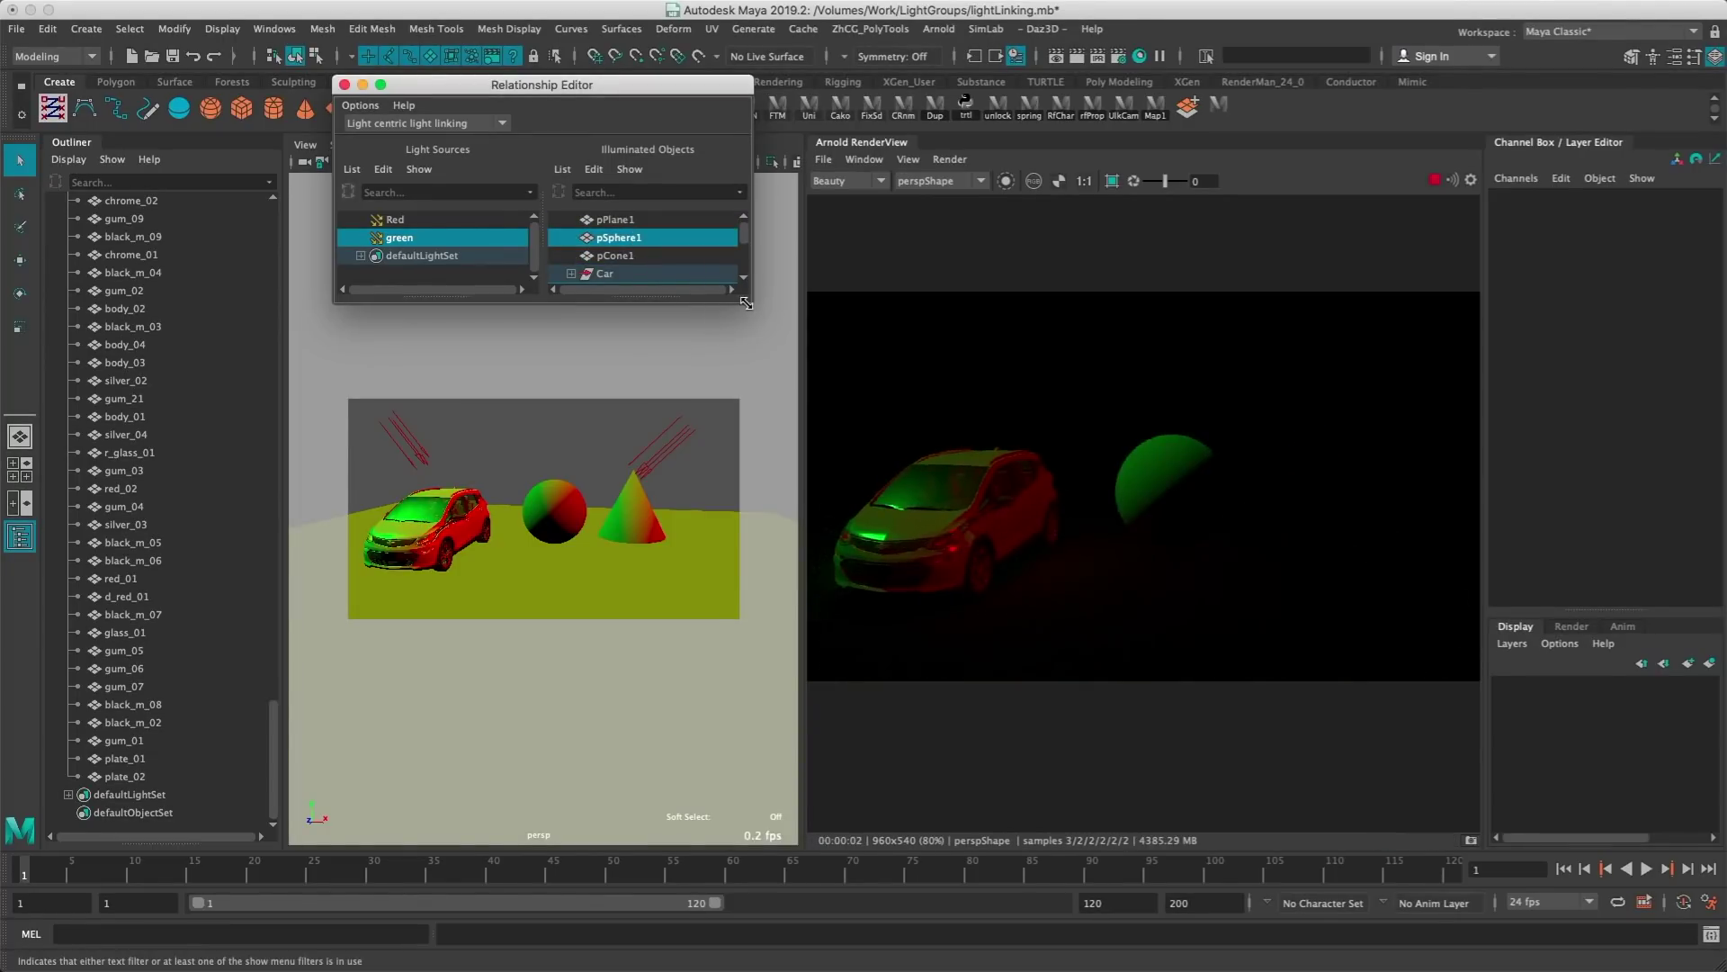
- Enlarge the Relationship Editor and list the shapes under bolt_ev:body for the Red light
left_click_drag(753, 303, 751, 631)
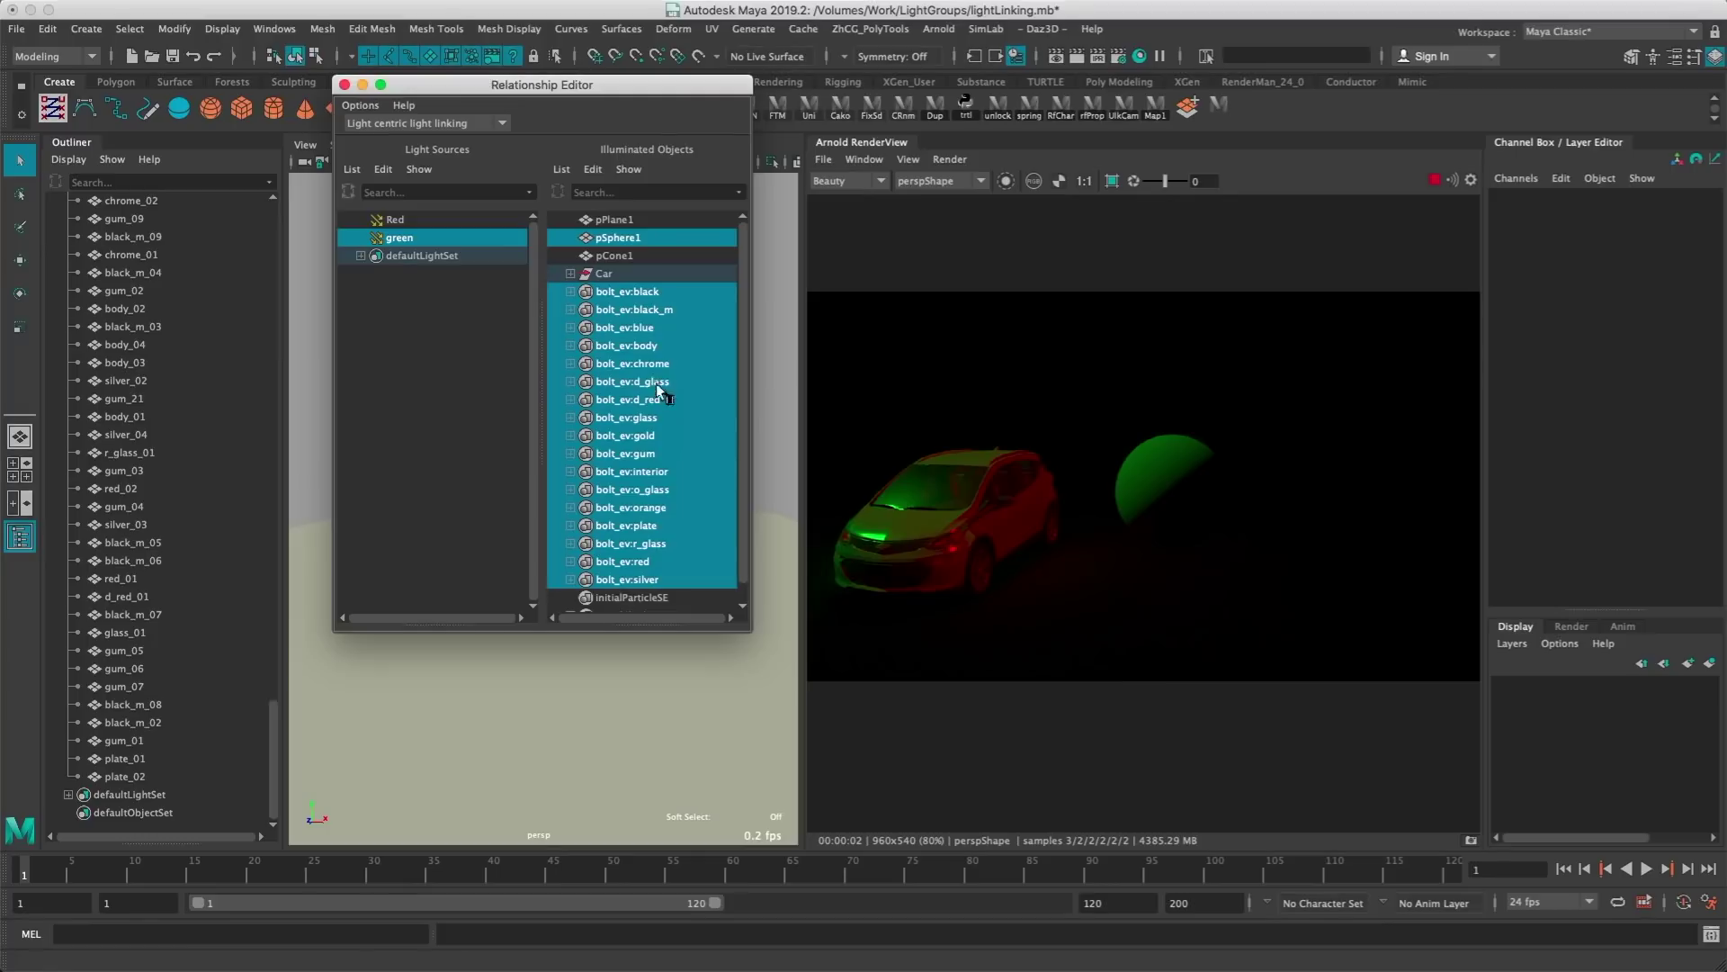
left_click(403, 219)
left_click(571, 345)
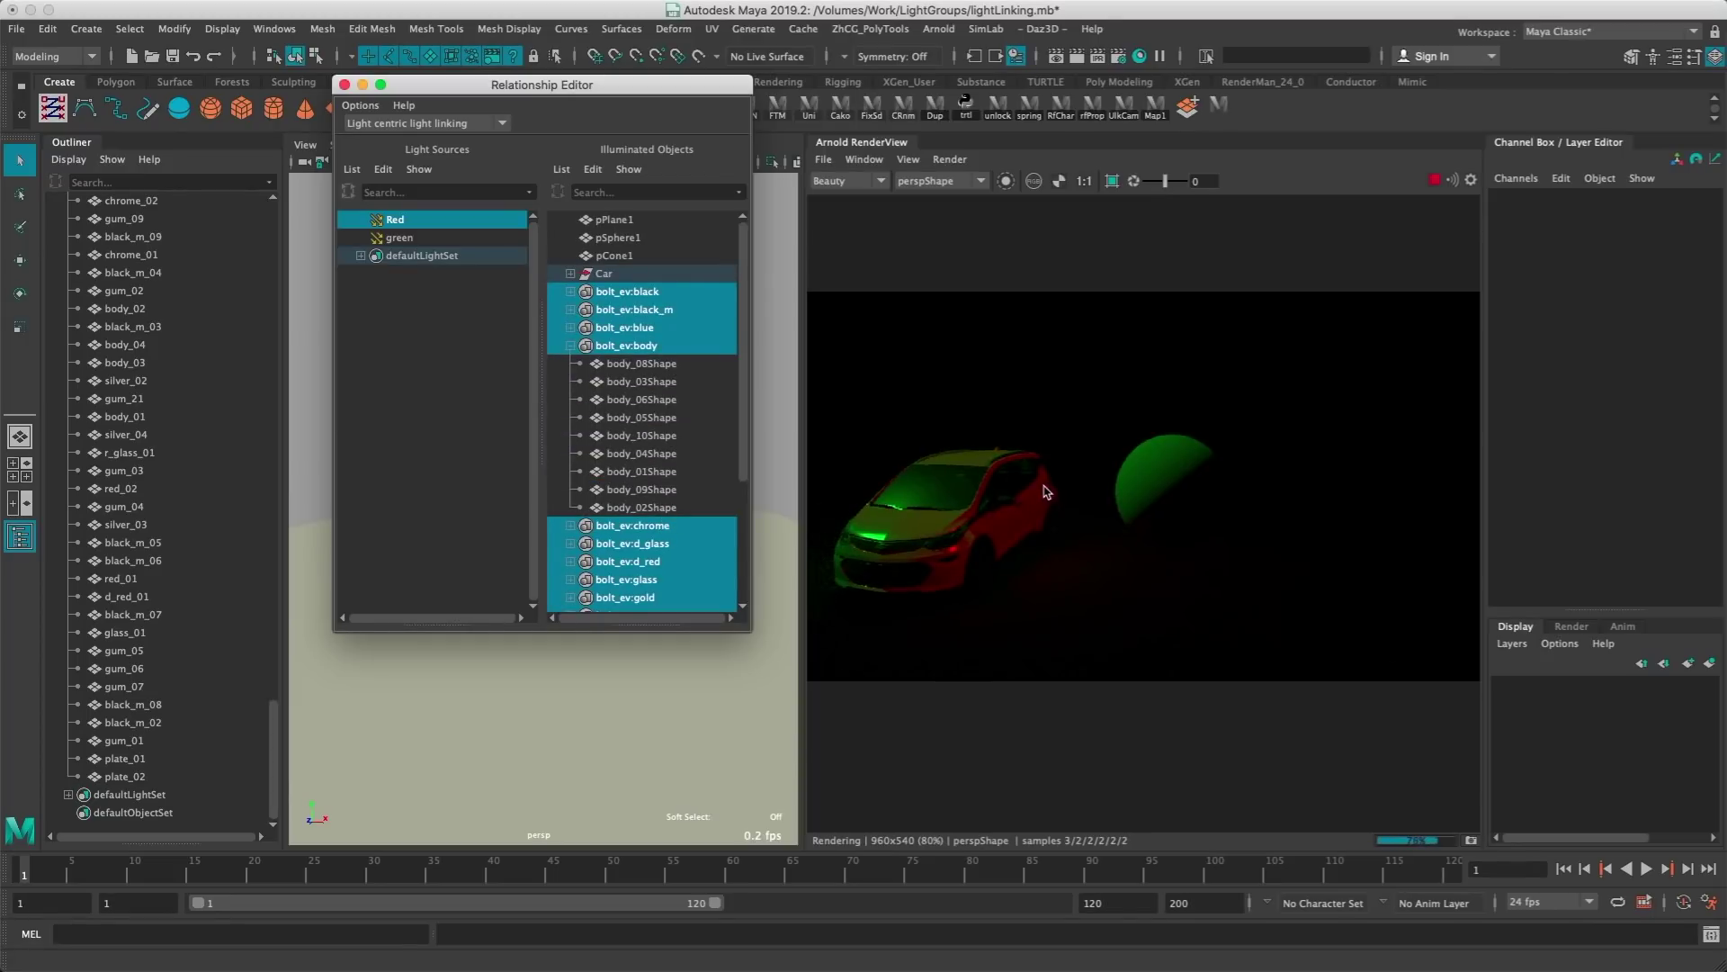
- Using object centric light linking, unlink pPlane1 from the Red and green lights and pSphere1 from the Red light
left_click(425, 123)
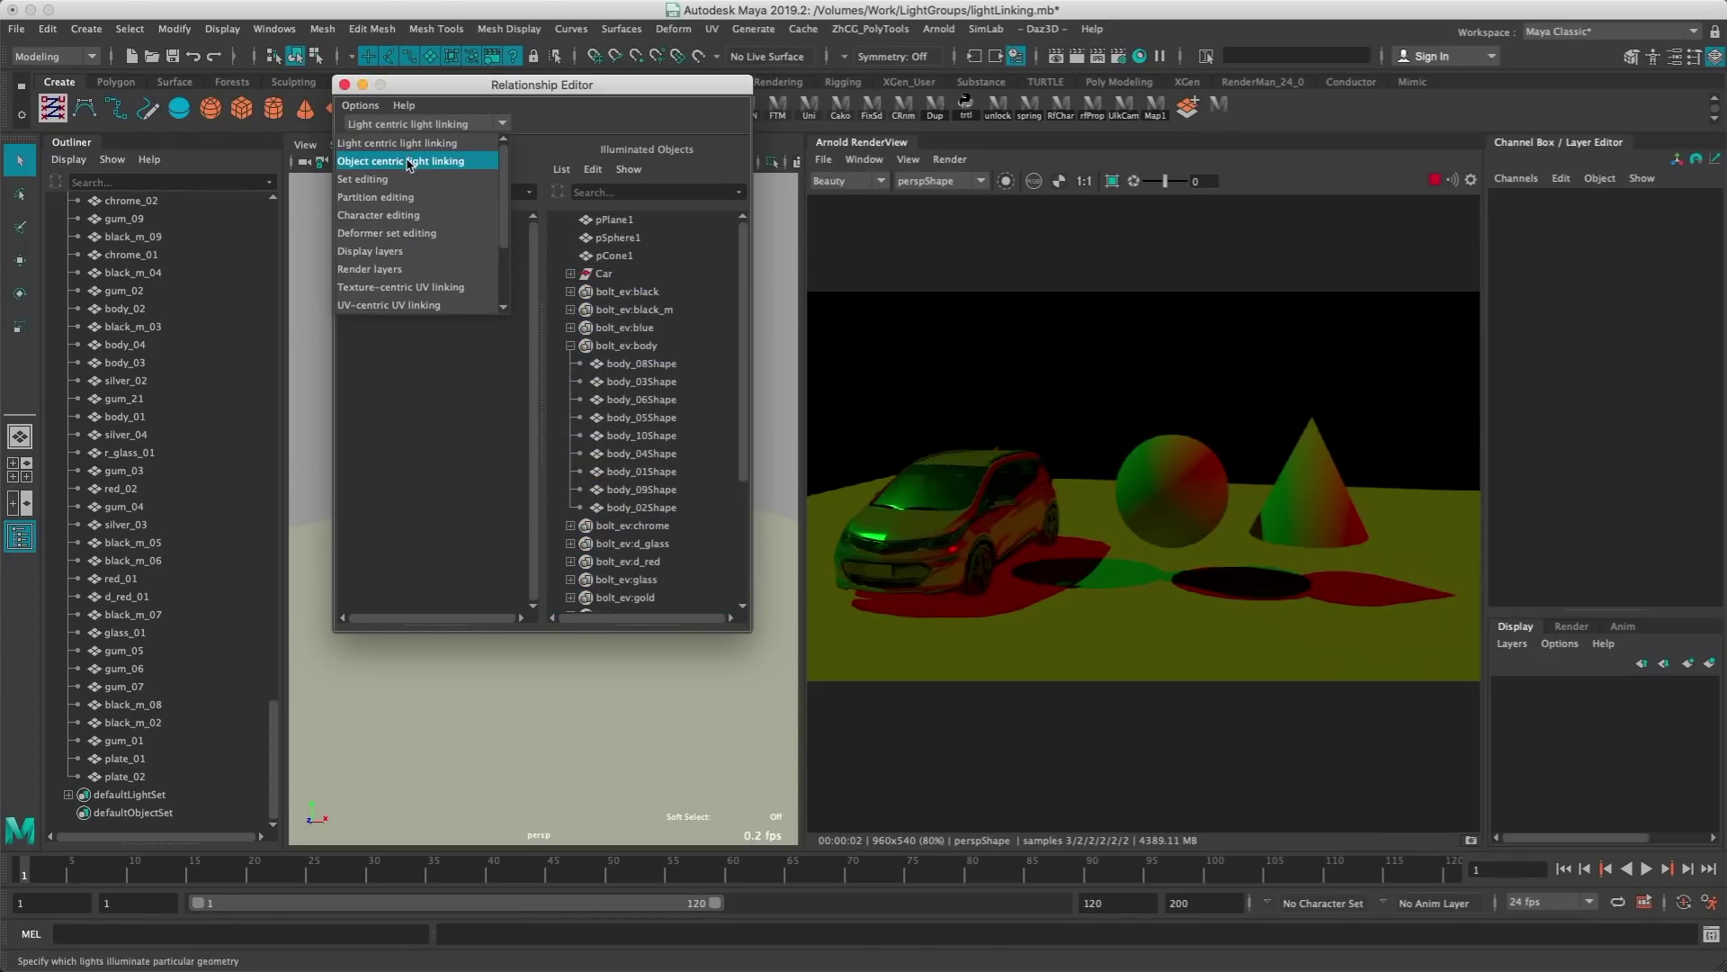
left_click(410, 161)
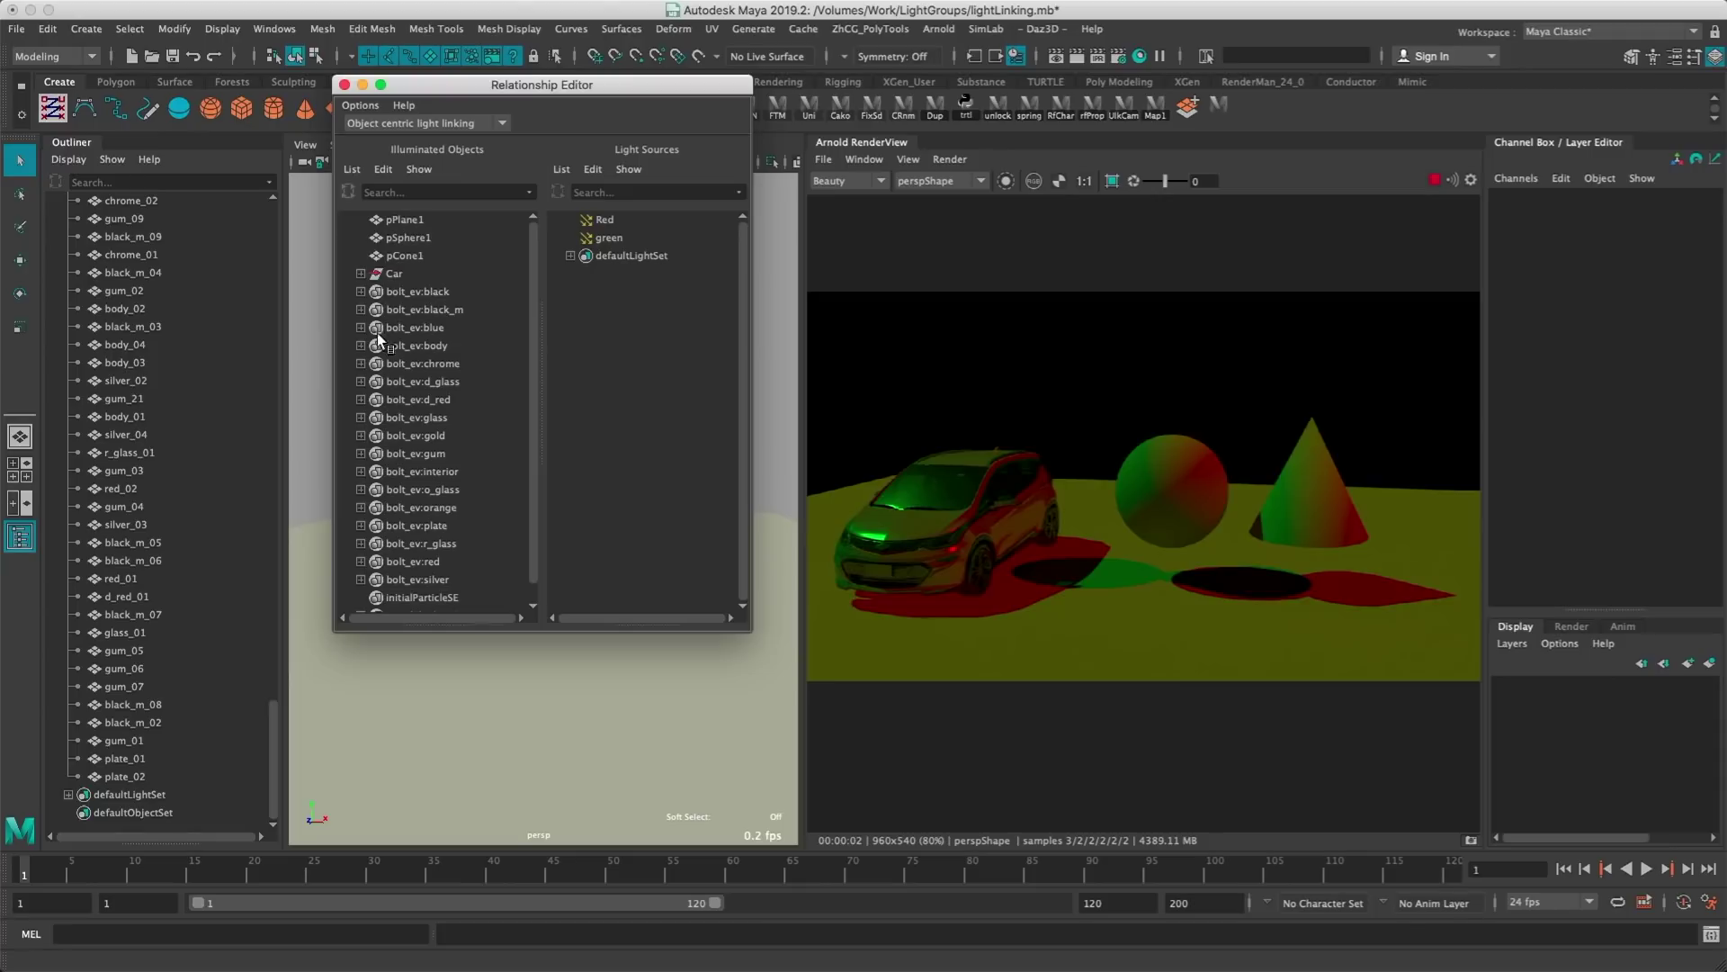
left_click(402, 219)
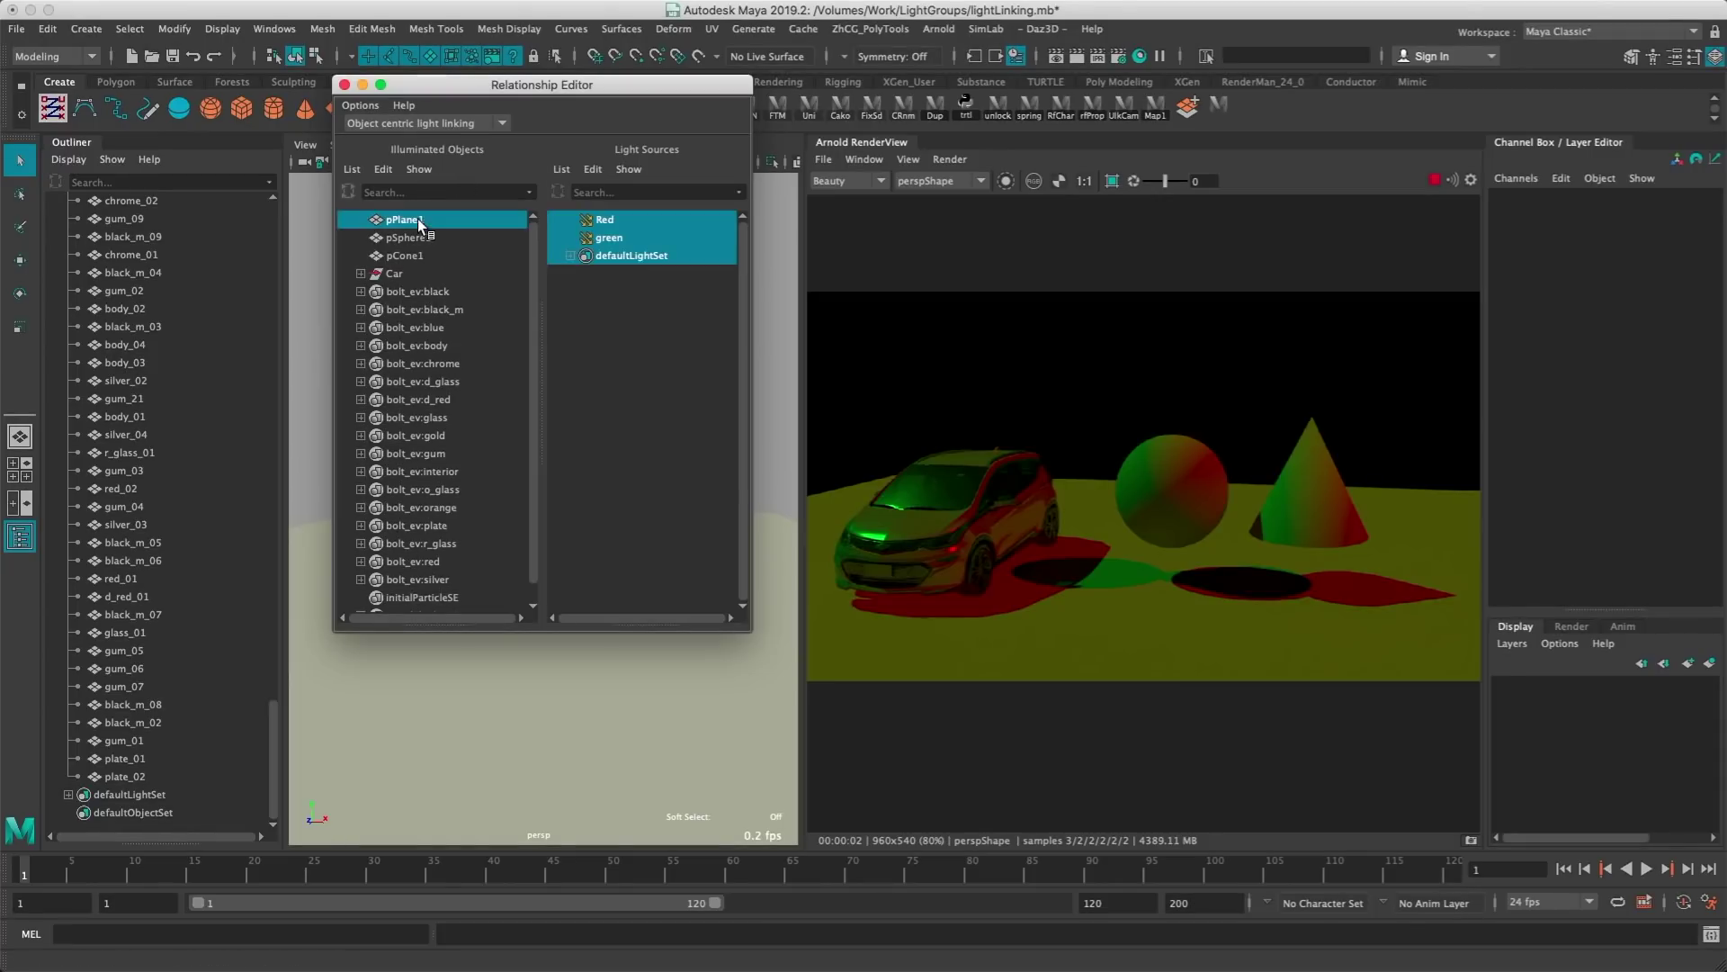
left_click(620, 219)
left_click(621, 238)
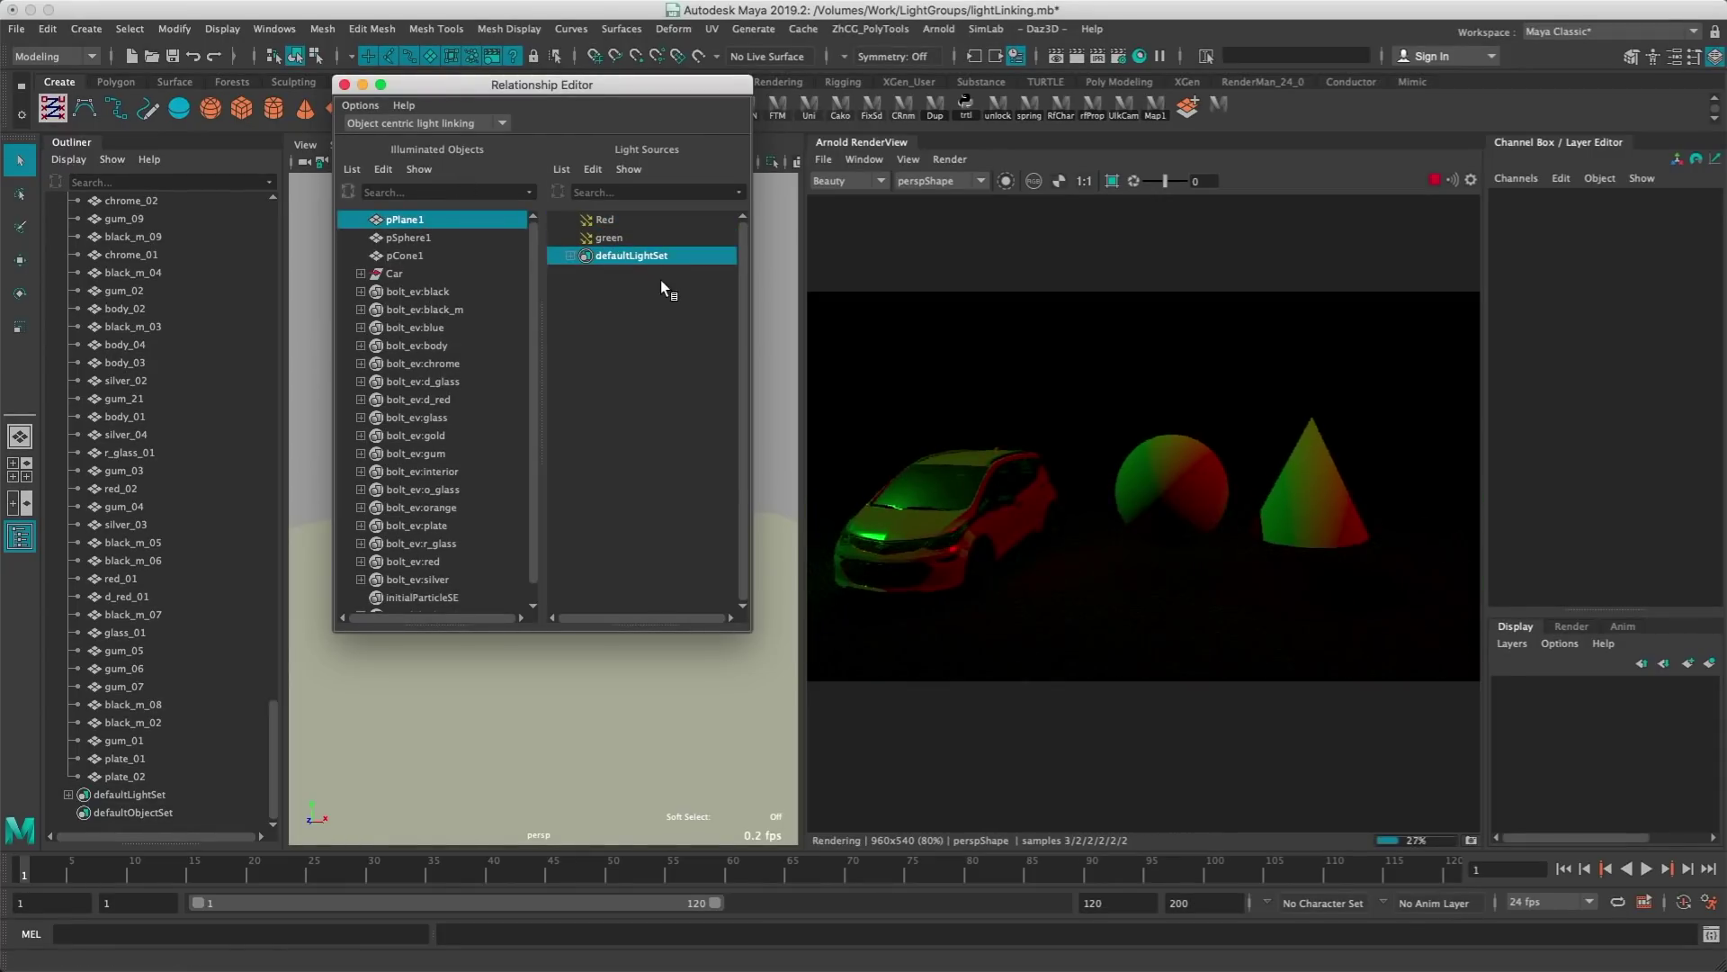
left_click(441, 237)
left_click(608, 221)
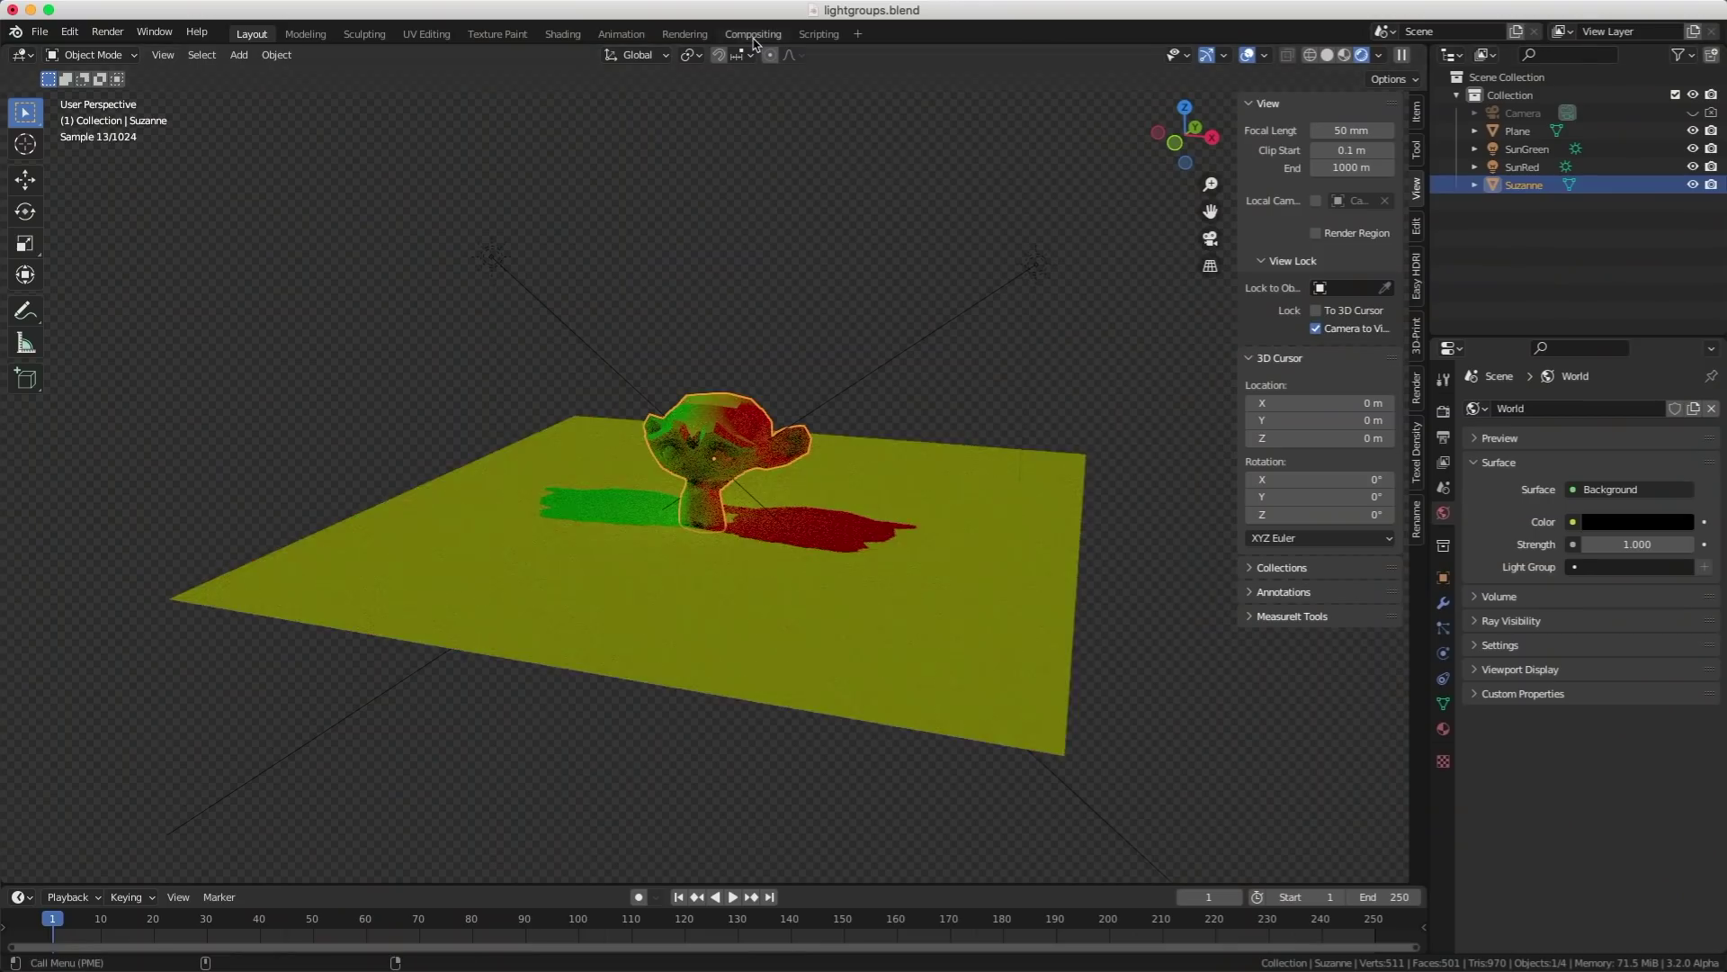
- Switch to Blender, enable nodes for compositing in lightgroups.blend, and return to the Layout workspace
left_click(754, 35)
left_click(198, 57)
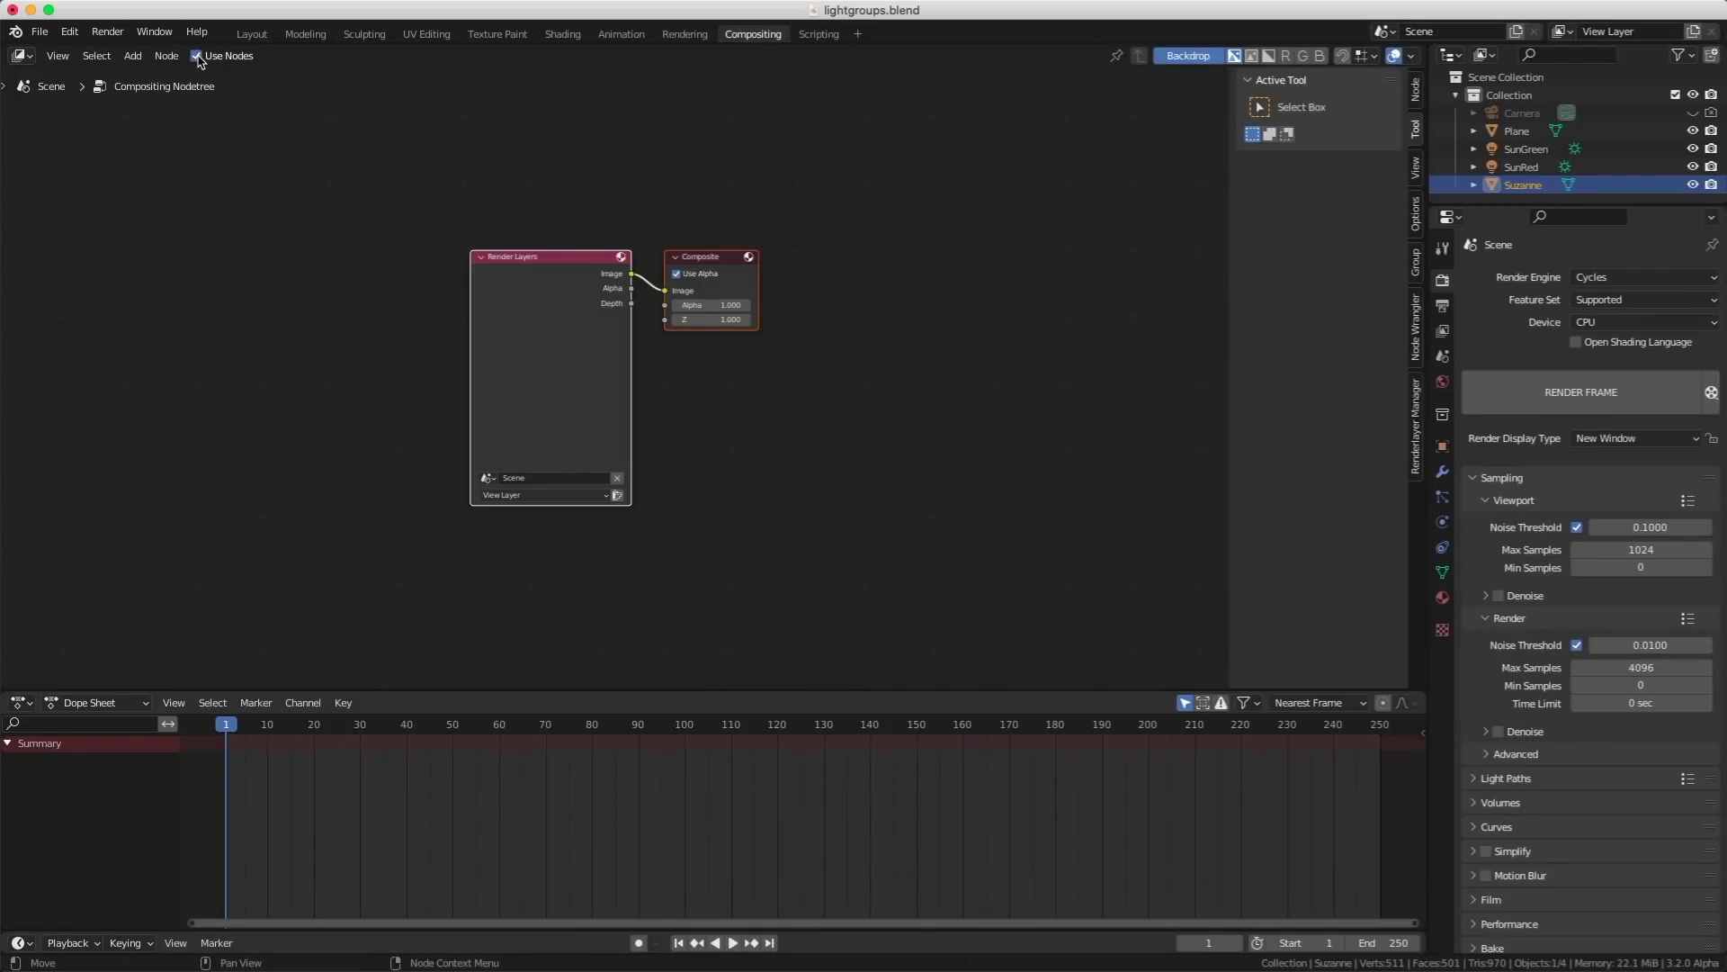
left_click(252, 34)
- Enter GreenLight as the light group of the SunGreen light
left_click(1491, 150)
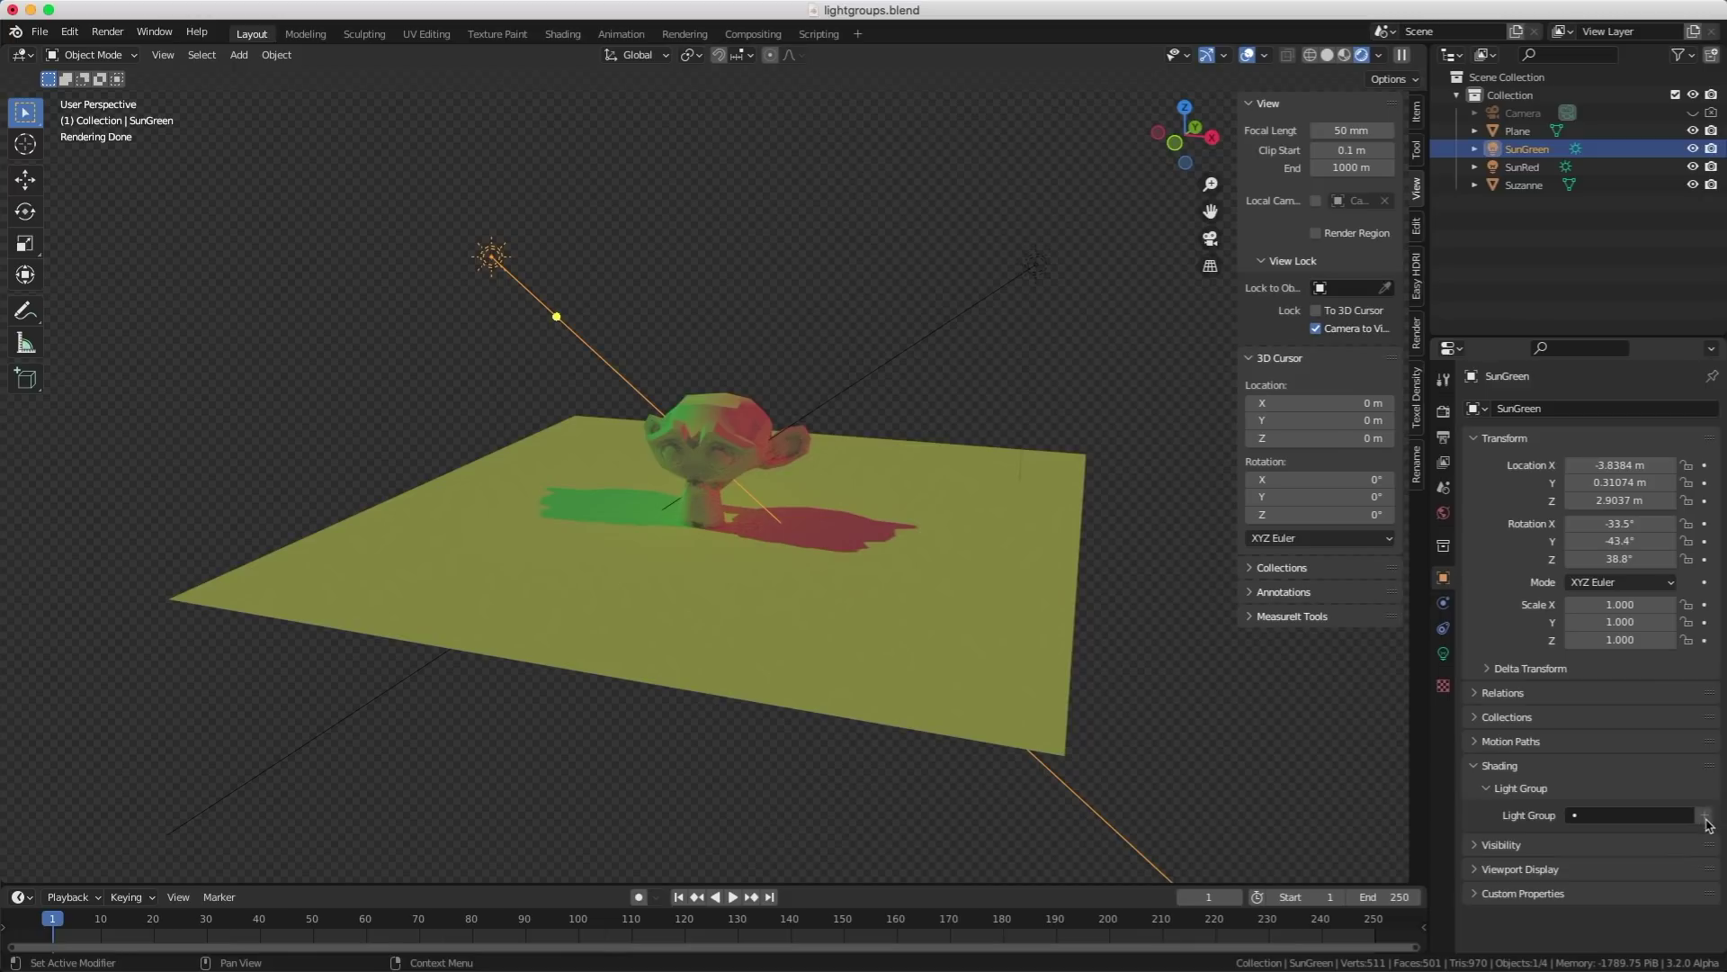
left_click(1614, 815)
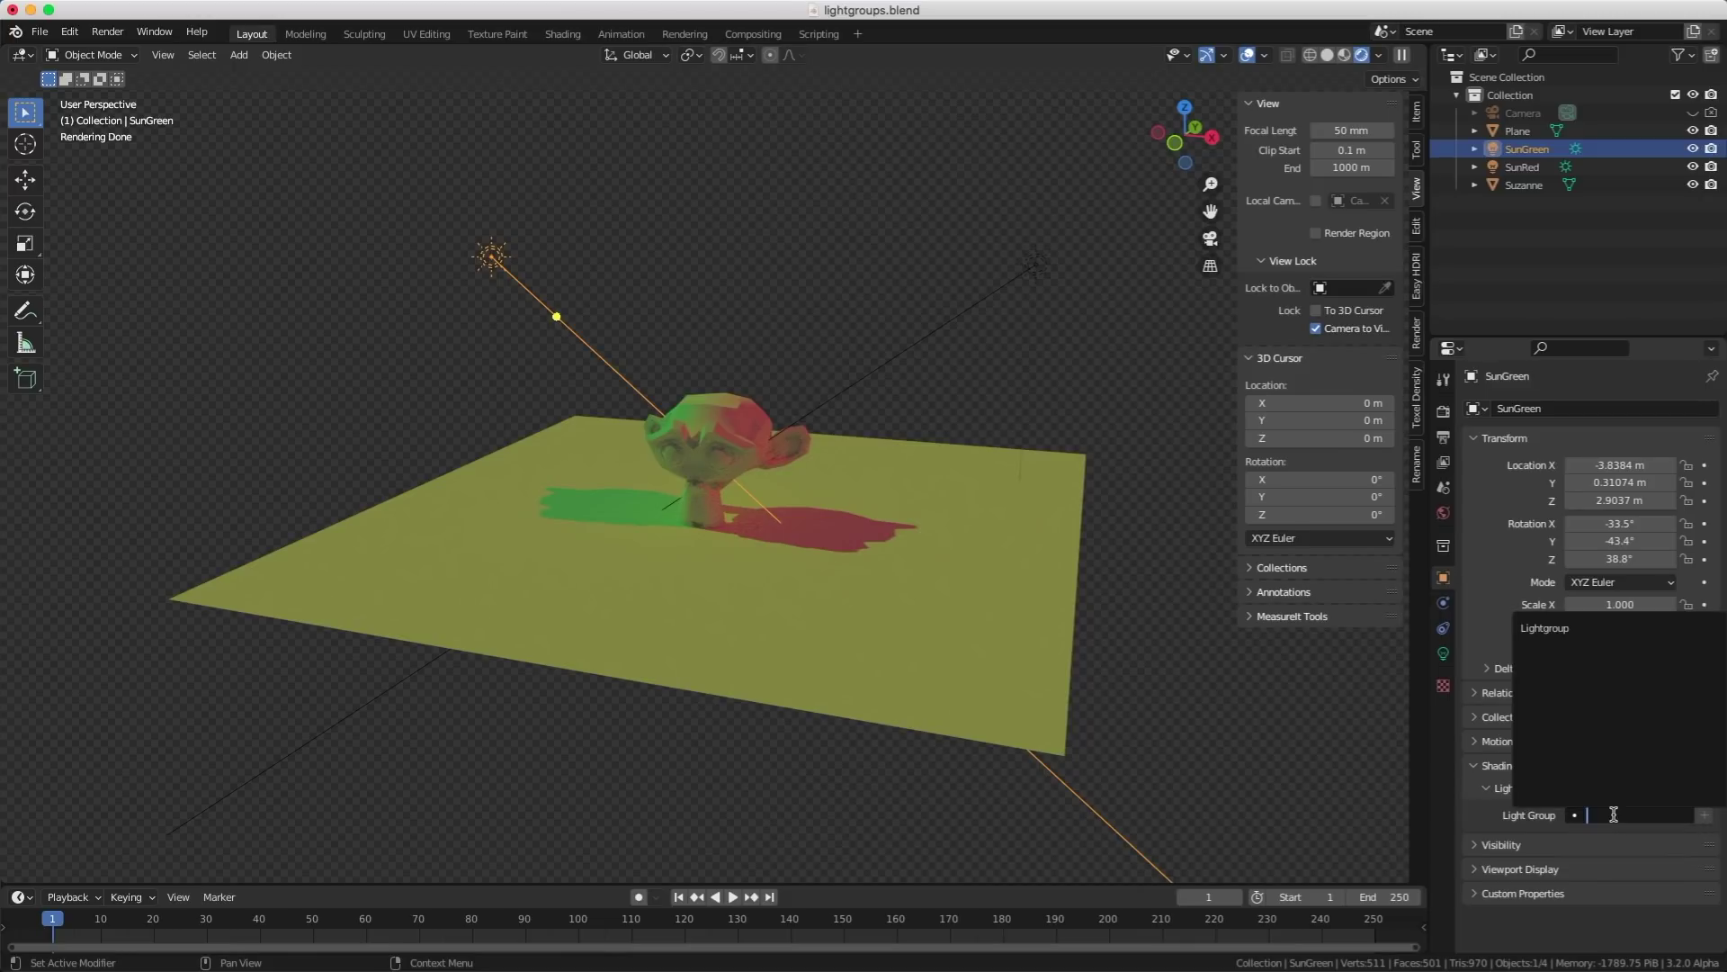
left_click(1561, 629)
left_click(1625, 815)
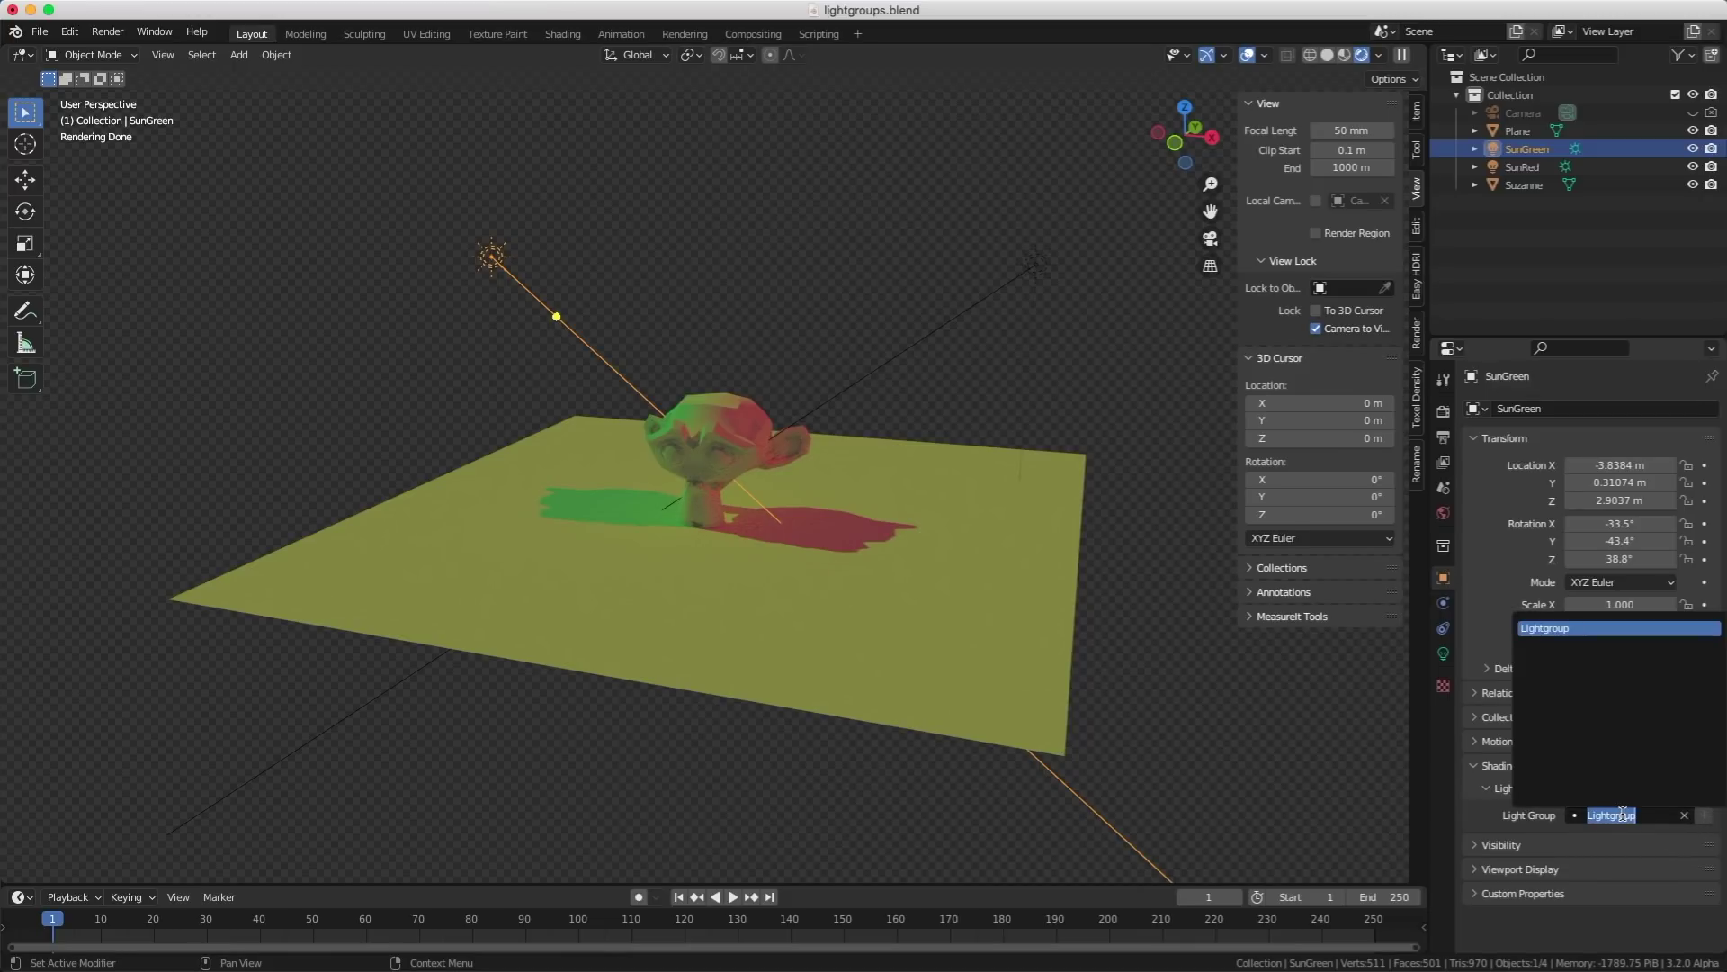
type("GreenLight")
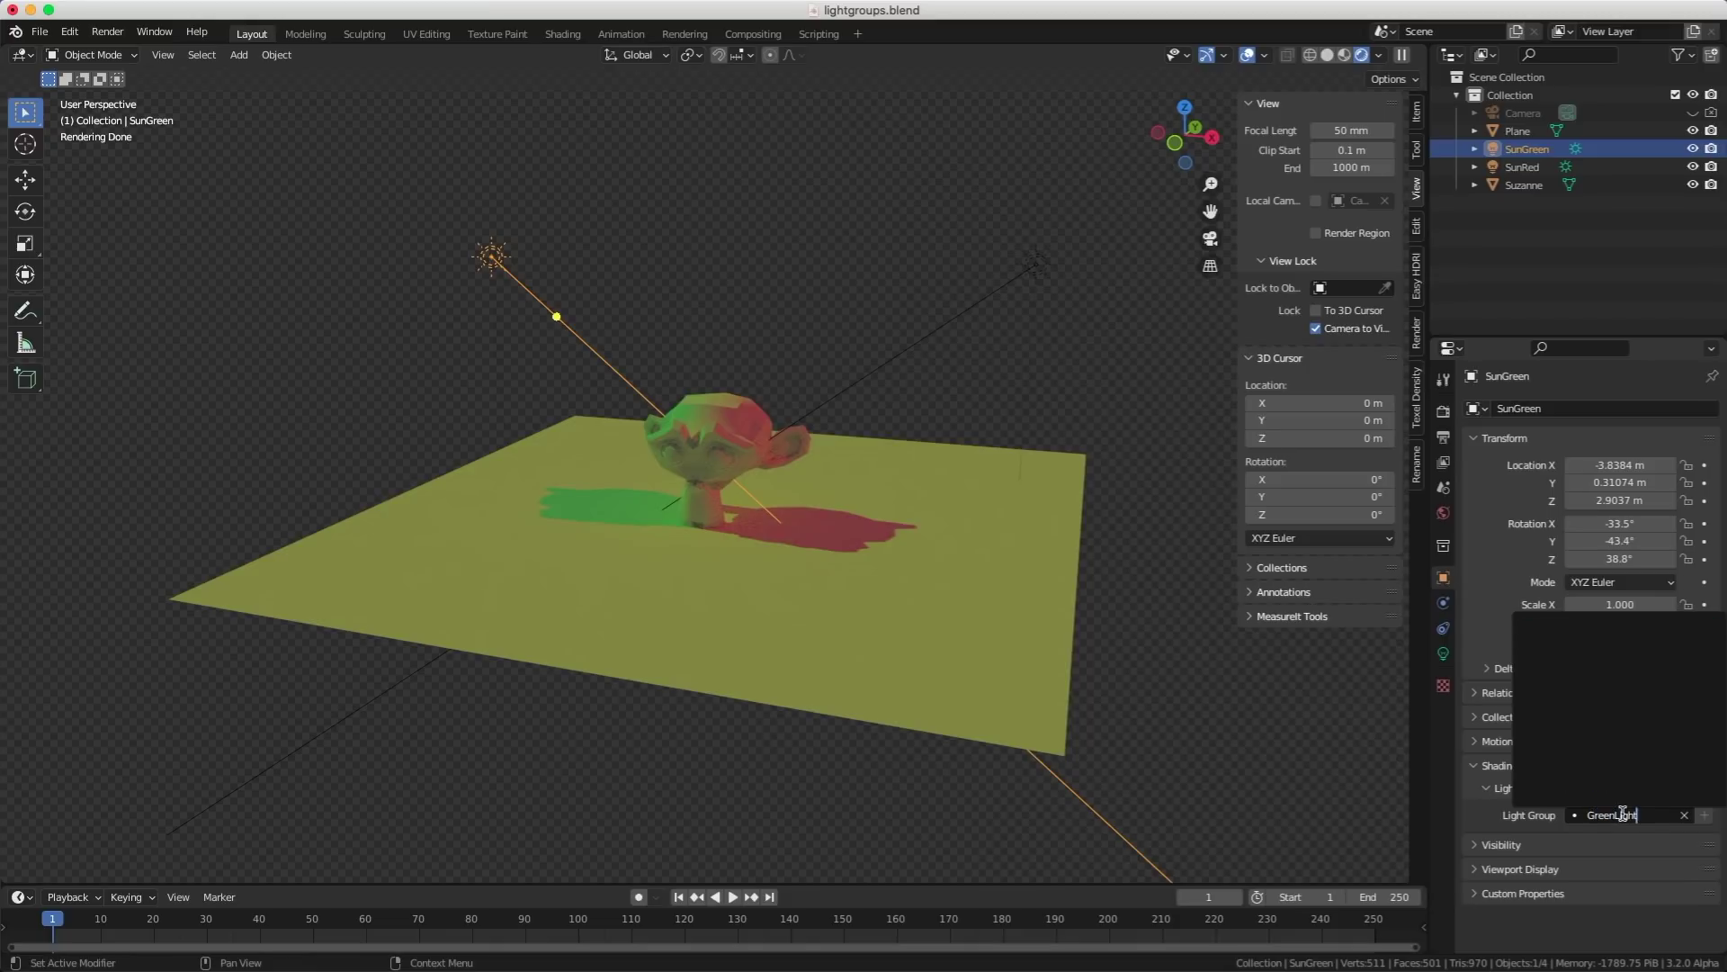
key("Return")
- Check the light groups offered for SunRed, and add SunGreen's GreenLight group to the view layer
left_click(1522, 166)
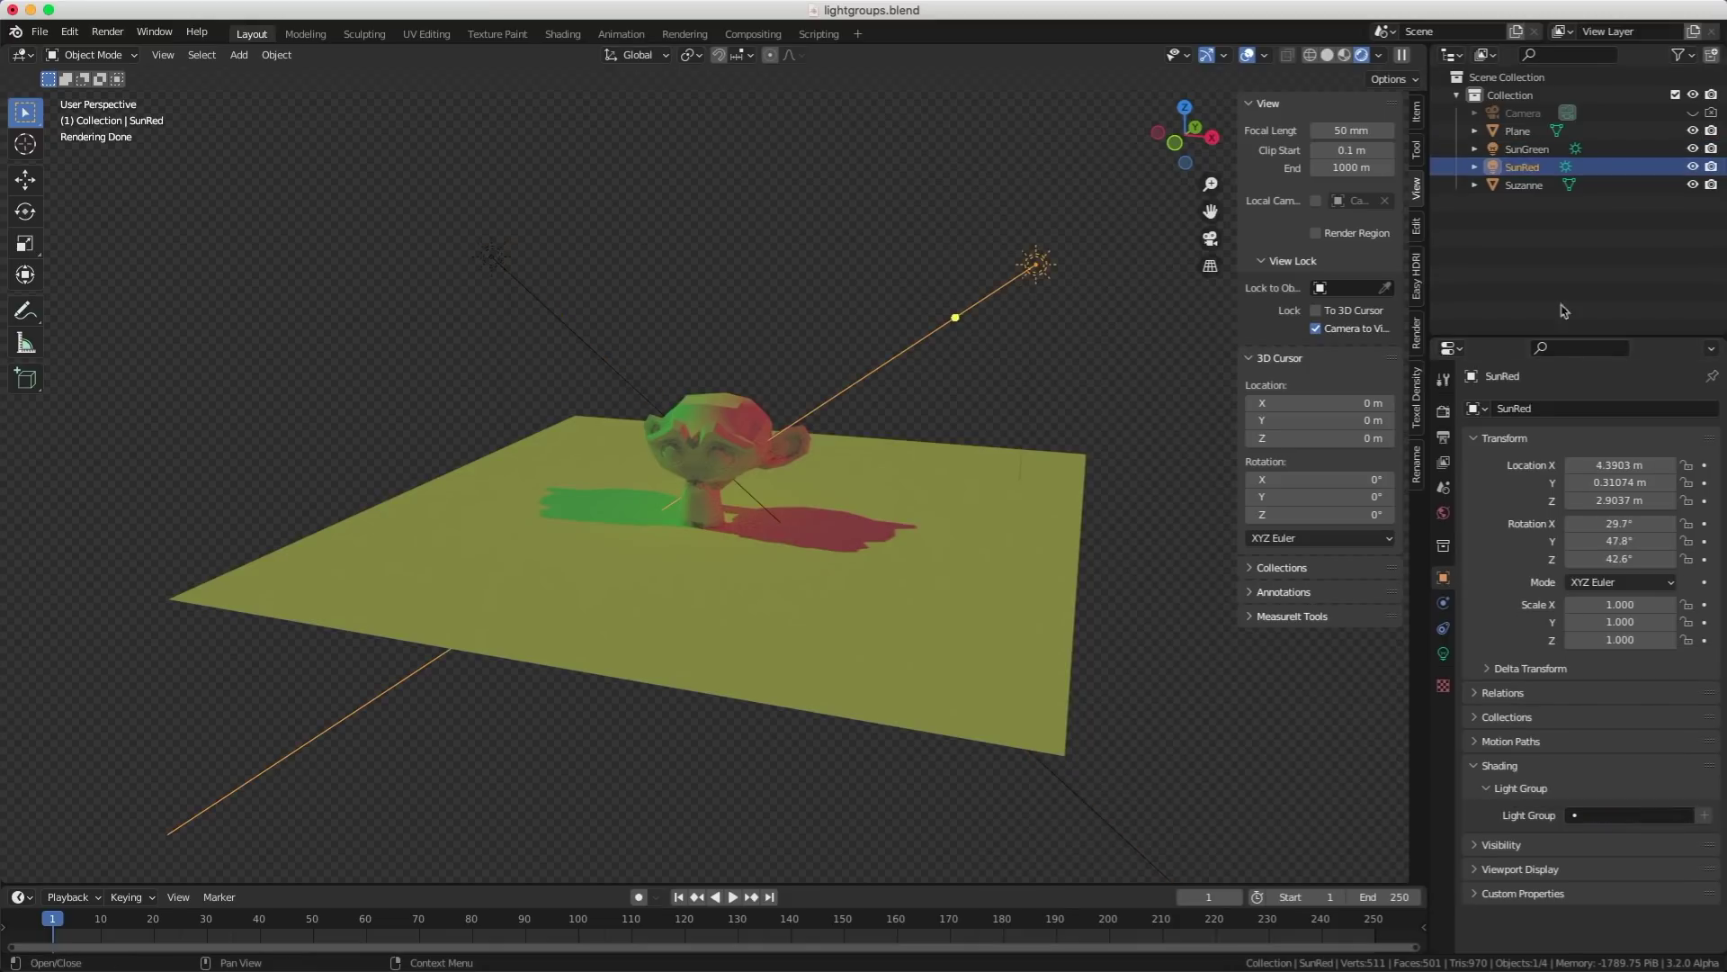
left_click(1592, 819)
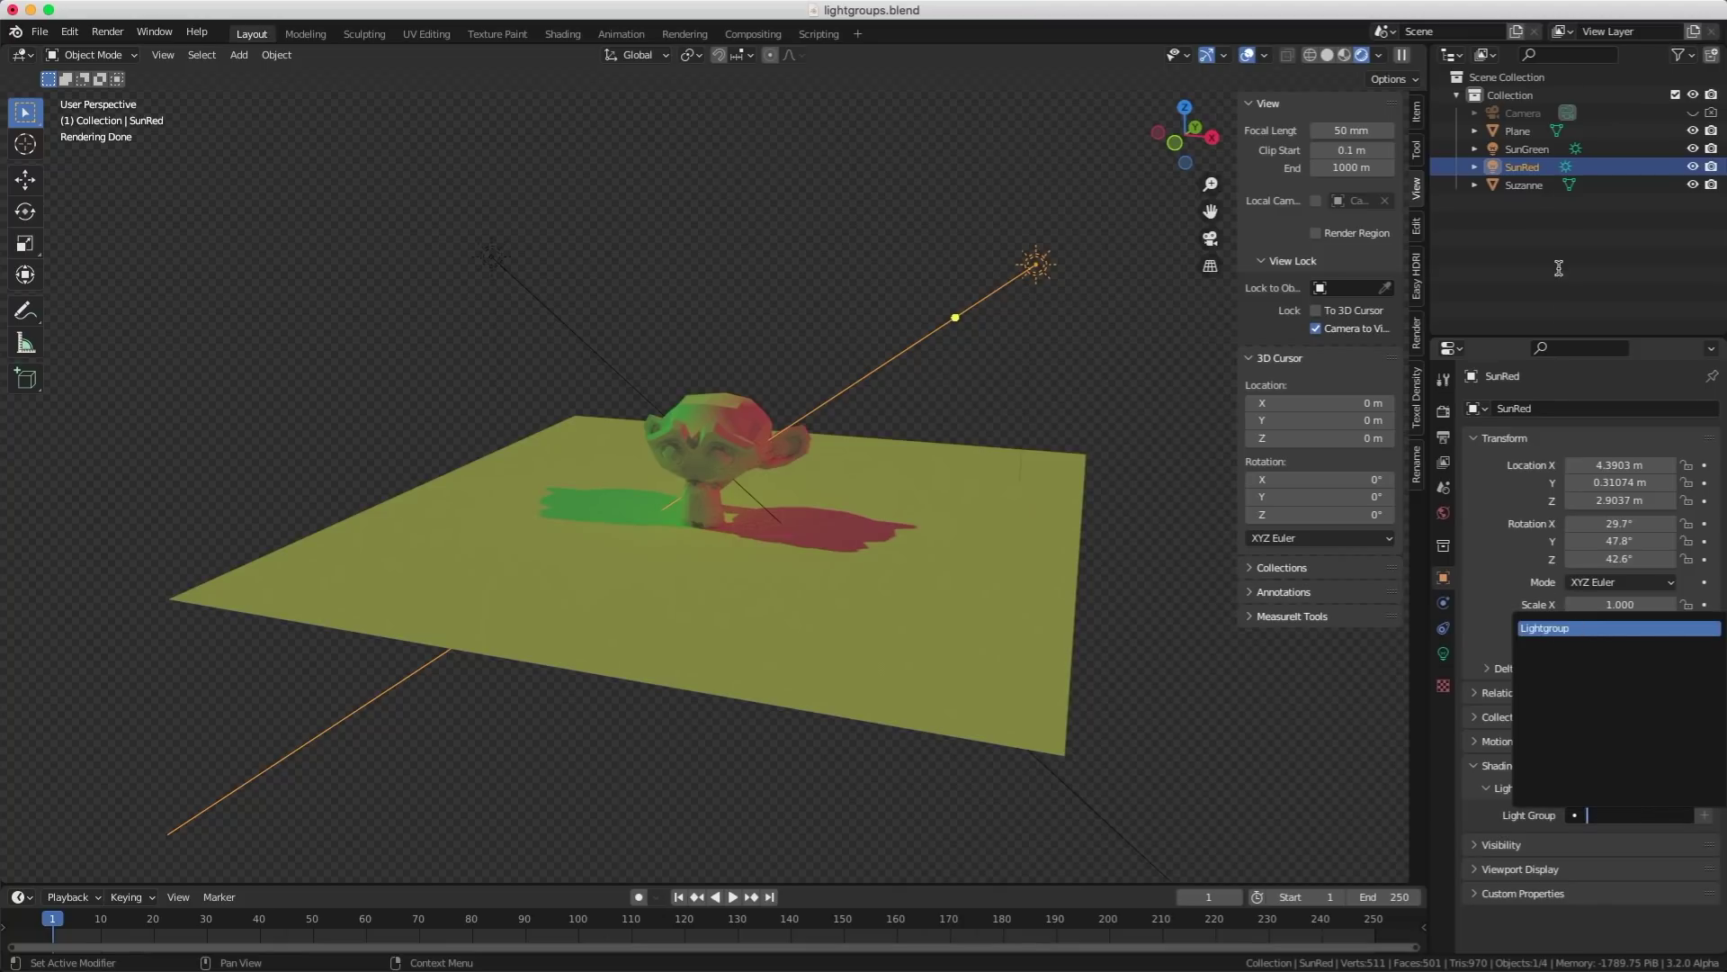
left_click(1539, 142)
left_click(1539, 144)
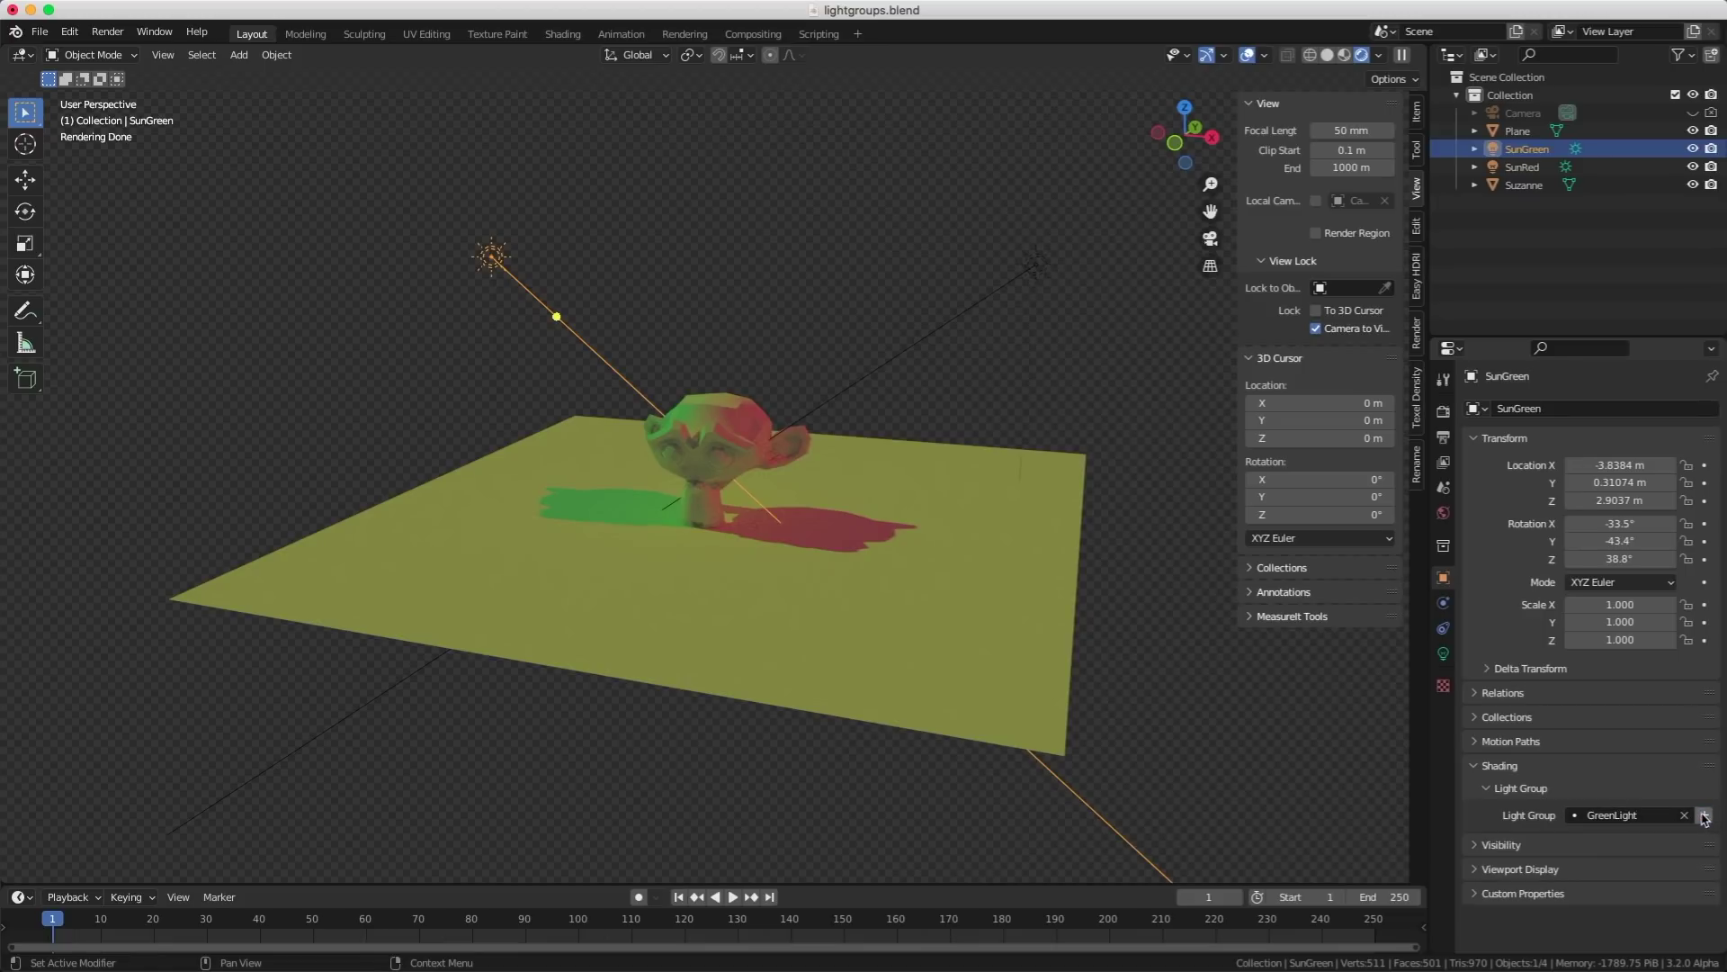
left_click(1620, 816)
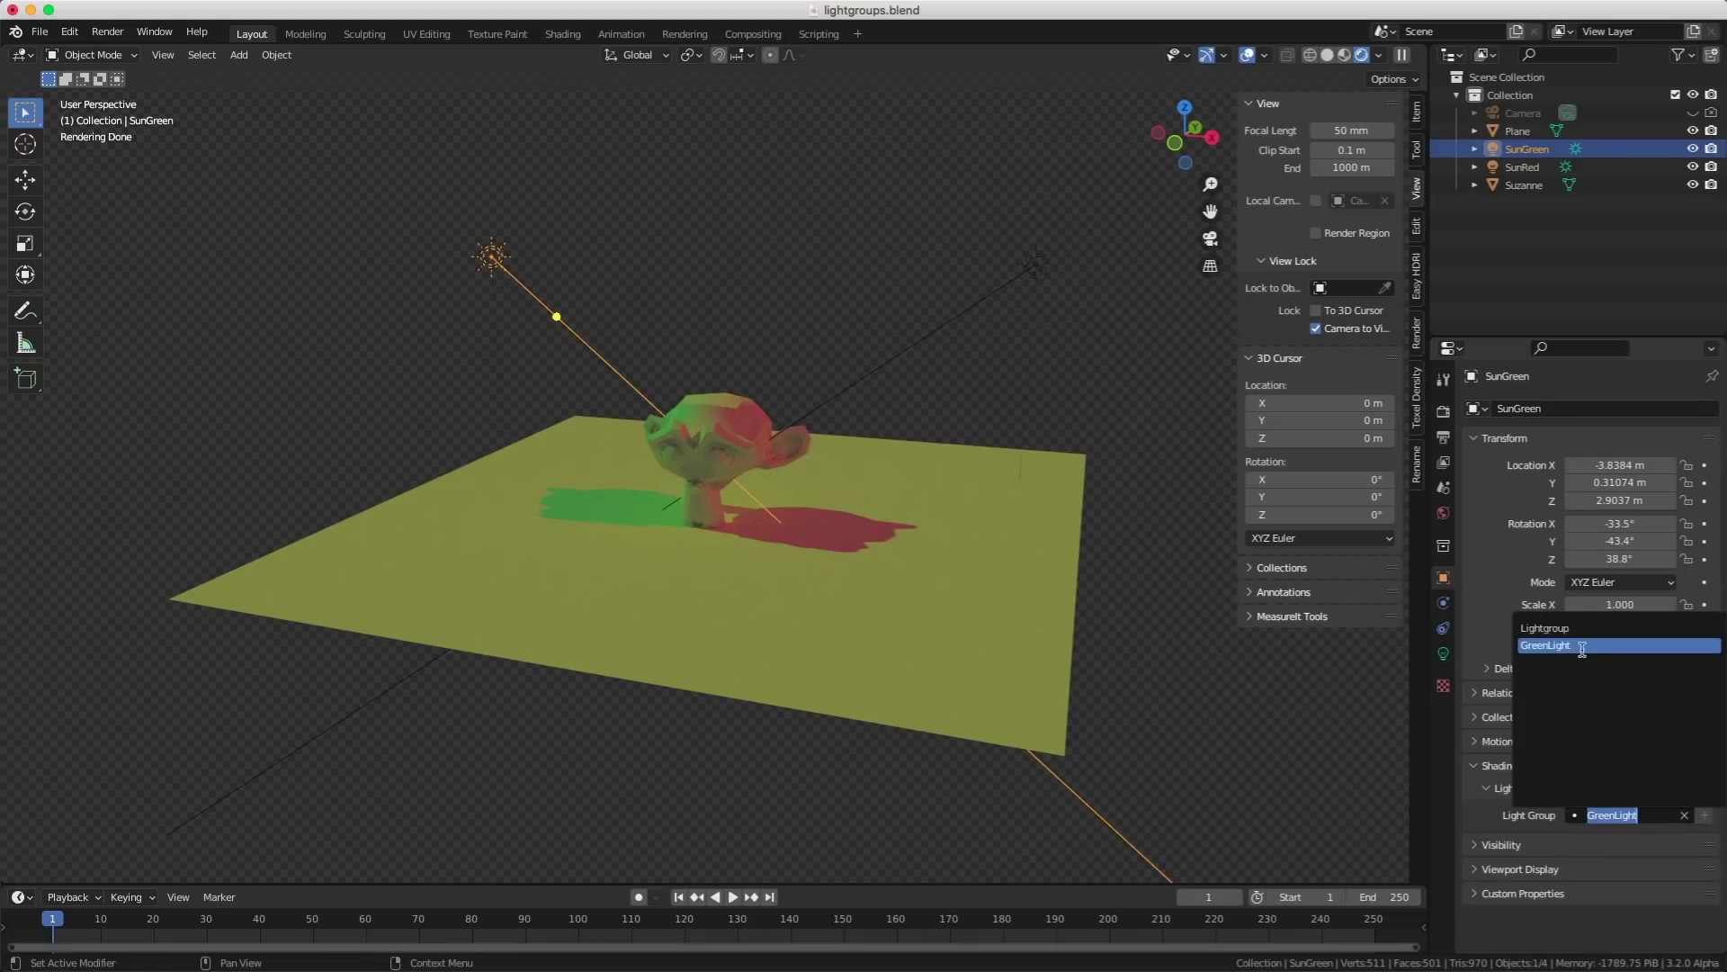
left_click(1493, 633)
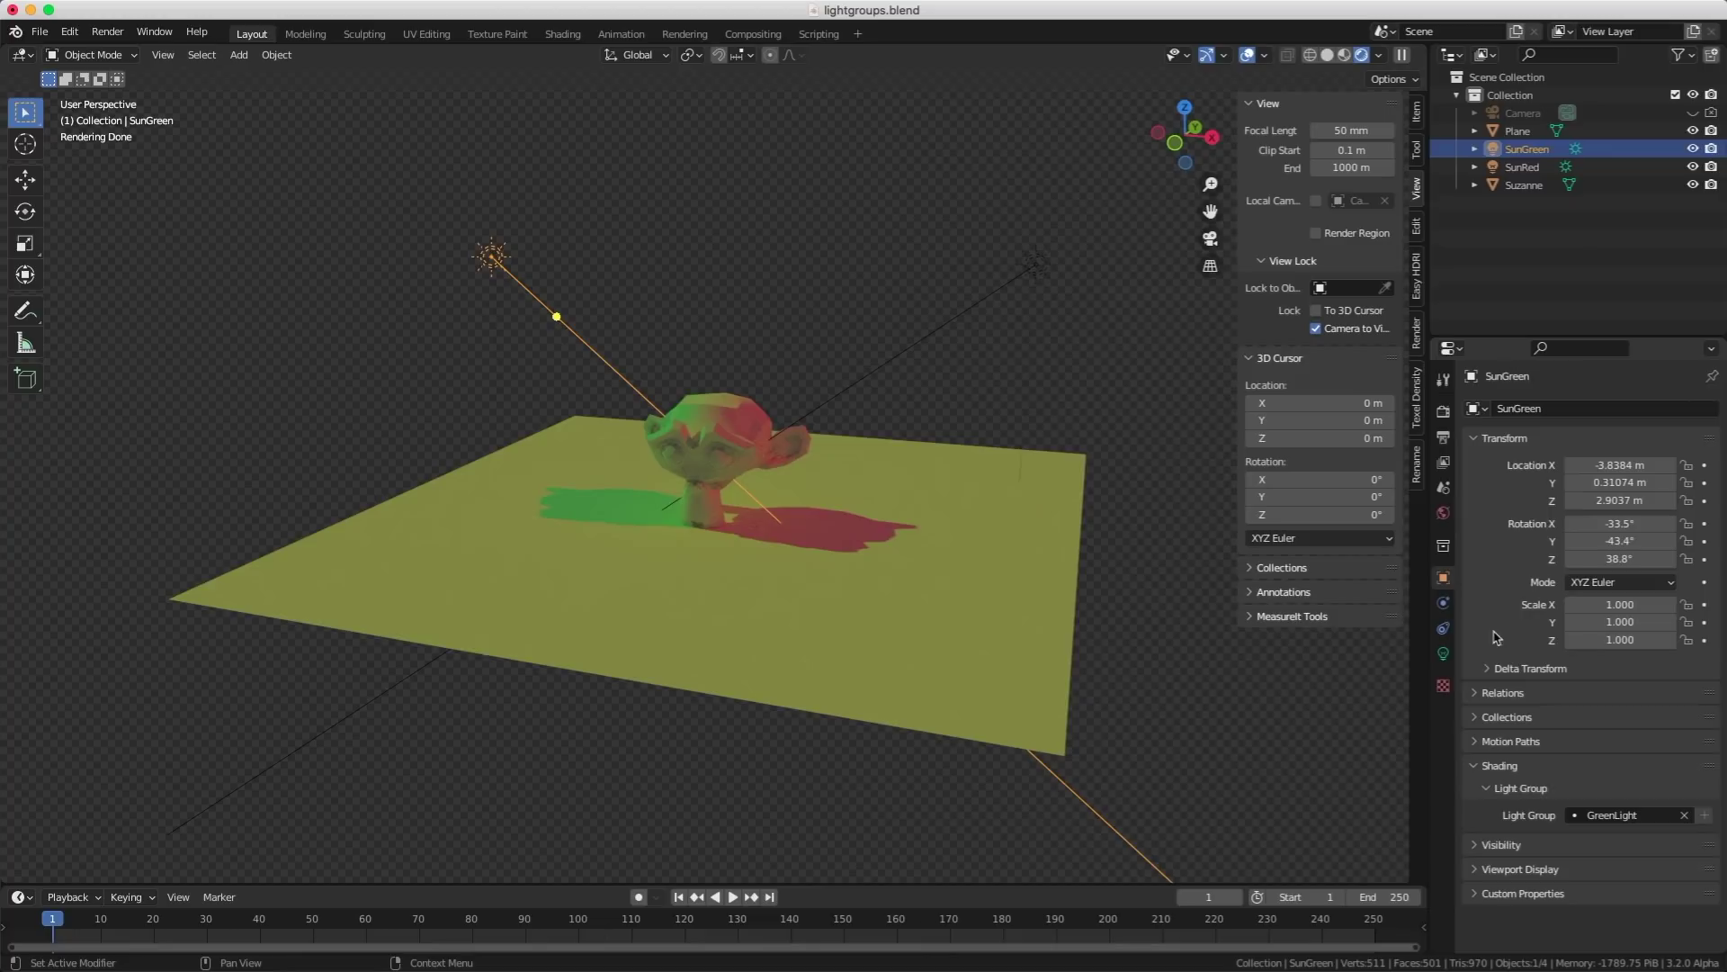
- Enter RedLight as the light group of the SunRed light
left_click(1524, 166)
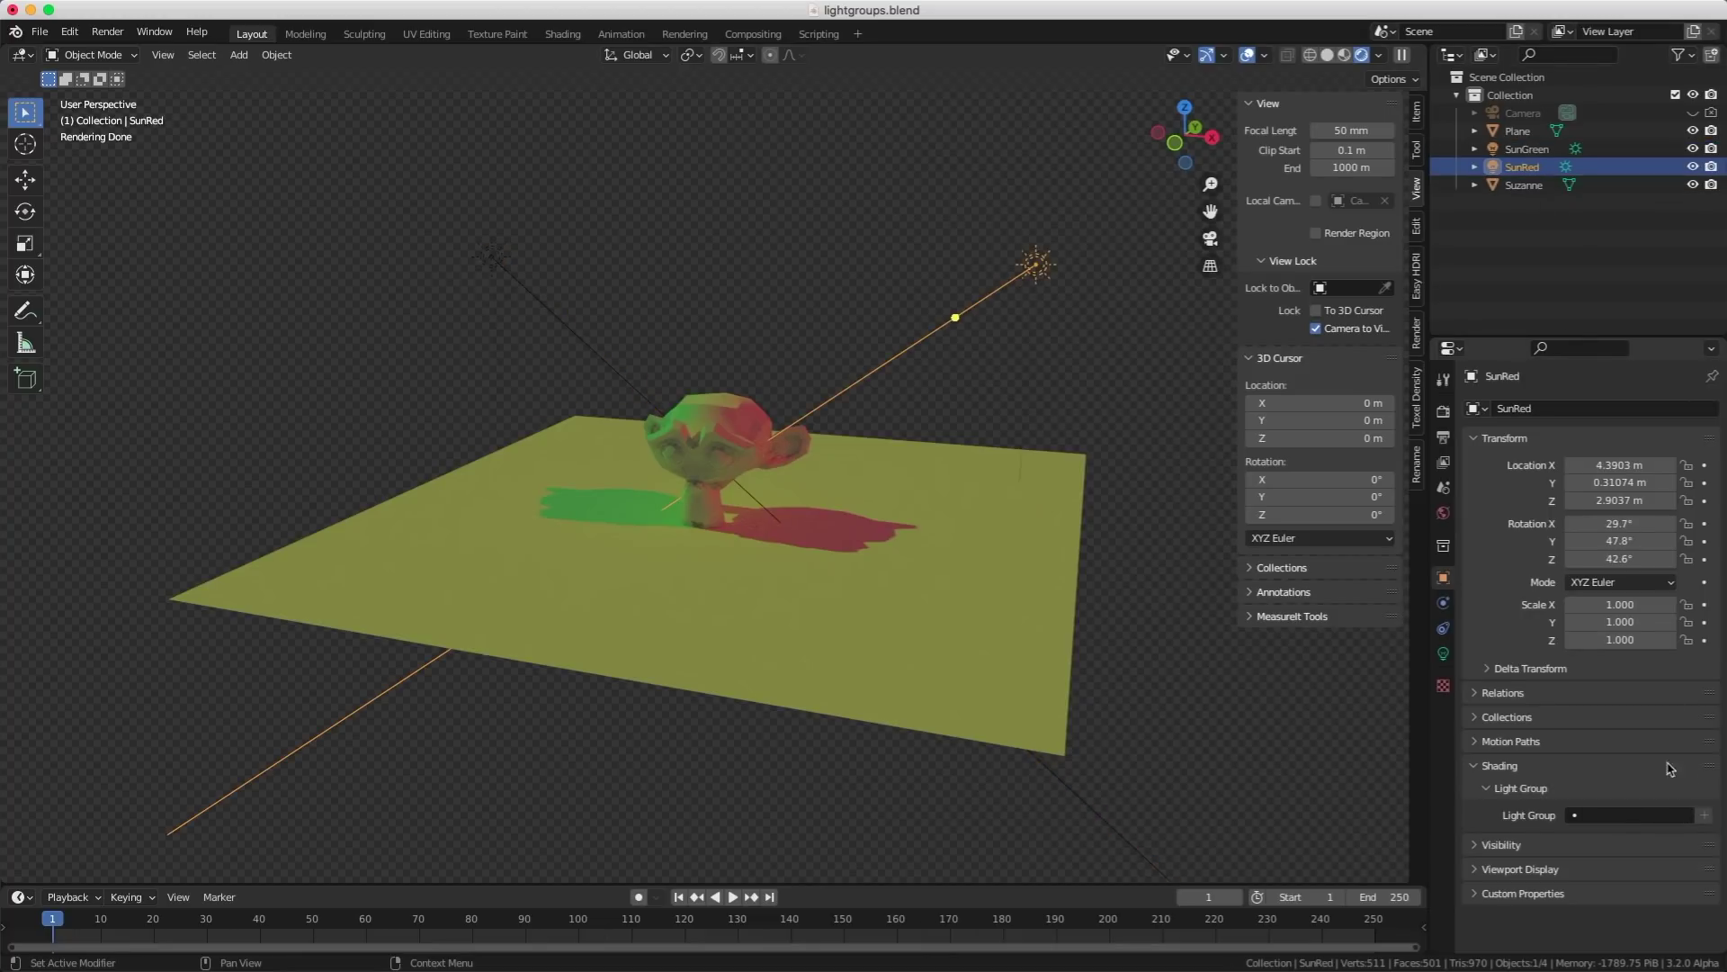
left_click(1620, 815)
left_click(1565, 627)
left_click(1620, 815)
left_click(1624, 828)
left_click(1639, 819)
type("Red")
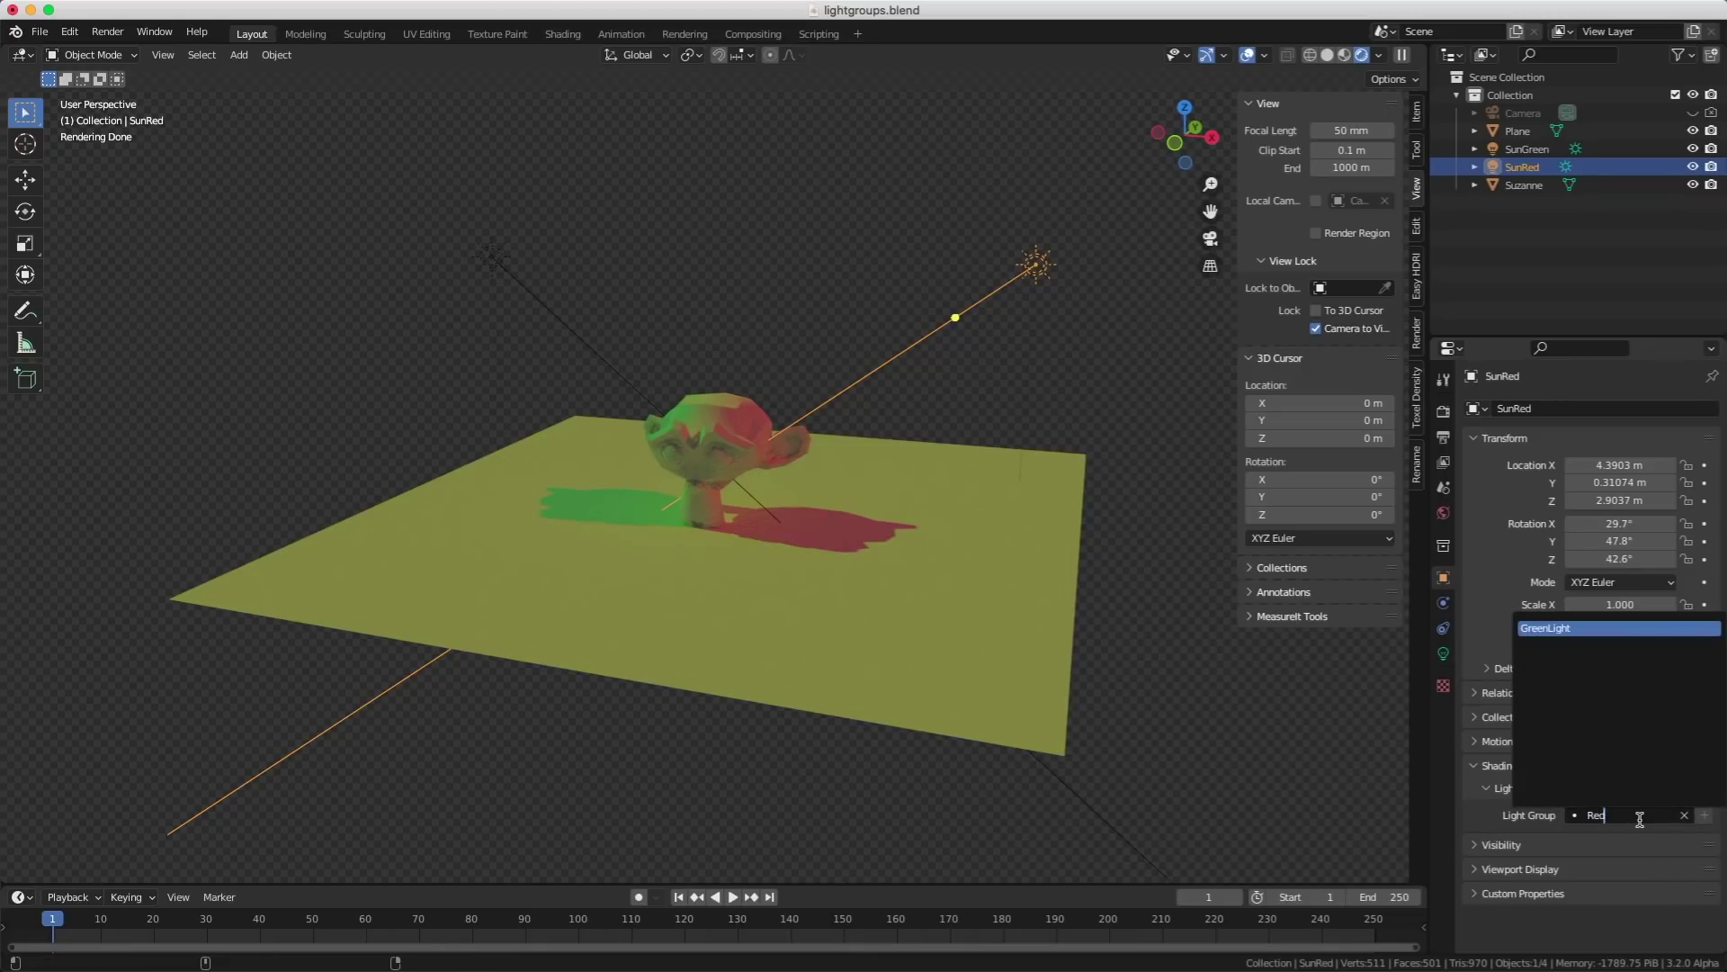
type("Light")
key("Return")
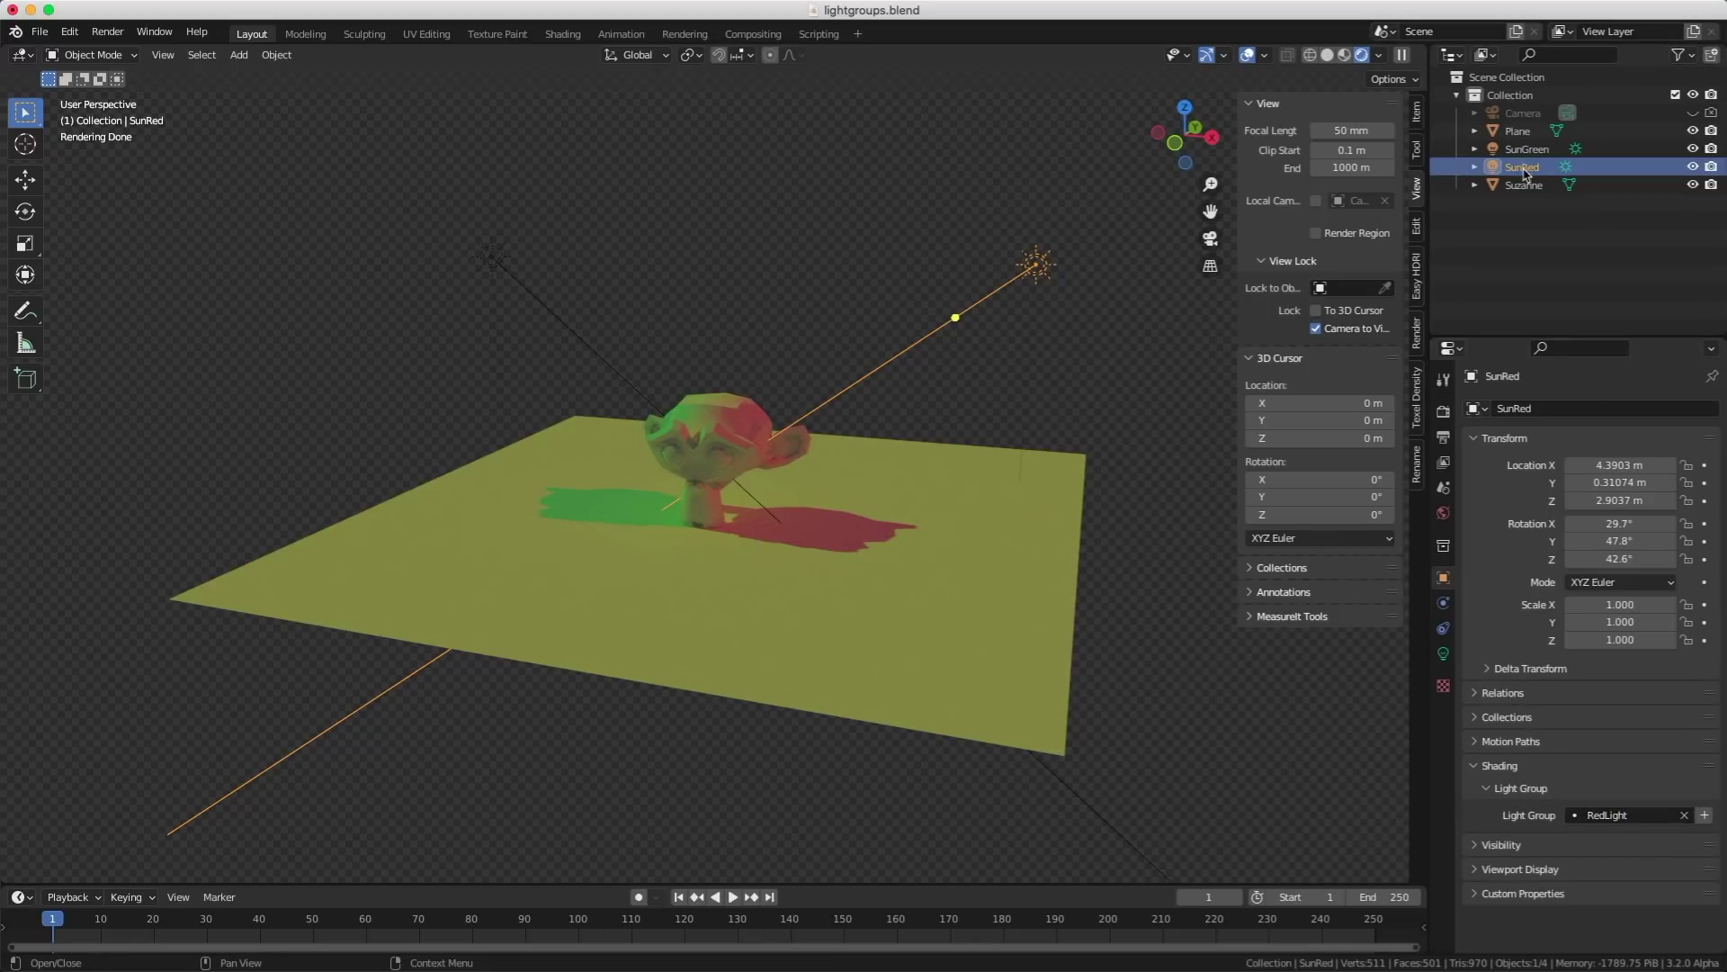
- Reselect GreenLight from the available light groups for SunGreen
left_click(1527, 148)
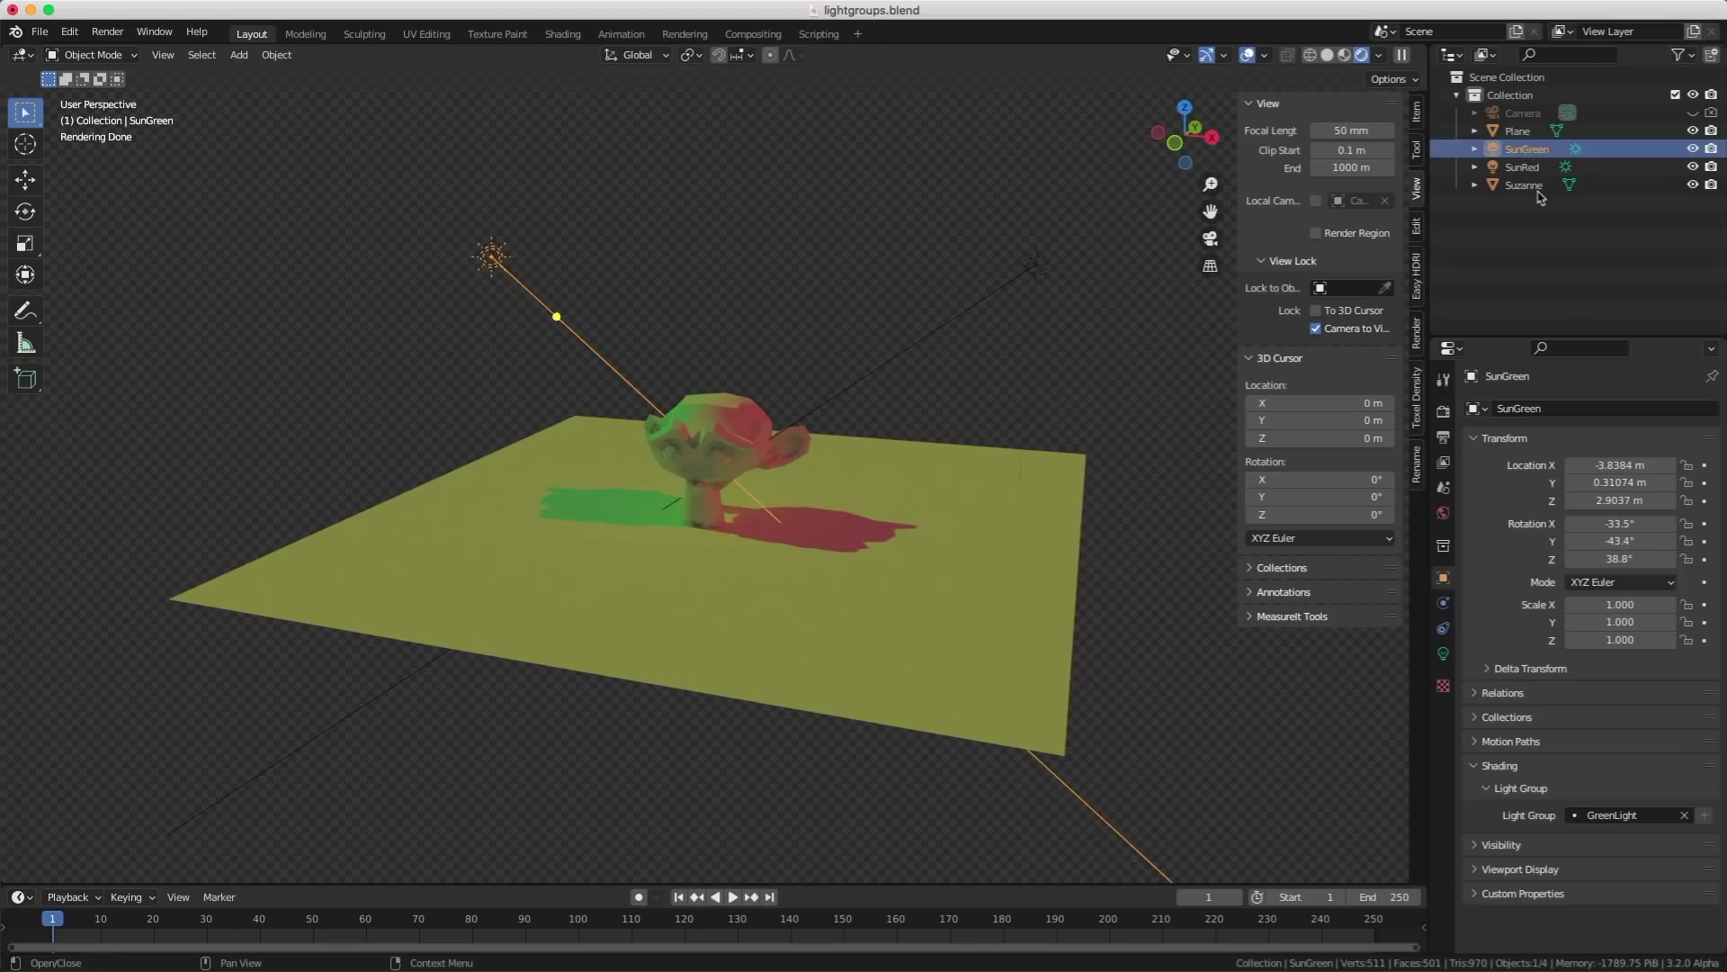
left_click(1589, 816)
left_click(1546, 645)
- Add SunRed's RedLight group to the view layer and check the light groups offered for both suns
left_click(1524, 171)
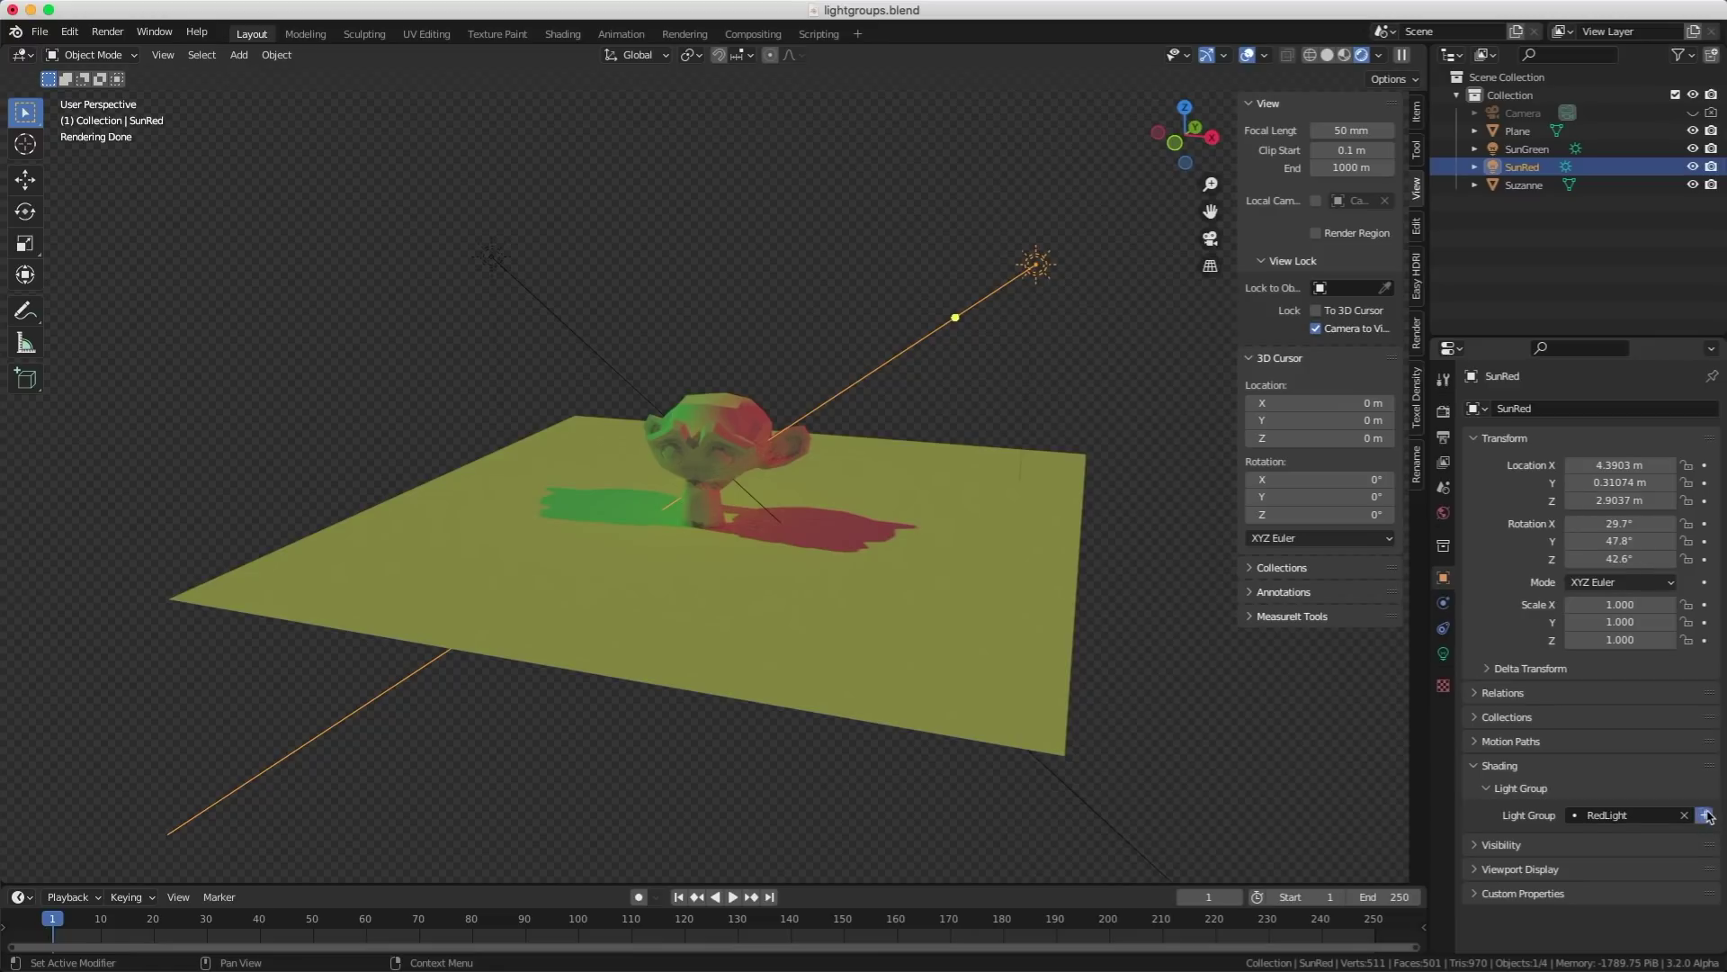
left_click(1597, 813)
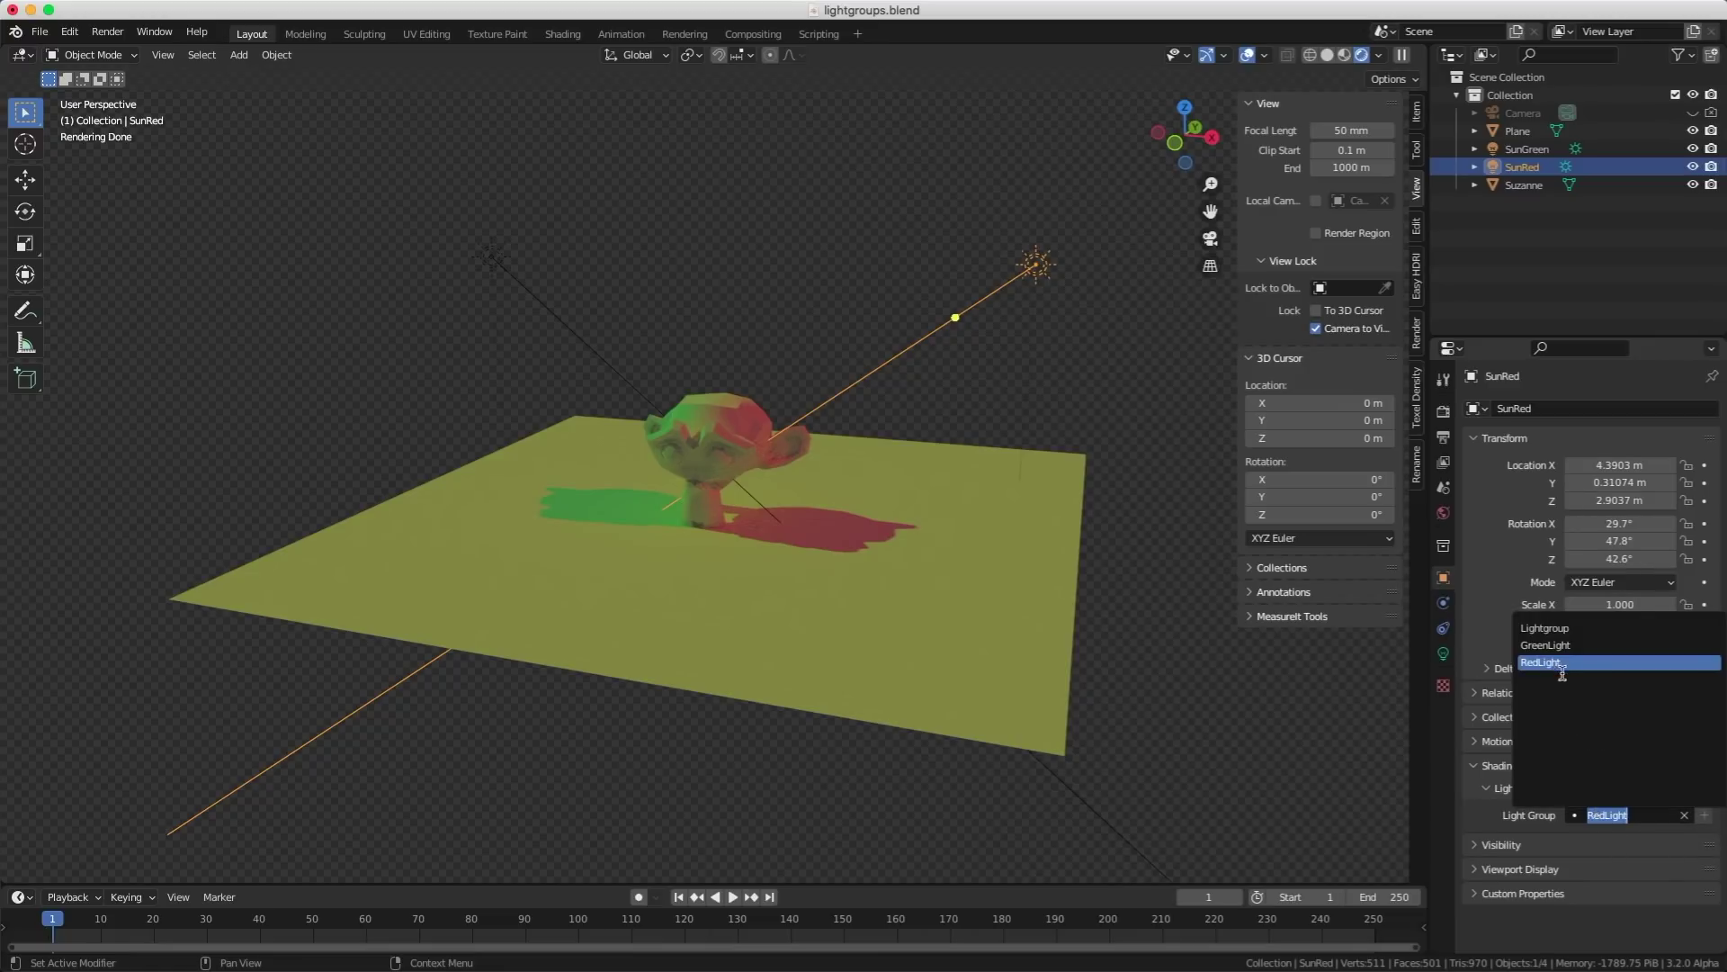
left_click(1535, 173)
left_click(1526, 148)
left_click(1602, 814)
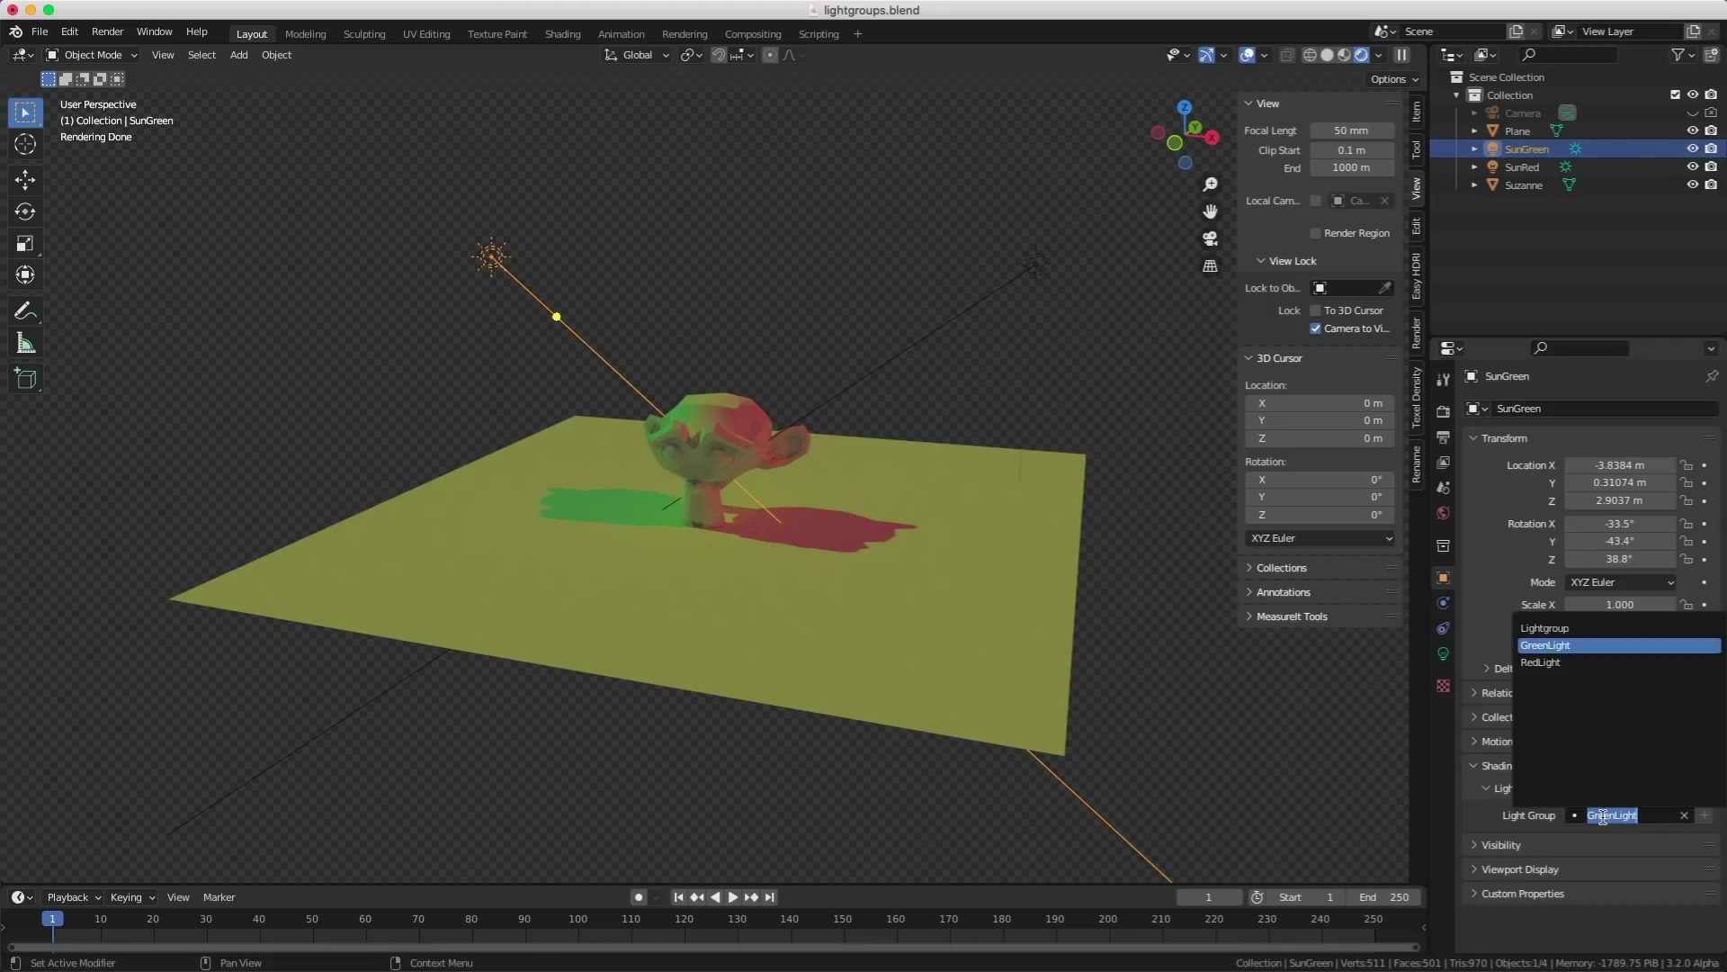
key("Escape")
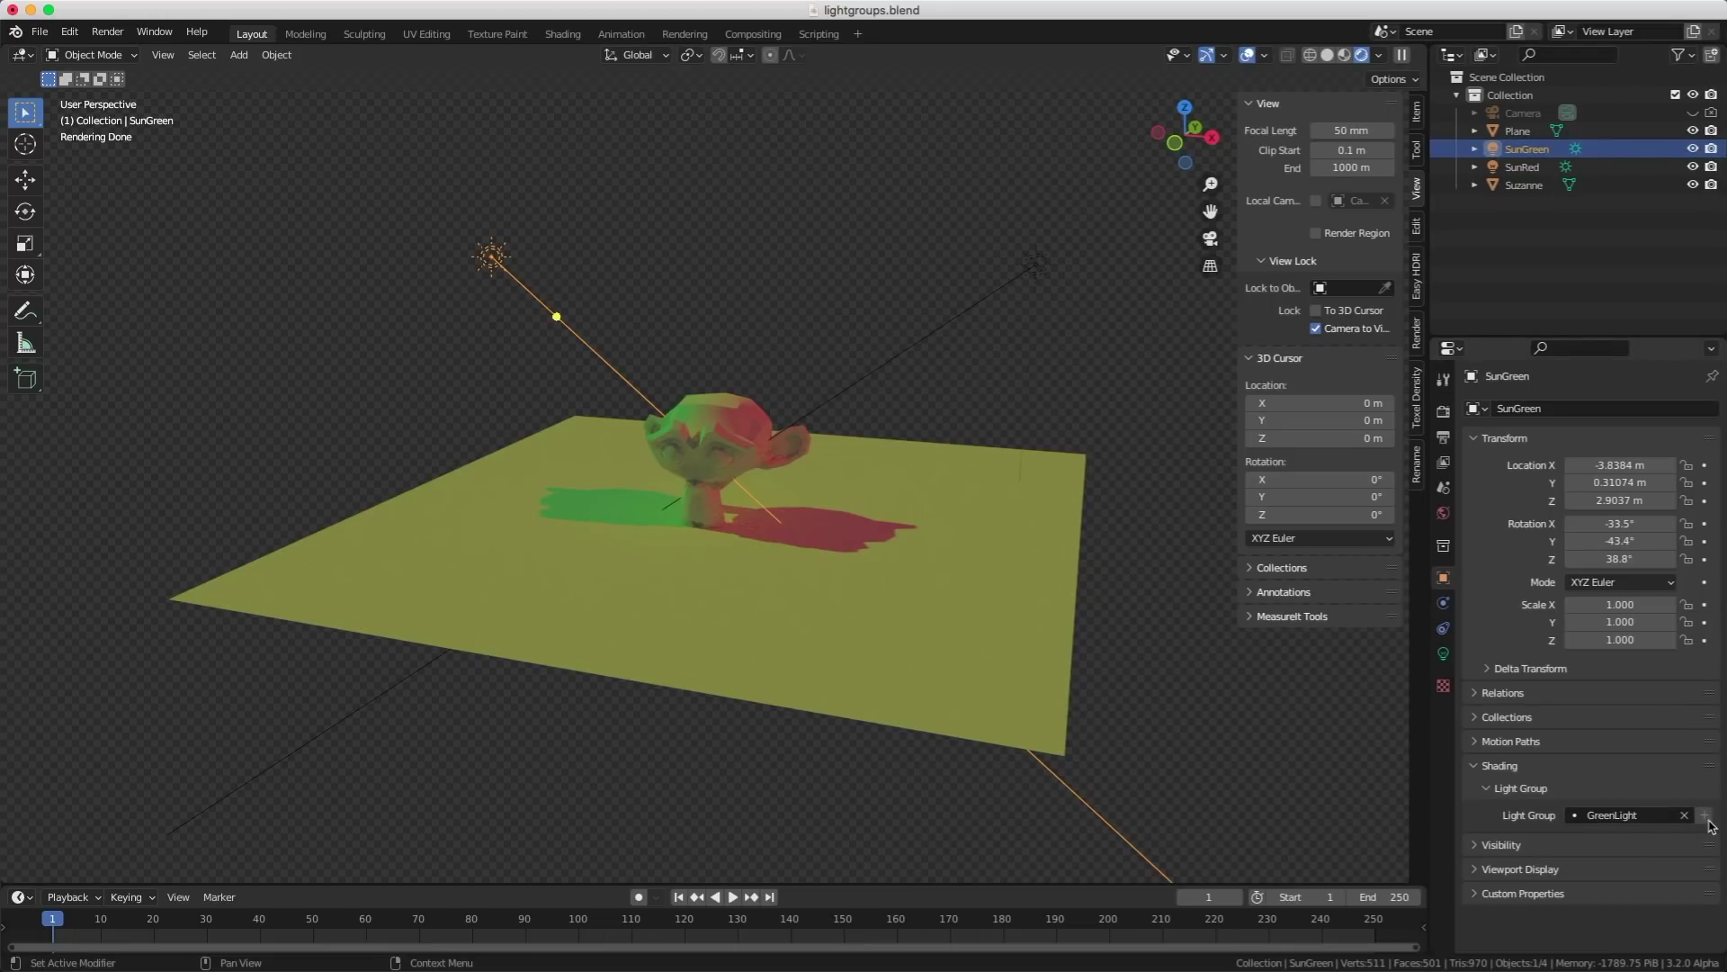
- Set the render max samples to 64 and render the image
left_click(1443, 411)
left_click(107, 31)
left_click(126, 49)
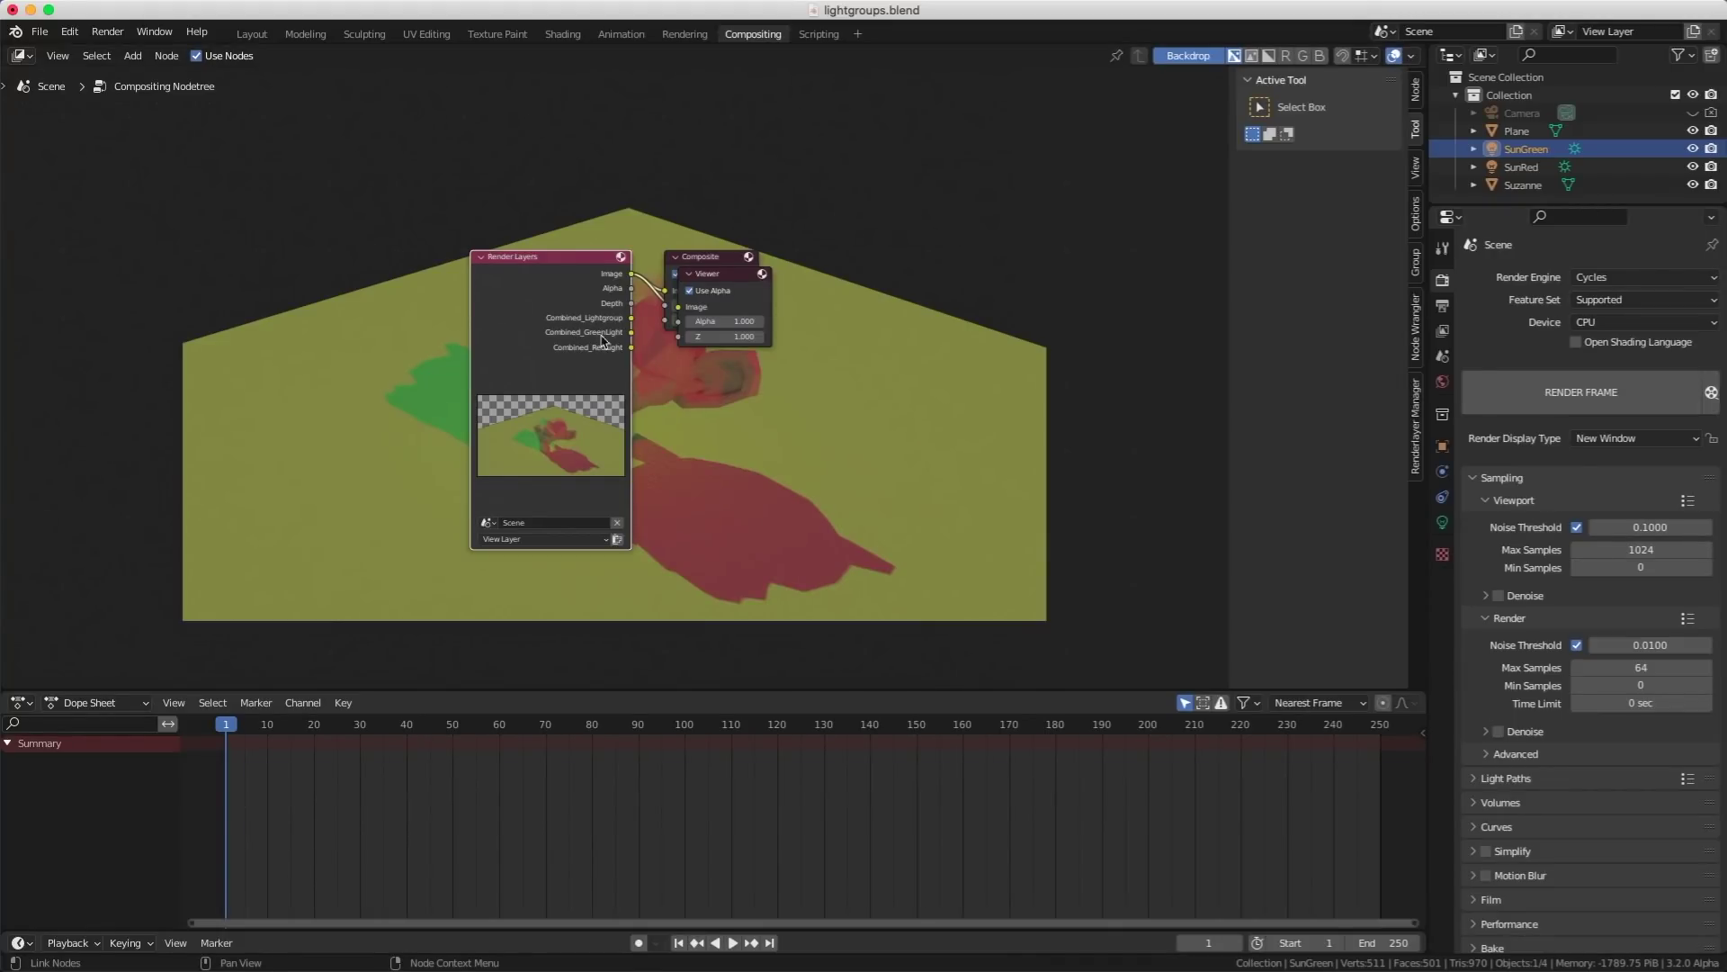
- Preview the Render Layers passes one by one in the backdrop, through GreenLight to RedLight
left_click(542, 293, "ctrl+shift")
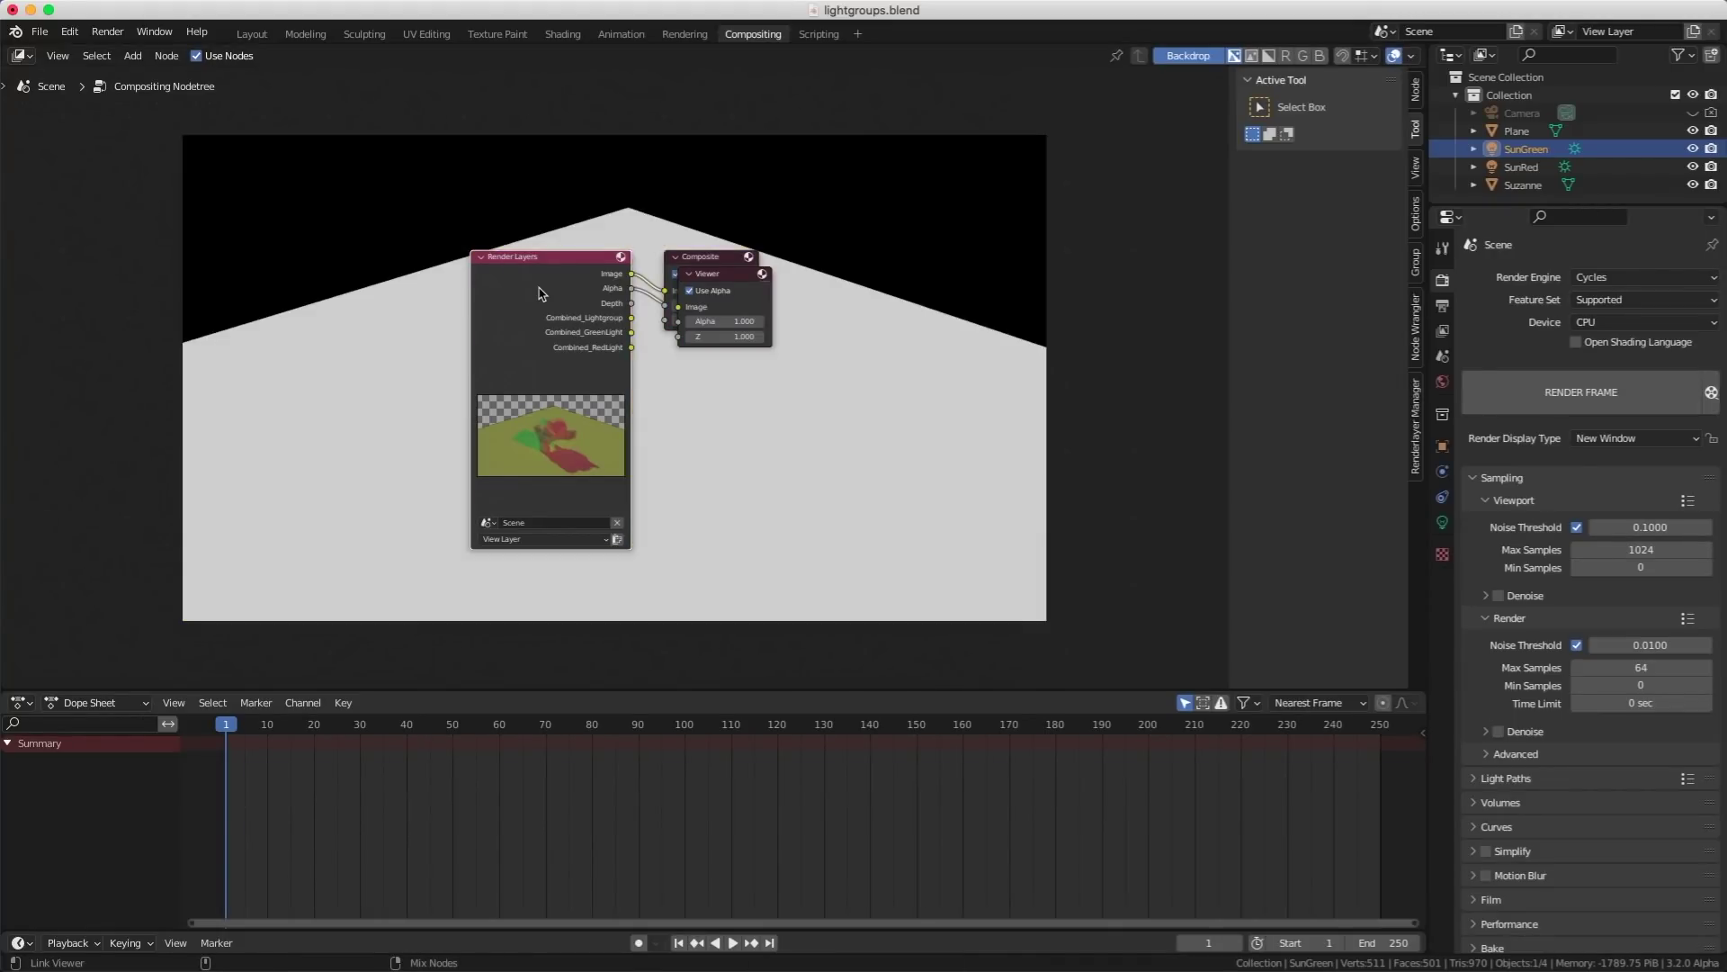
left_click(542, 293, "ctrl+shift")
left_click(542, 293, "ctrl+shift")
left_click(541, 293, "ctrl+shift")
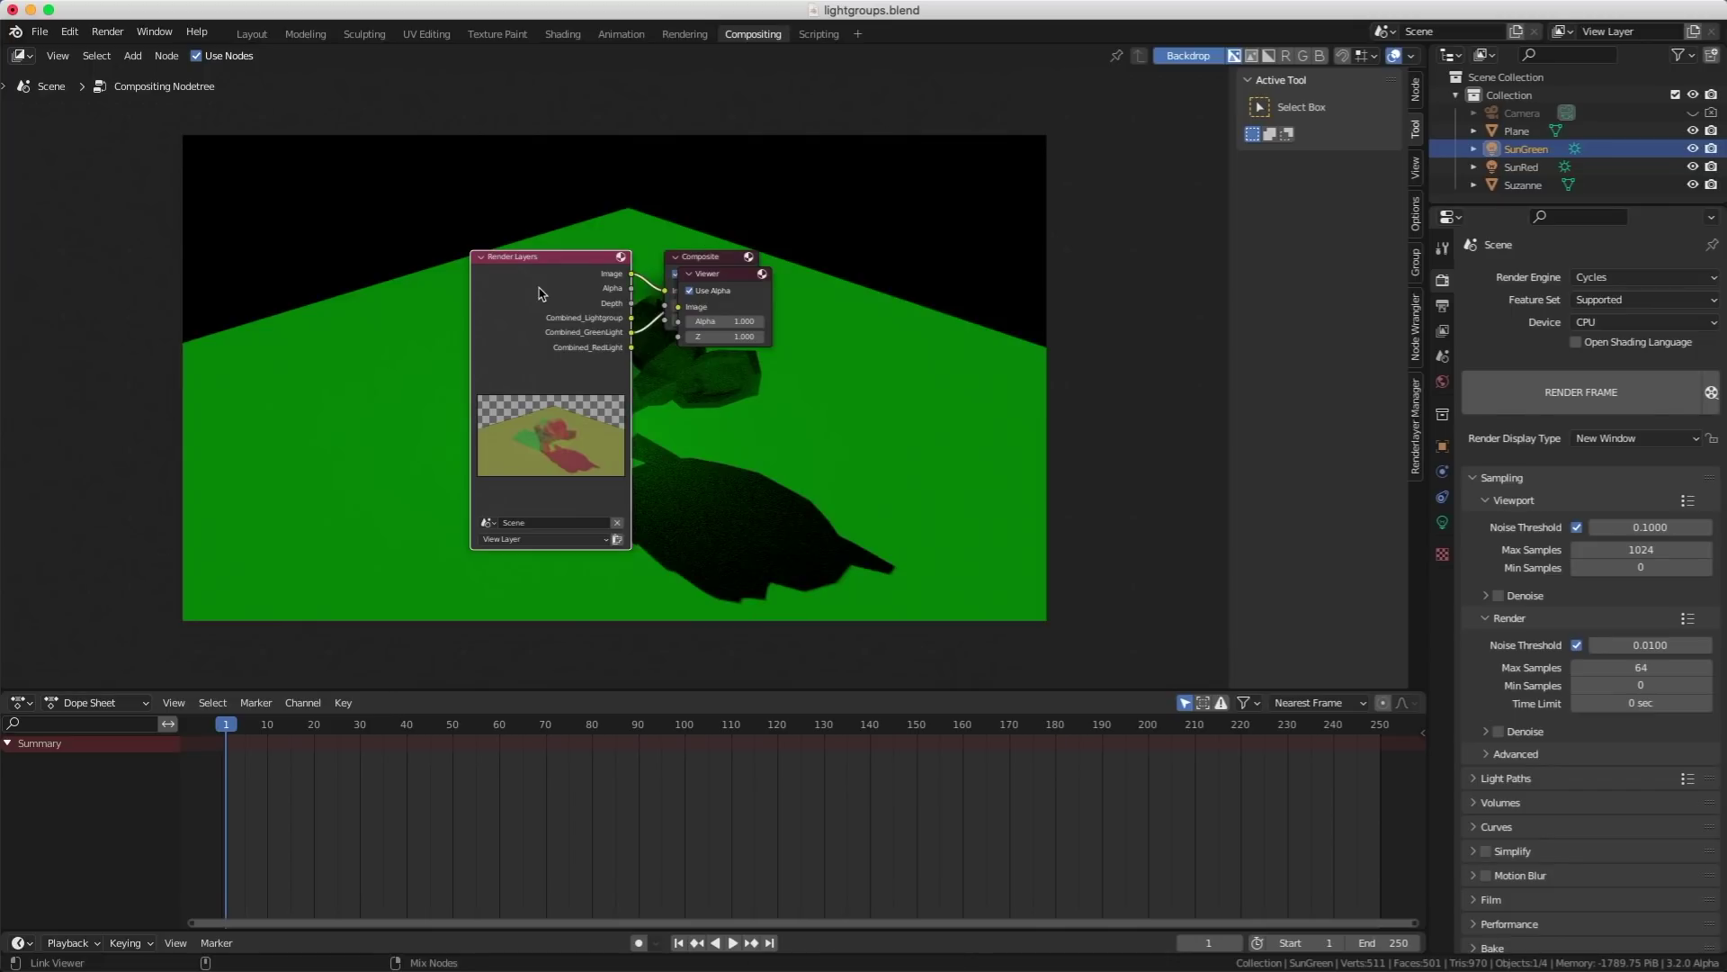
left_click(543, 293, "ctrl+shift")
- Move the Viewer node clear of the Composite node and add a Mix node below them
left_click_drag(716, 282, 1023, 281)
key("shift+a")
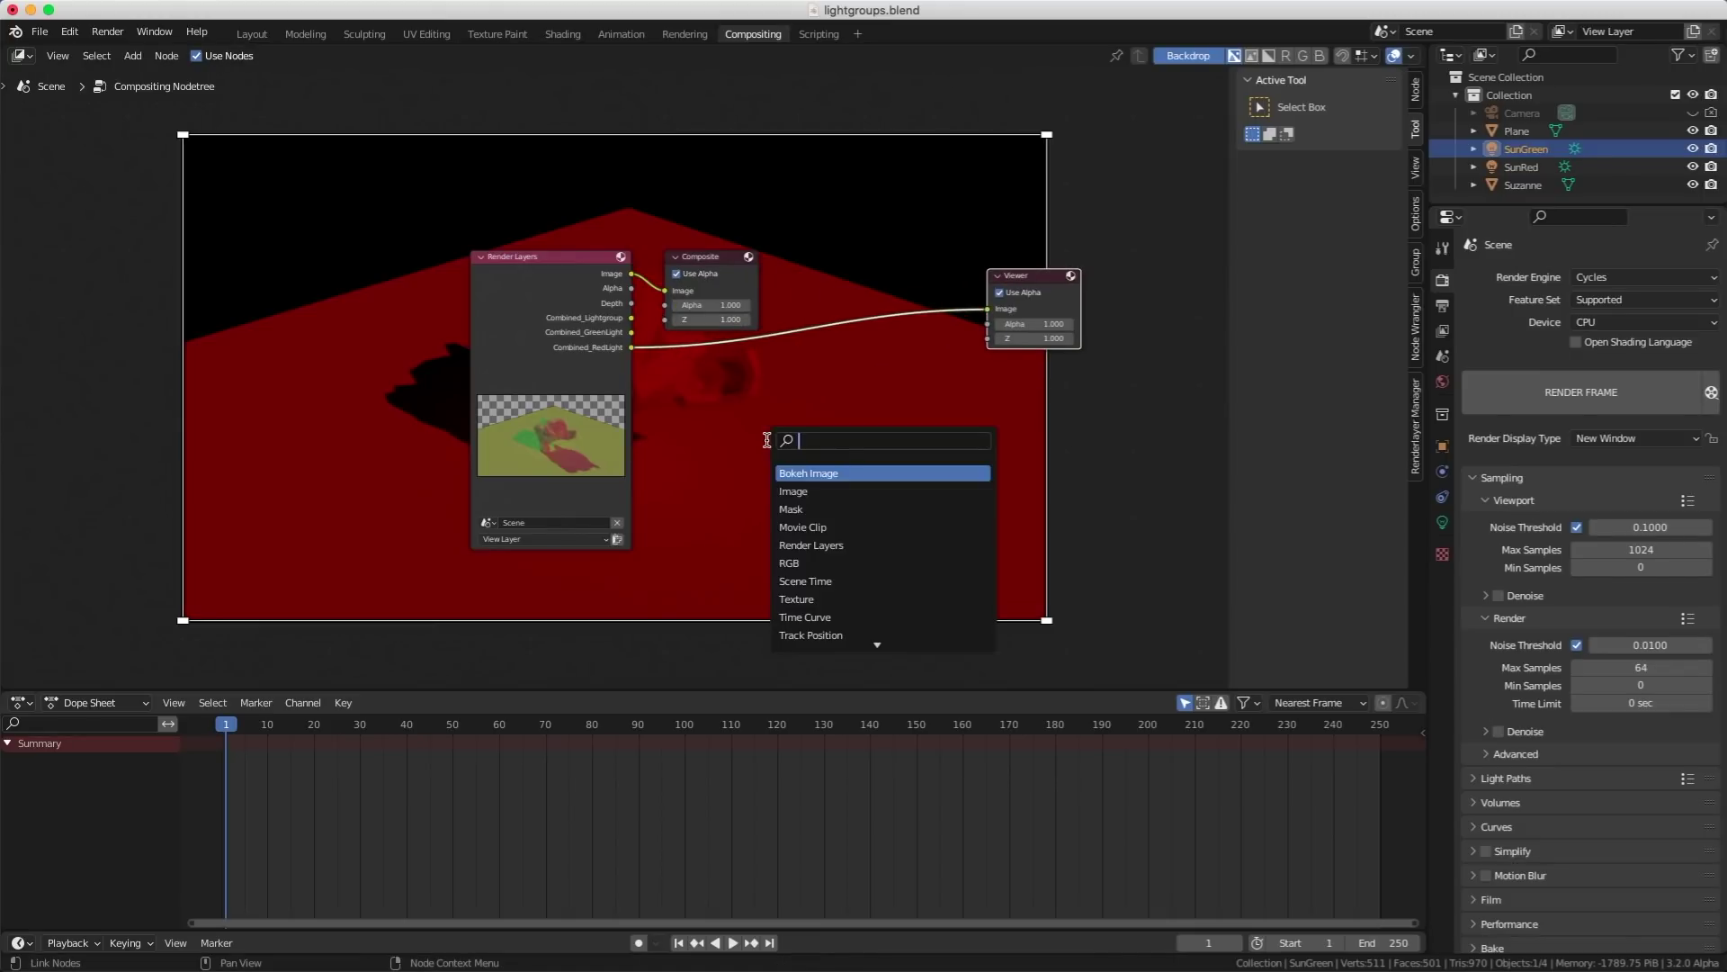
type("mix")
key("Return")
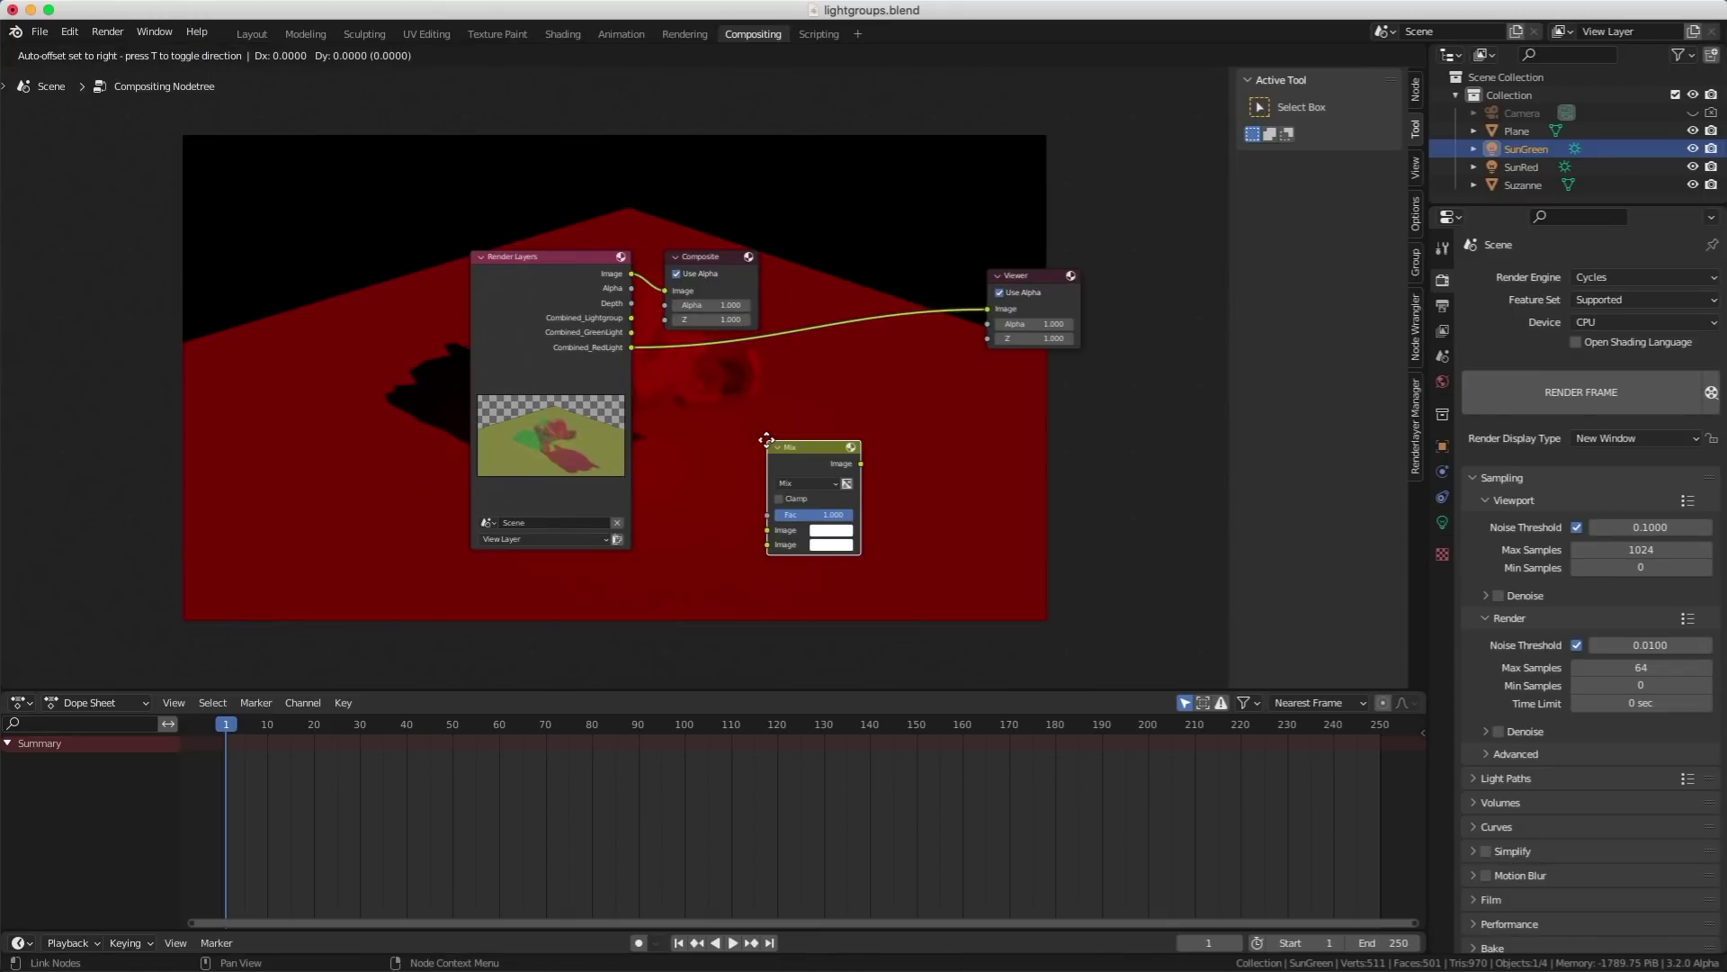
left_click(766, 440)
- Feed the GreenLight and RedLight passes into the Mix node, set its blending mode to Add and preview the result
left_click_drag(633, 333, 767, 529)
left_click_drag(633, 352, 772, 545)
left_click(807, 483)
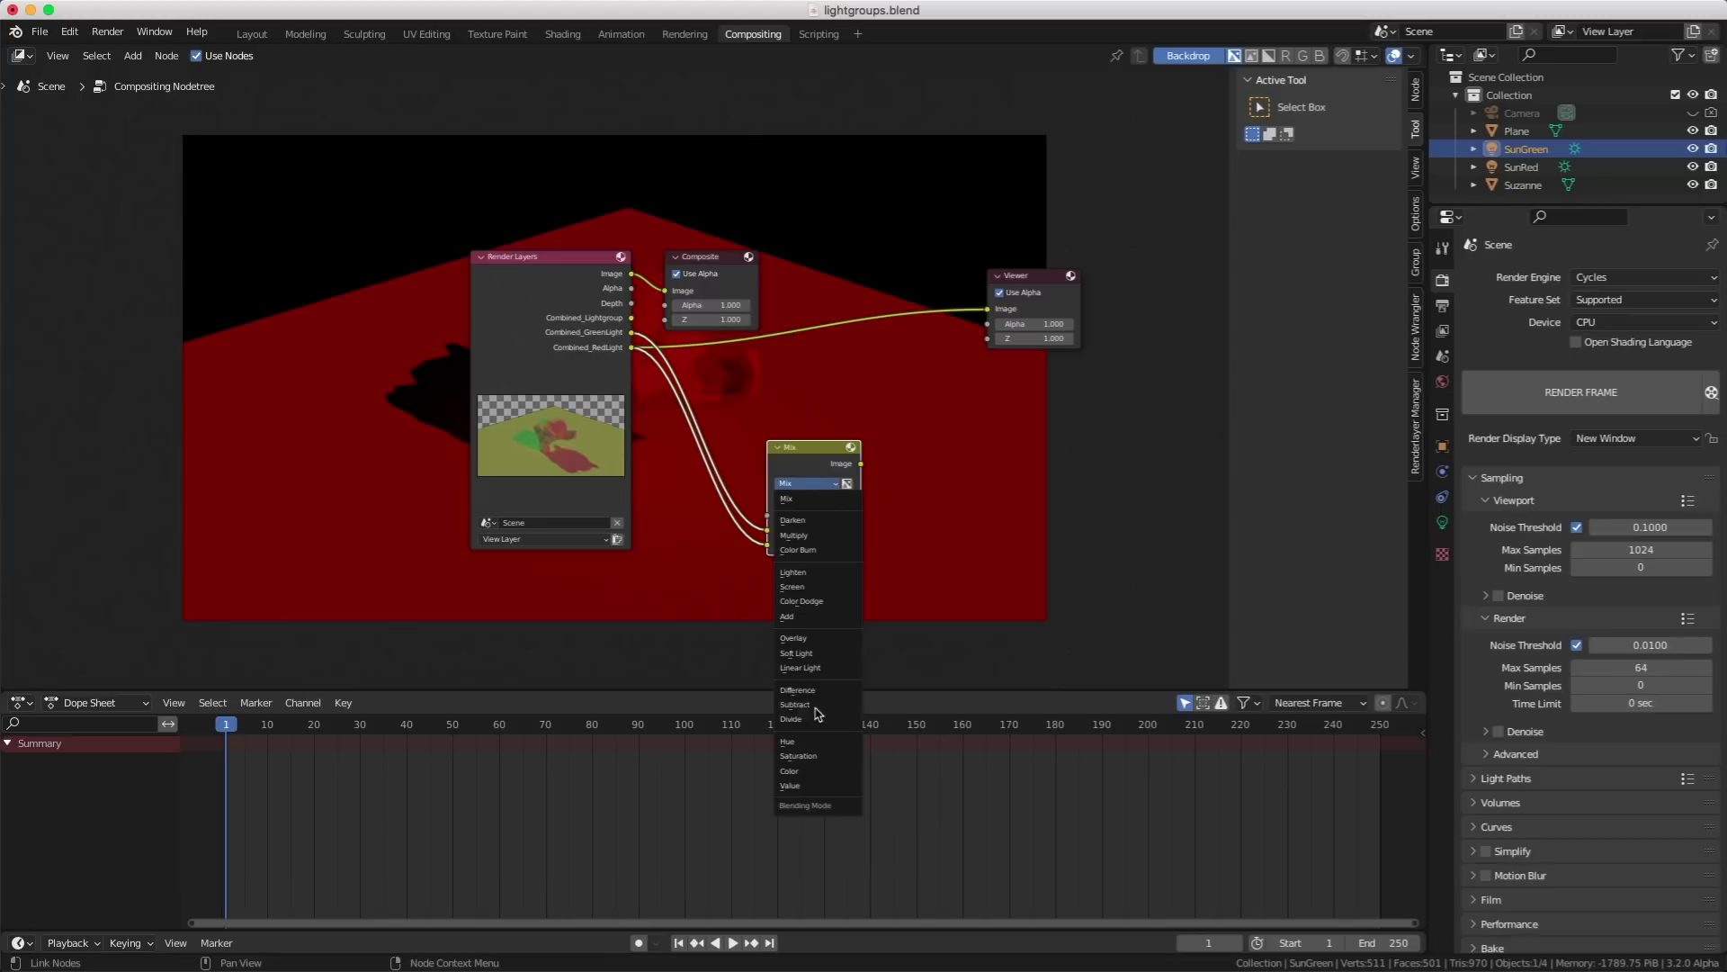
left_click(796, 616)
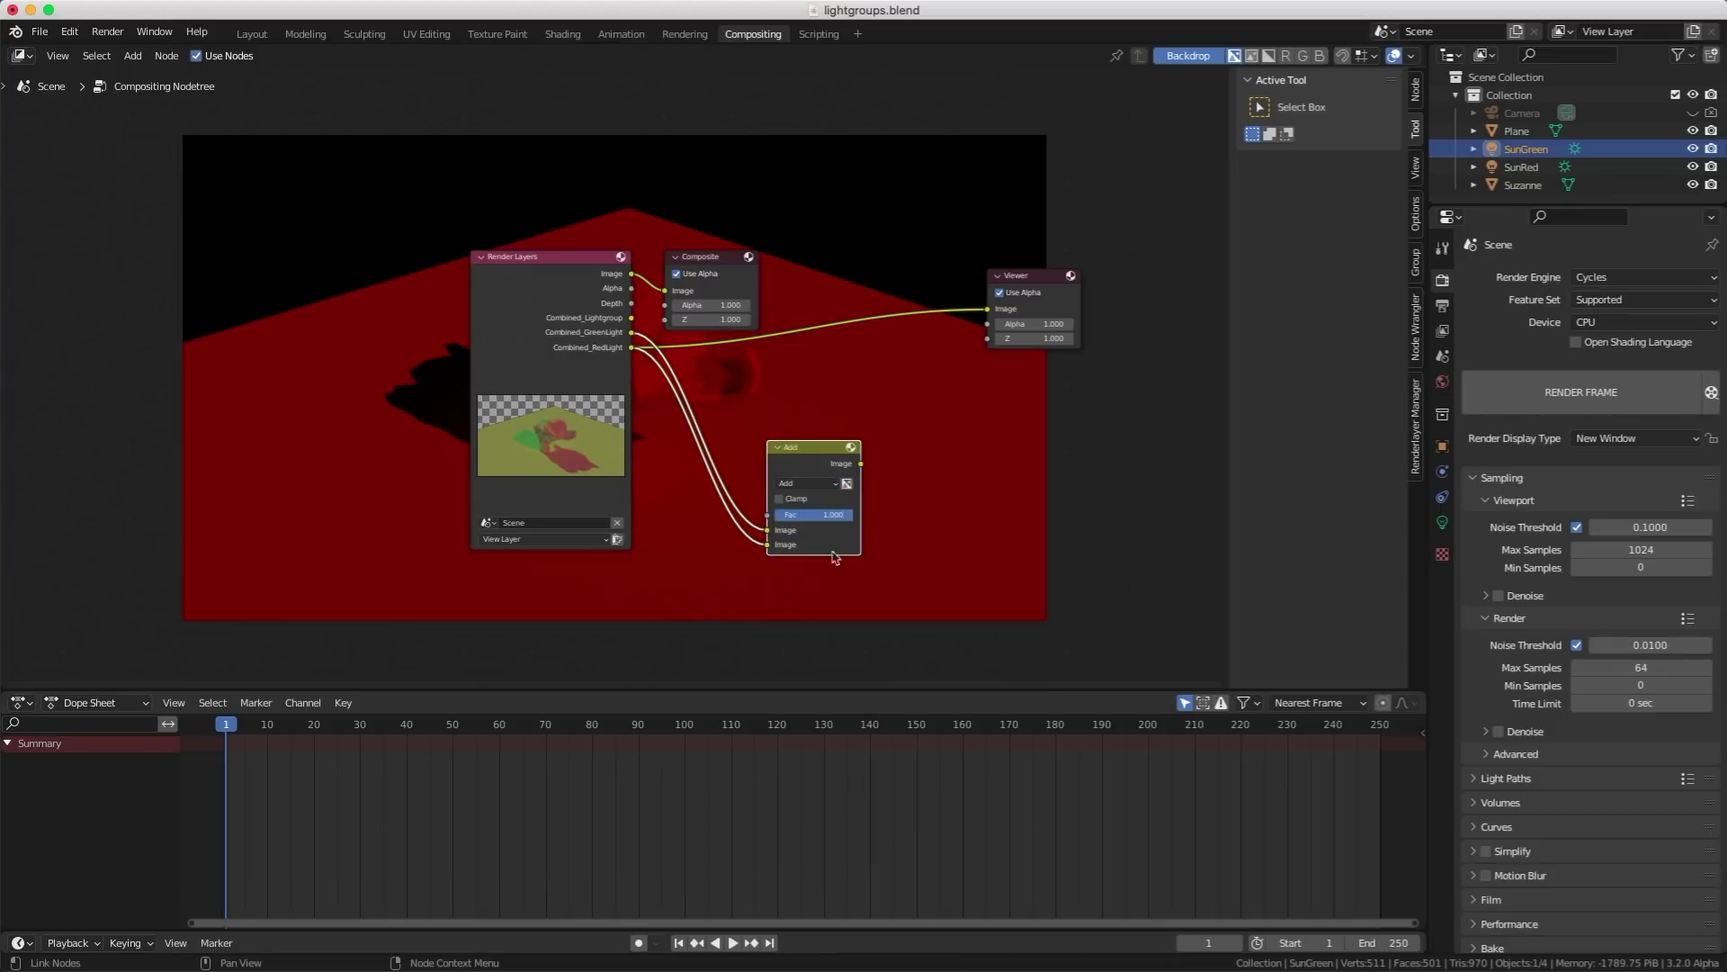
left_click(831, 454, "ctrl+shift")
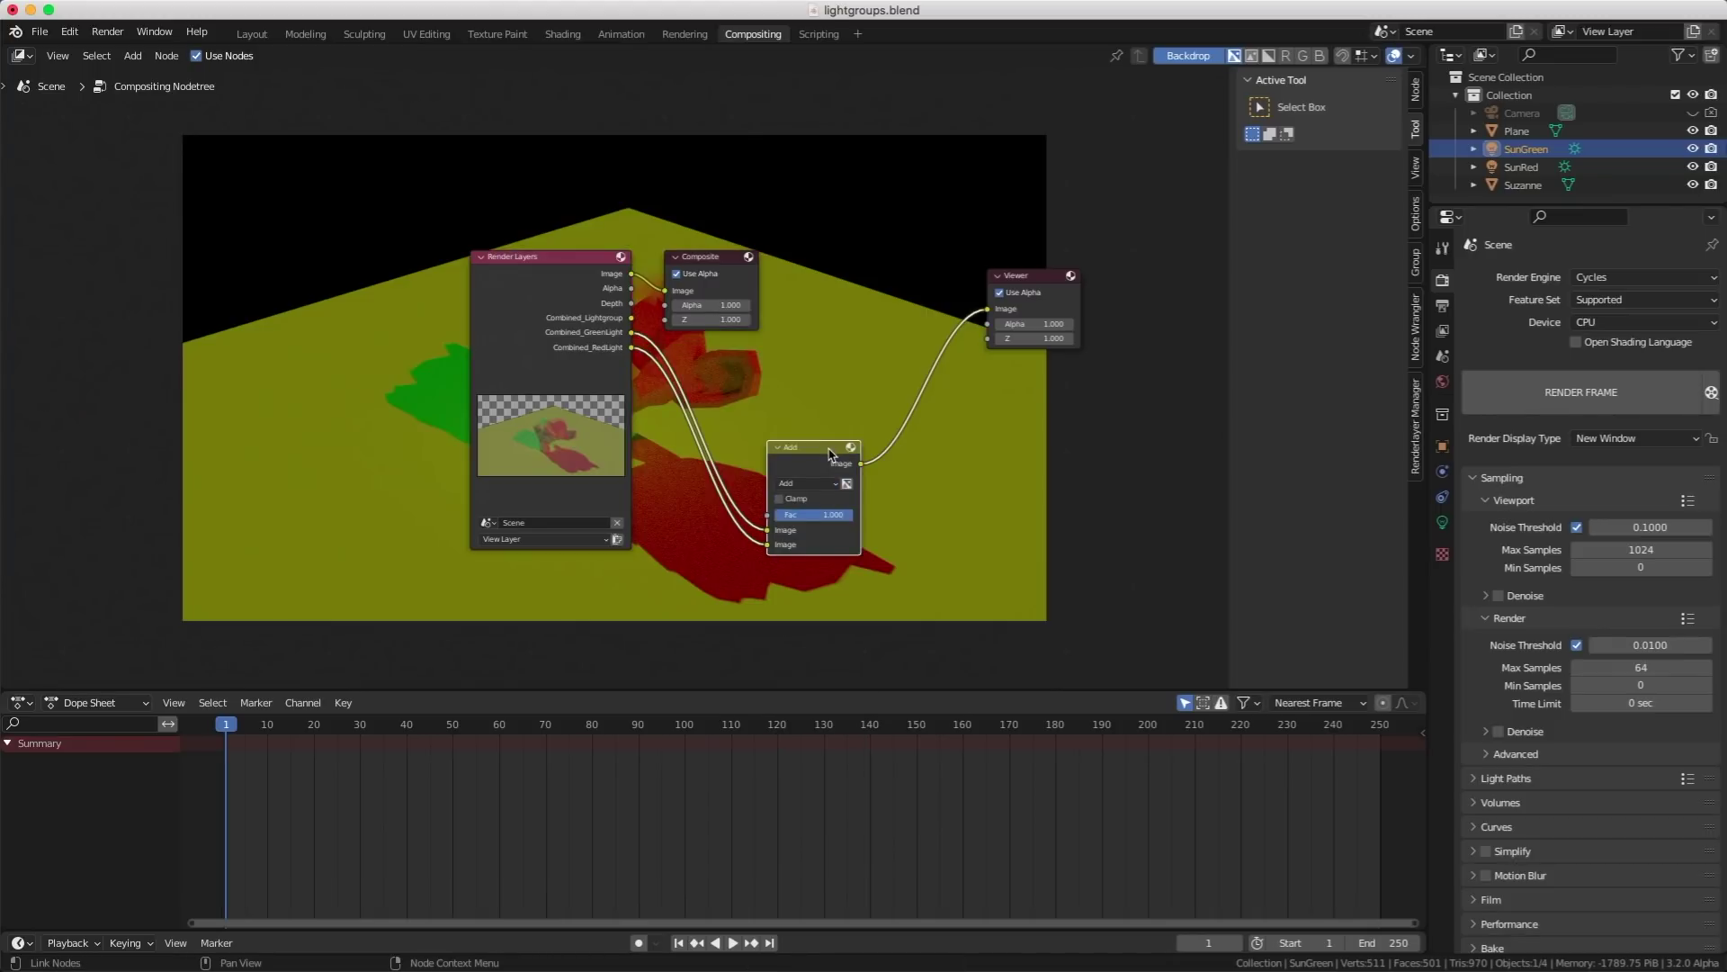
- Cycle the backdrop preview through the Render Layers passes back to Image, and move the Render Layers node further from the other nodes
left_click(565, 283, "ctrl+shift")
left_click(559, 289, "ctrl+shift")
left_click(558, 292, "ctrl+shift")
left_click(553, 295, "ctrl+shift")
left_click(551, 295, "ctrl+shift")
left_click(548, 297, "ctrl+shift")
left_click(549, 296, "ctrl+shift")
left_click_drag(555, 261, 389, 254)
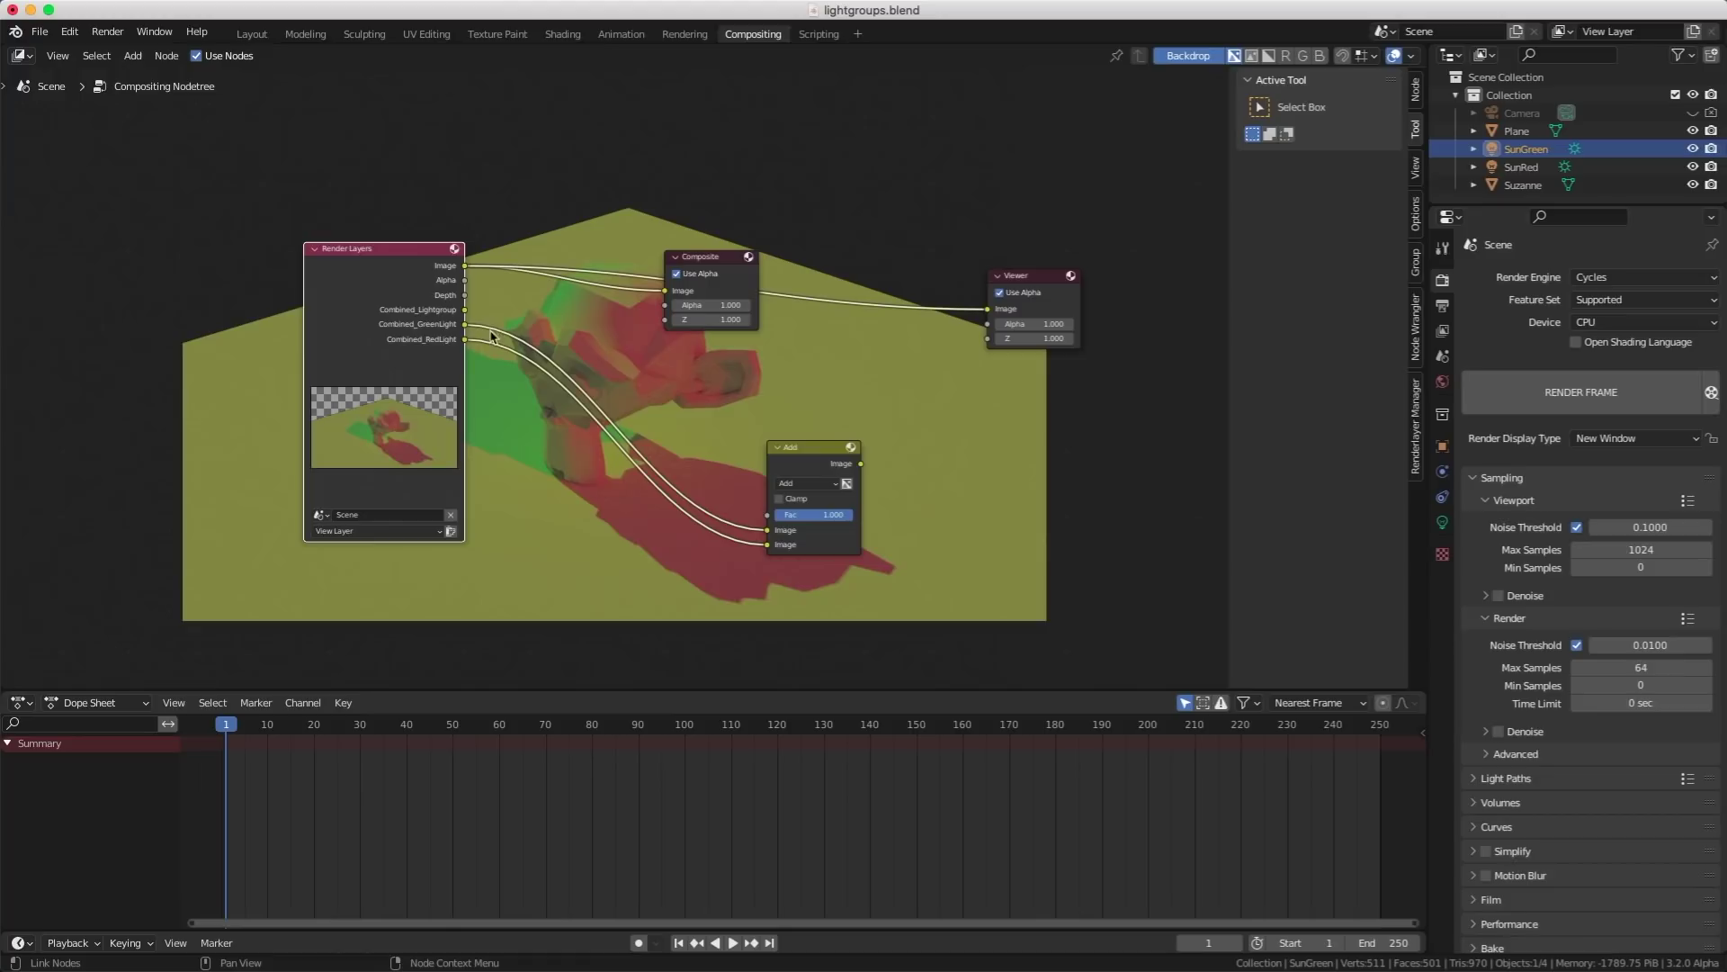
- Set the world's light group to World in the Layout workspace and add that group to the view layer
left_click(252, 33)
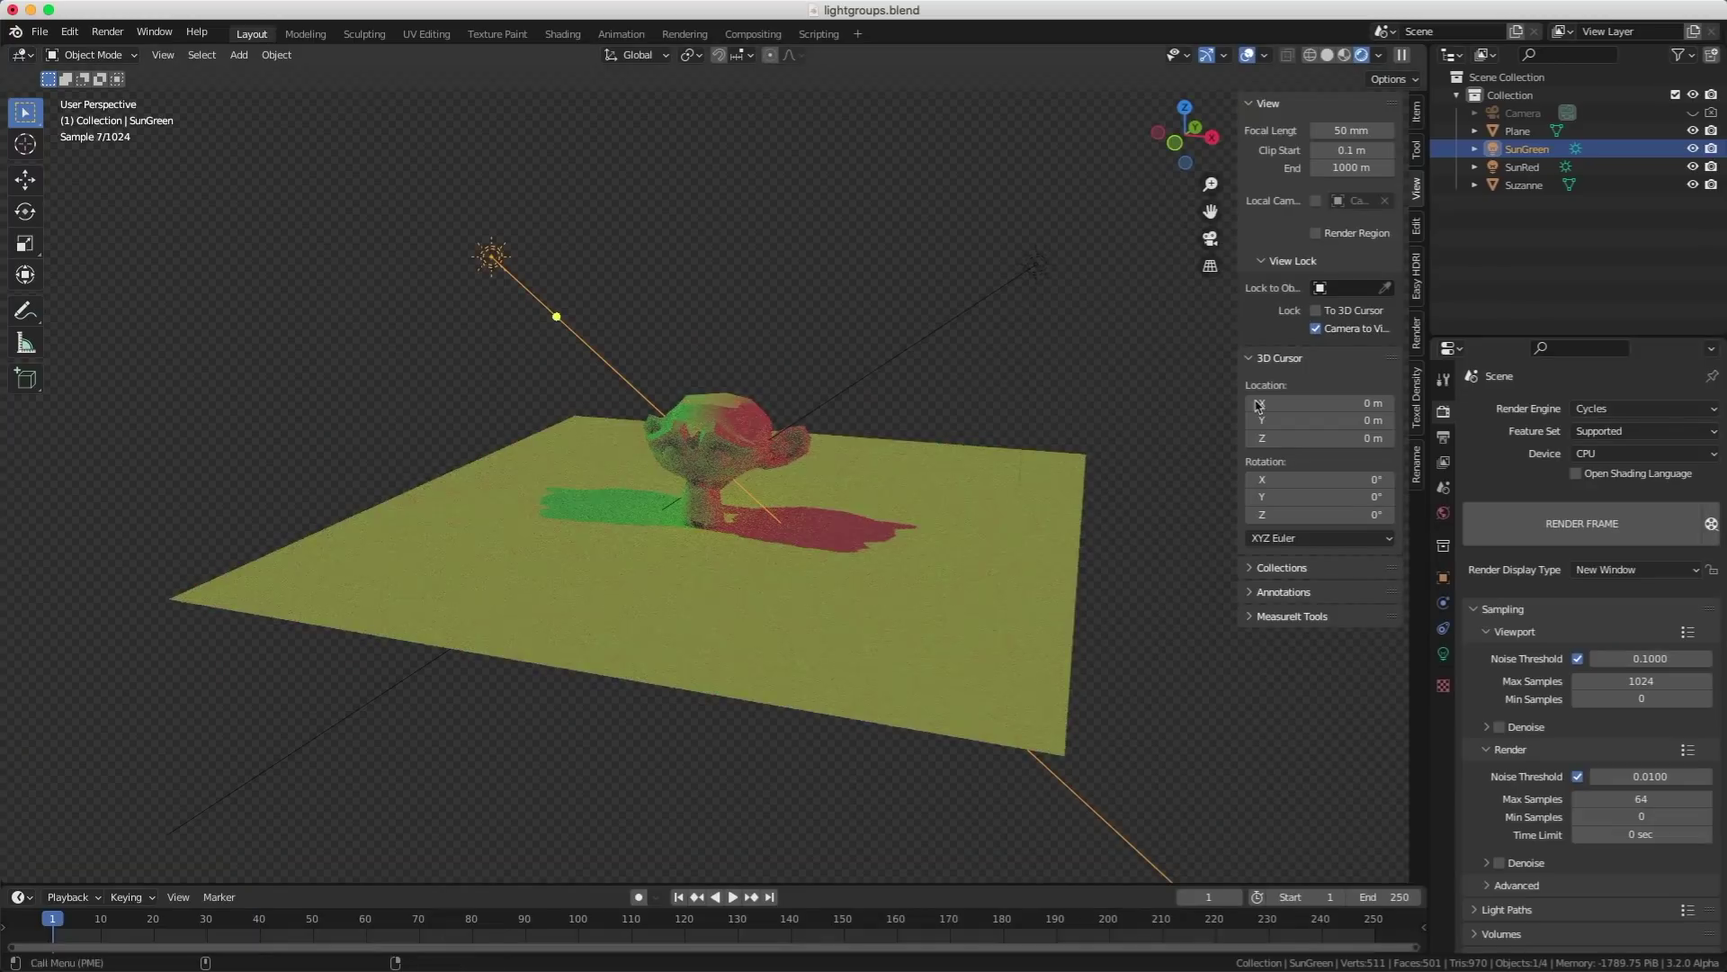
left_click(1442, 514)
left_click(1597, 567)
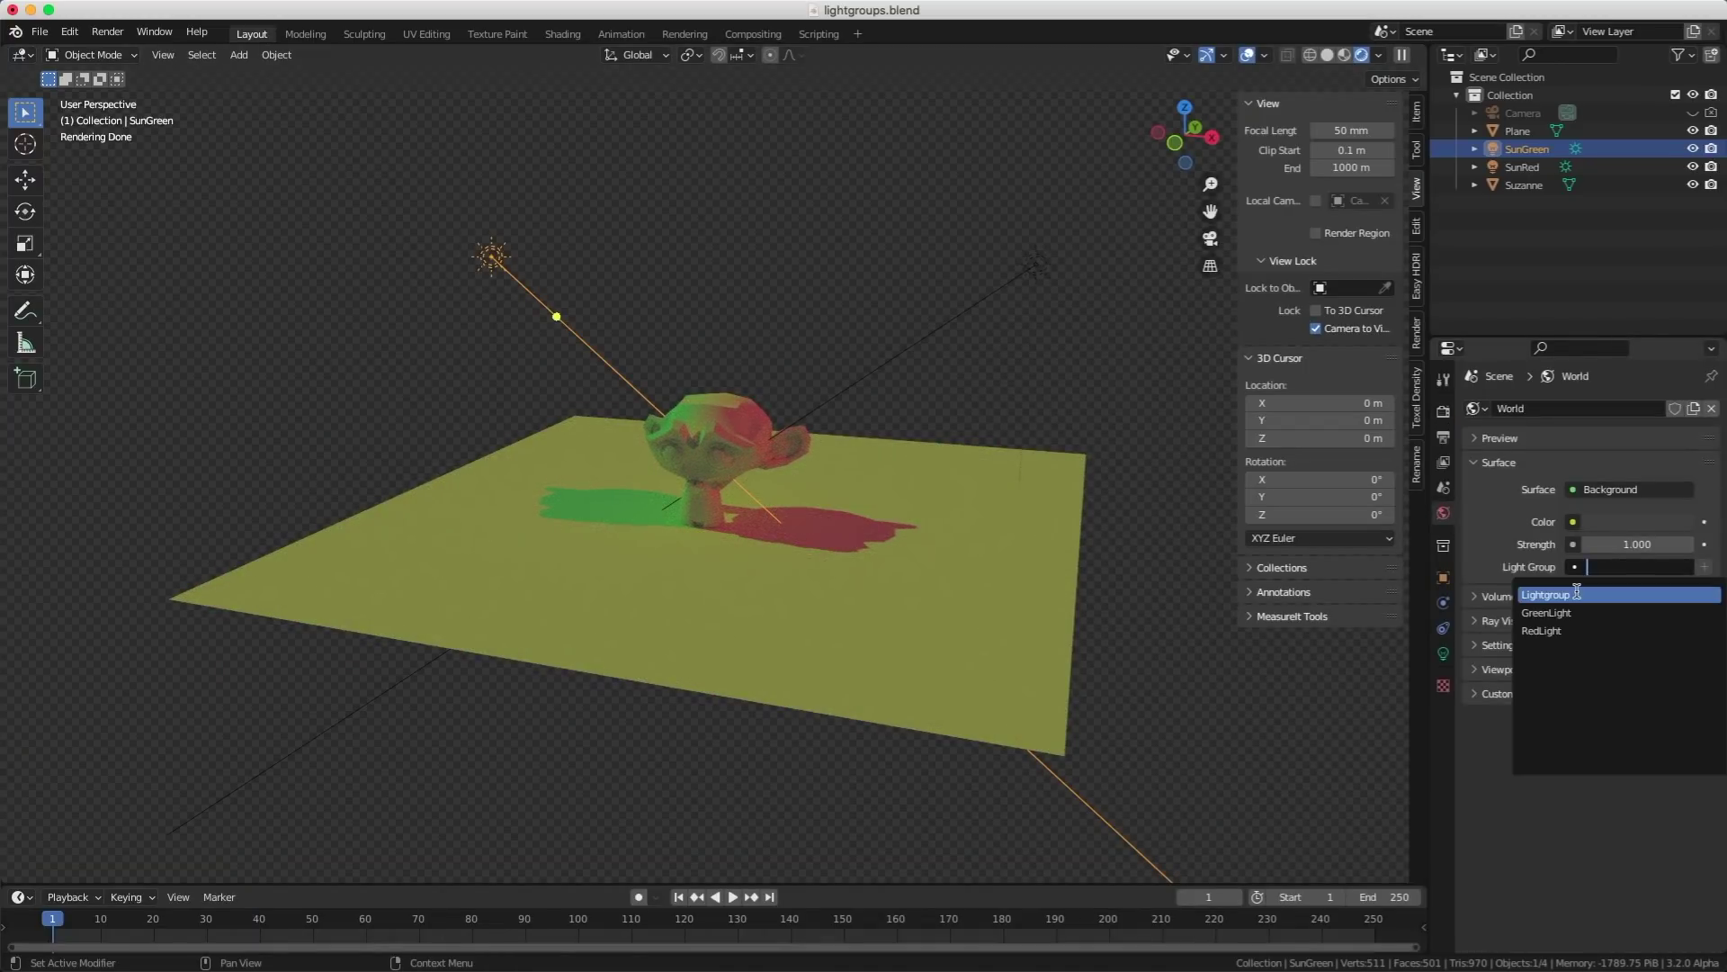
left_click(1577, 594)
left_click(1609, 567)
key("ctrl+a")
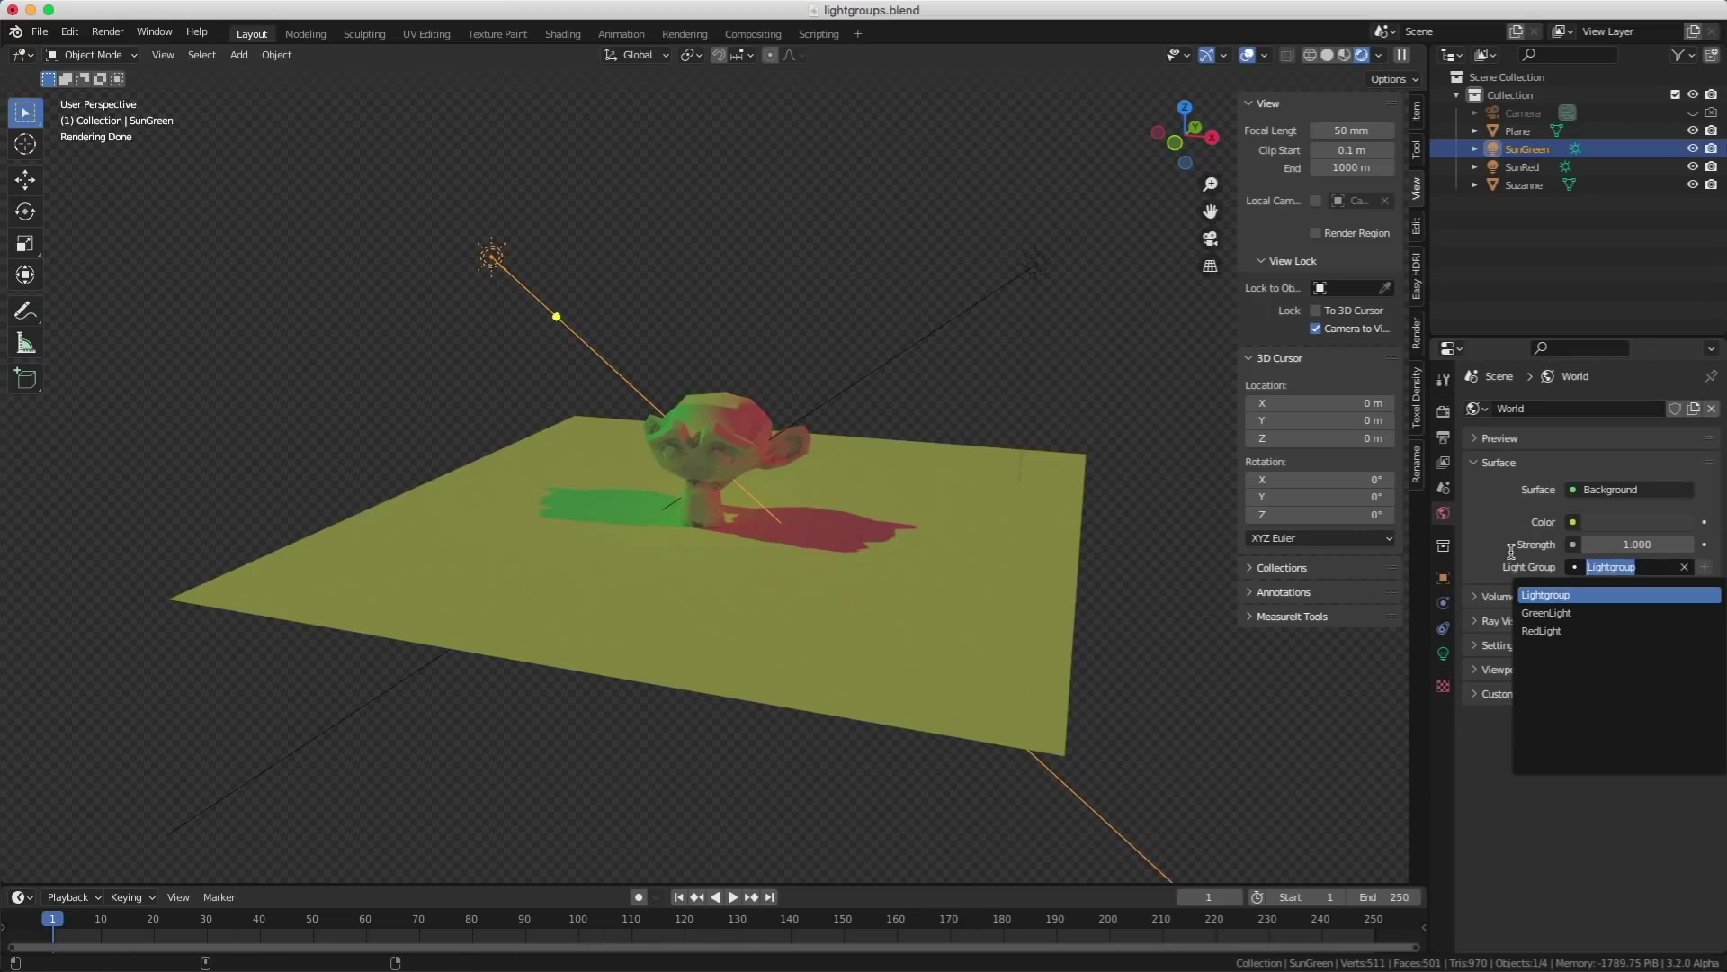
type("World")
key("Return")
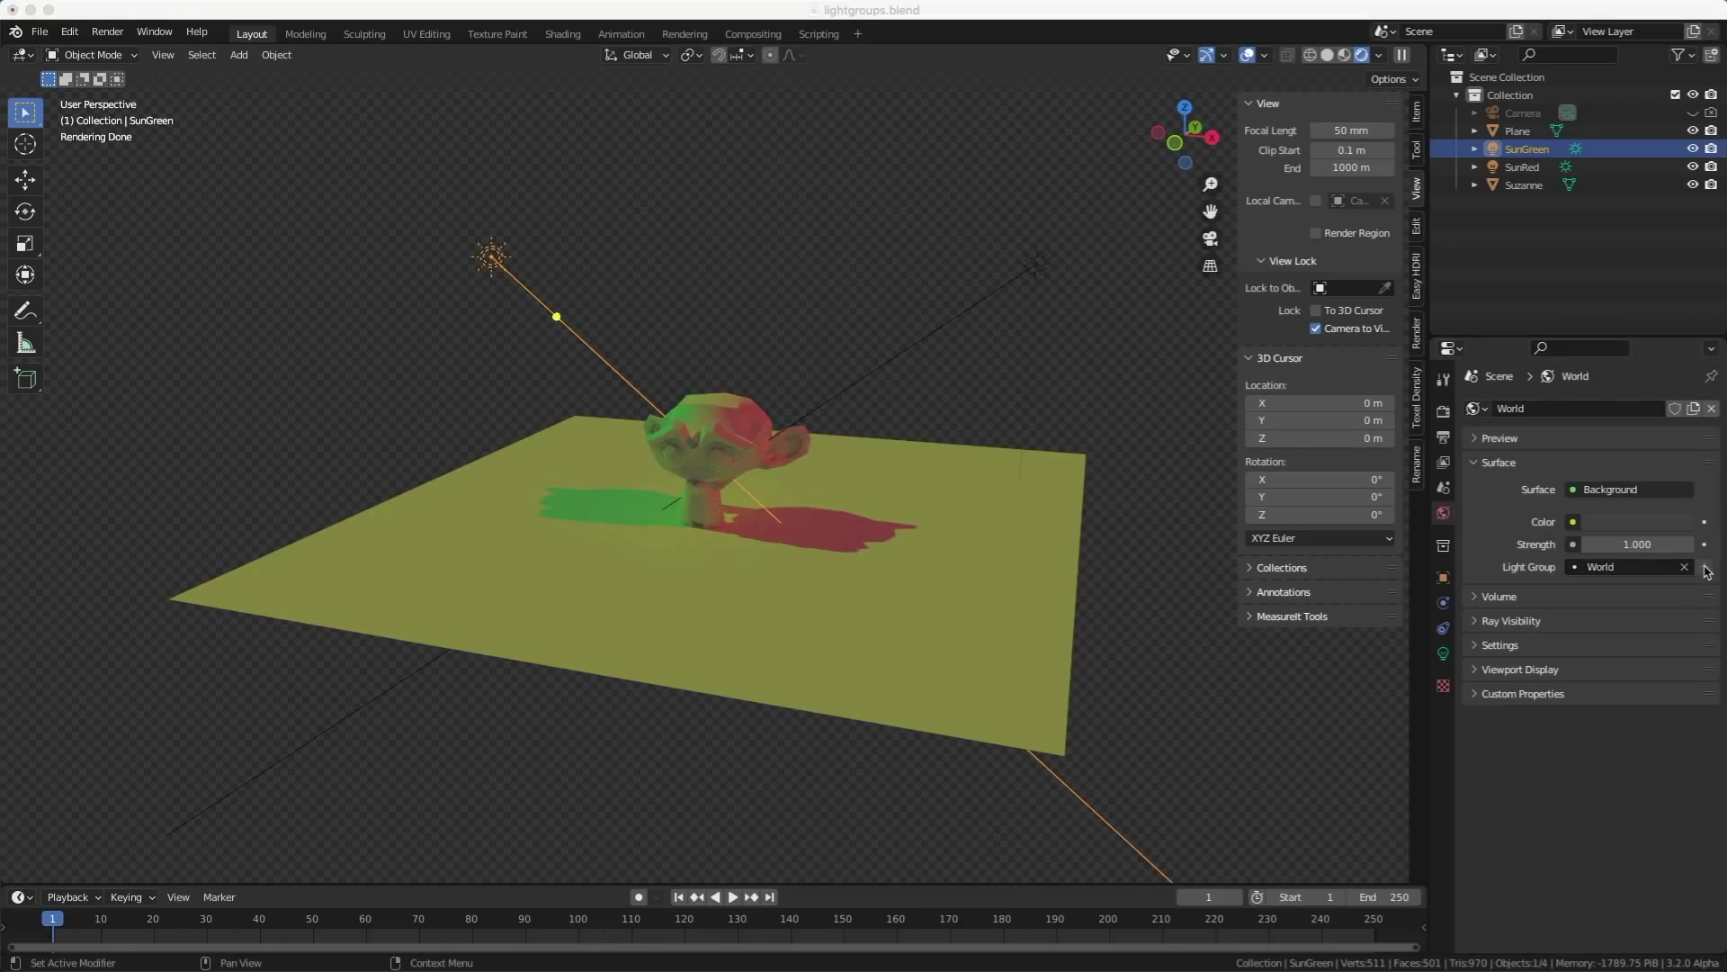
- Render the image again, close the render window and return to the compositing node tree
left_click(108, 32)
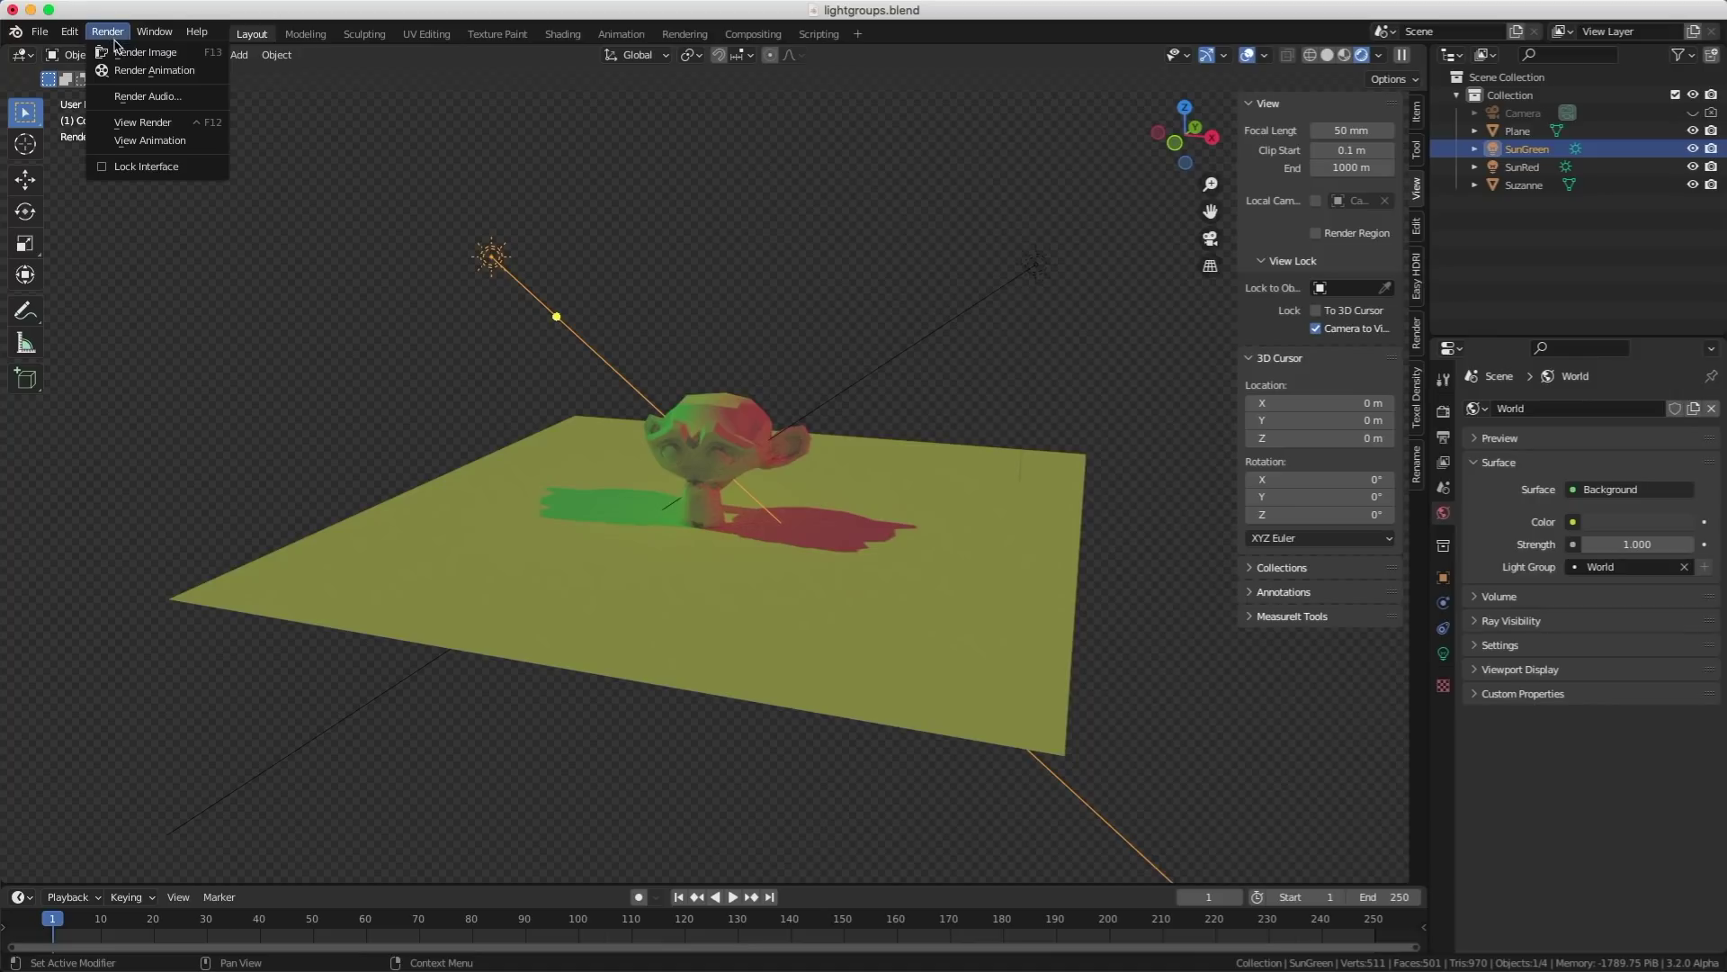
left_click(135, 53)
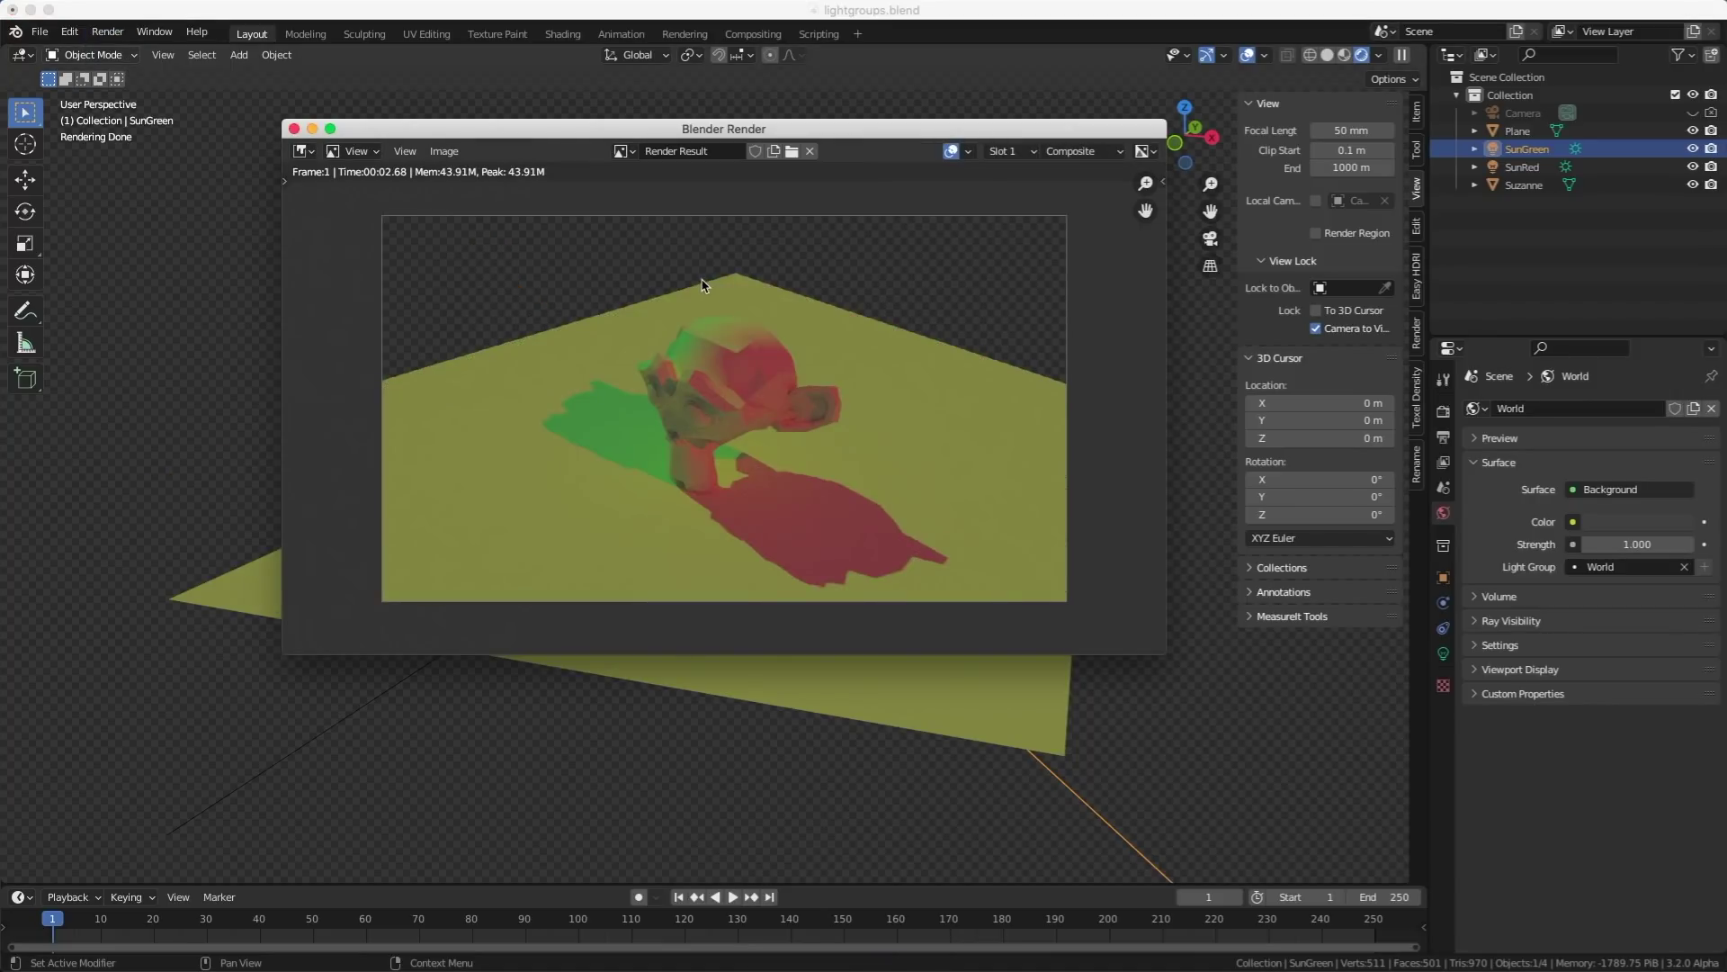
key("Escape")
left_click(769, 36)
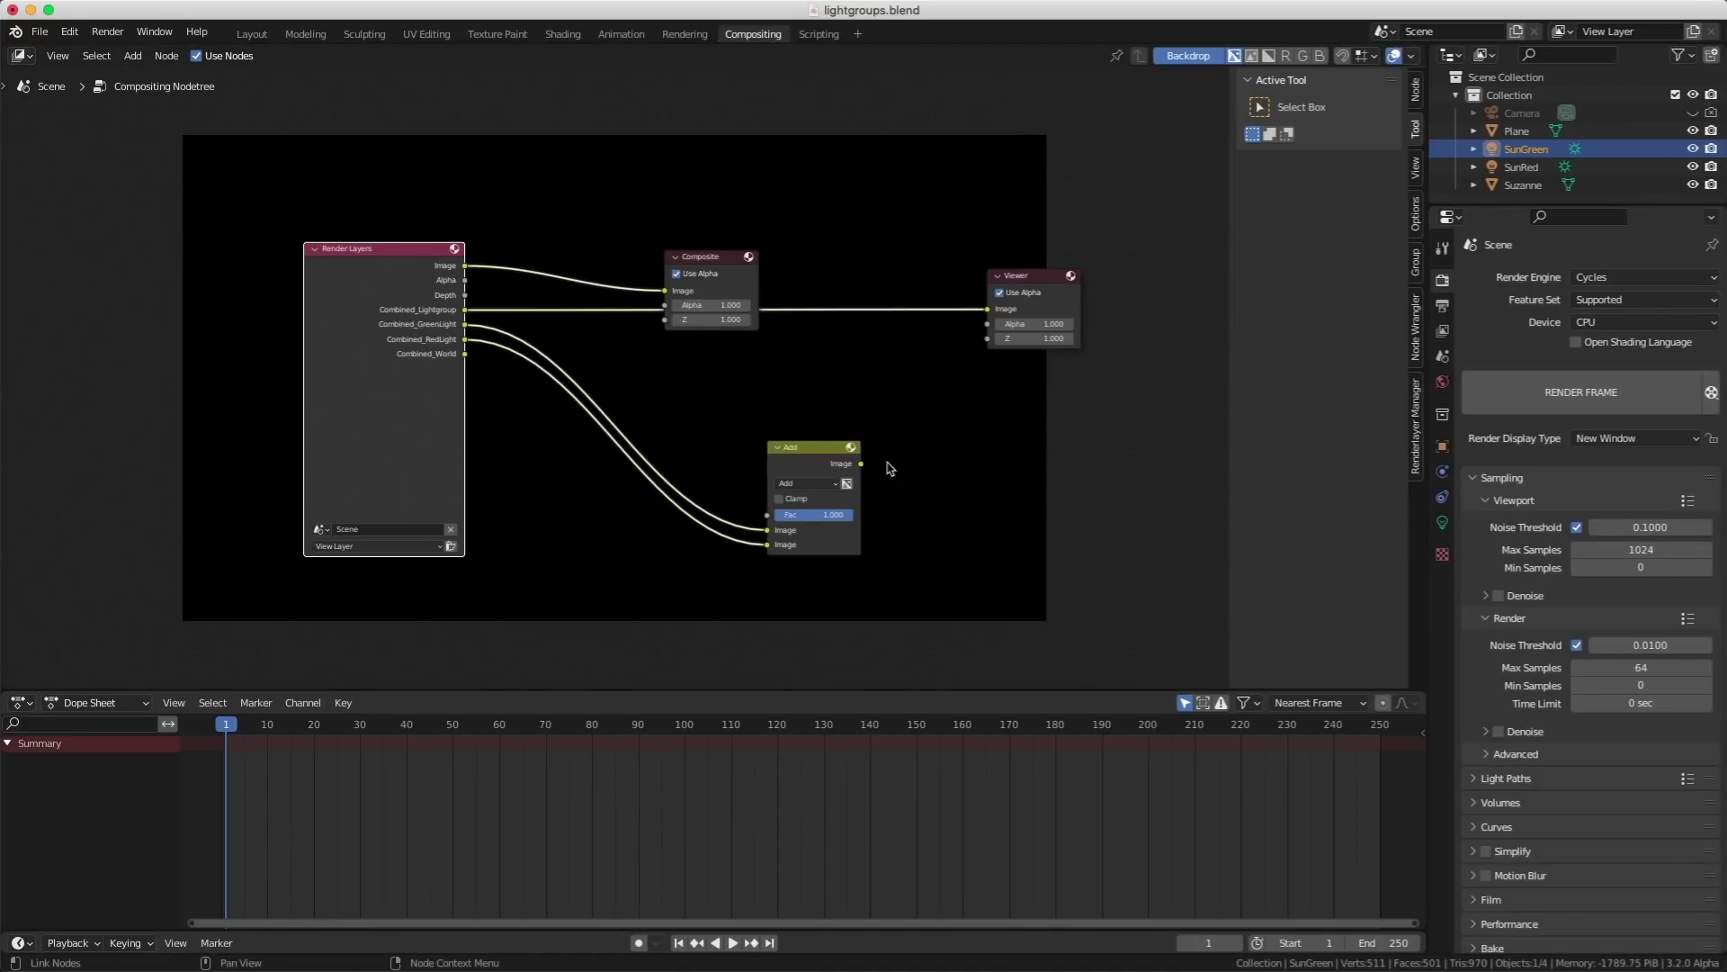
- Move the Add node just below the Composite node and preview the World light group pass
left_click_drag(819, 451, 727, 380)
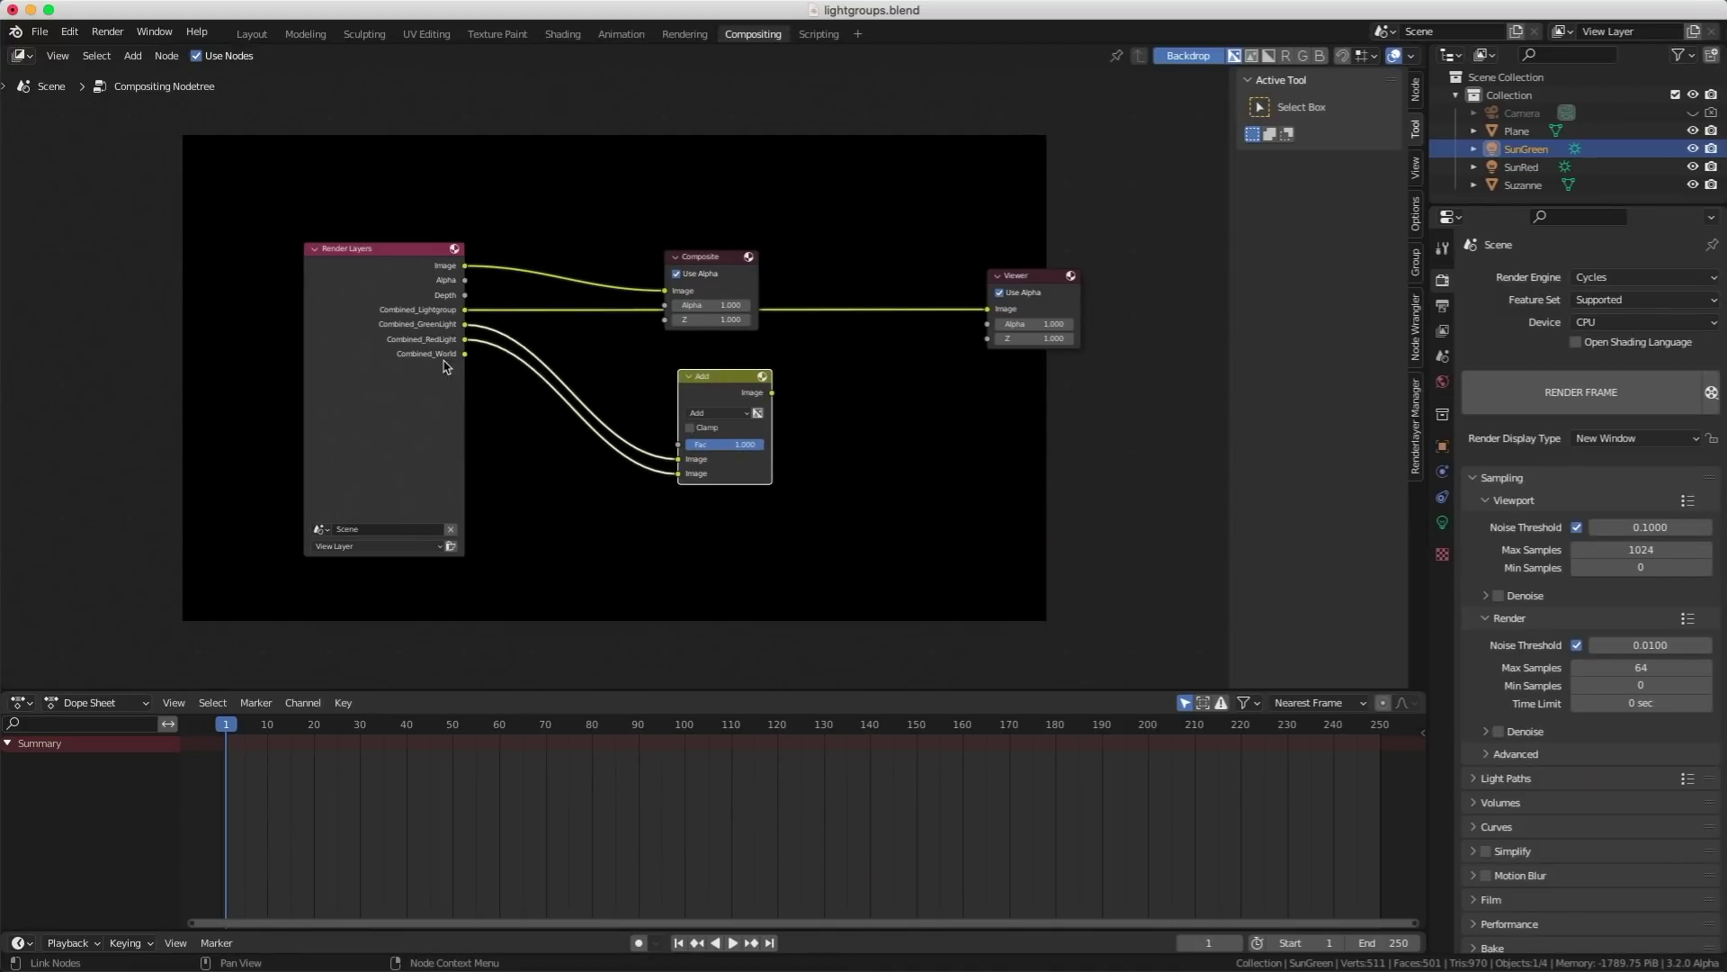
left_click(378, 297, "ctrl+shift")
left_click(377, 297, "ctrl+shift")
left_click(378, 297, "ctrl+shift")
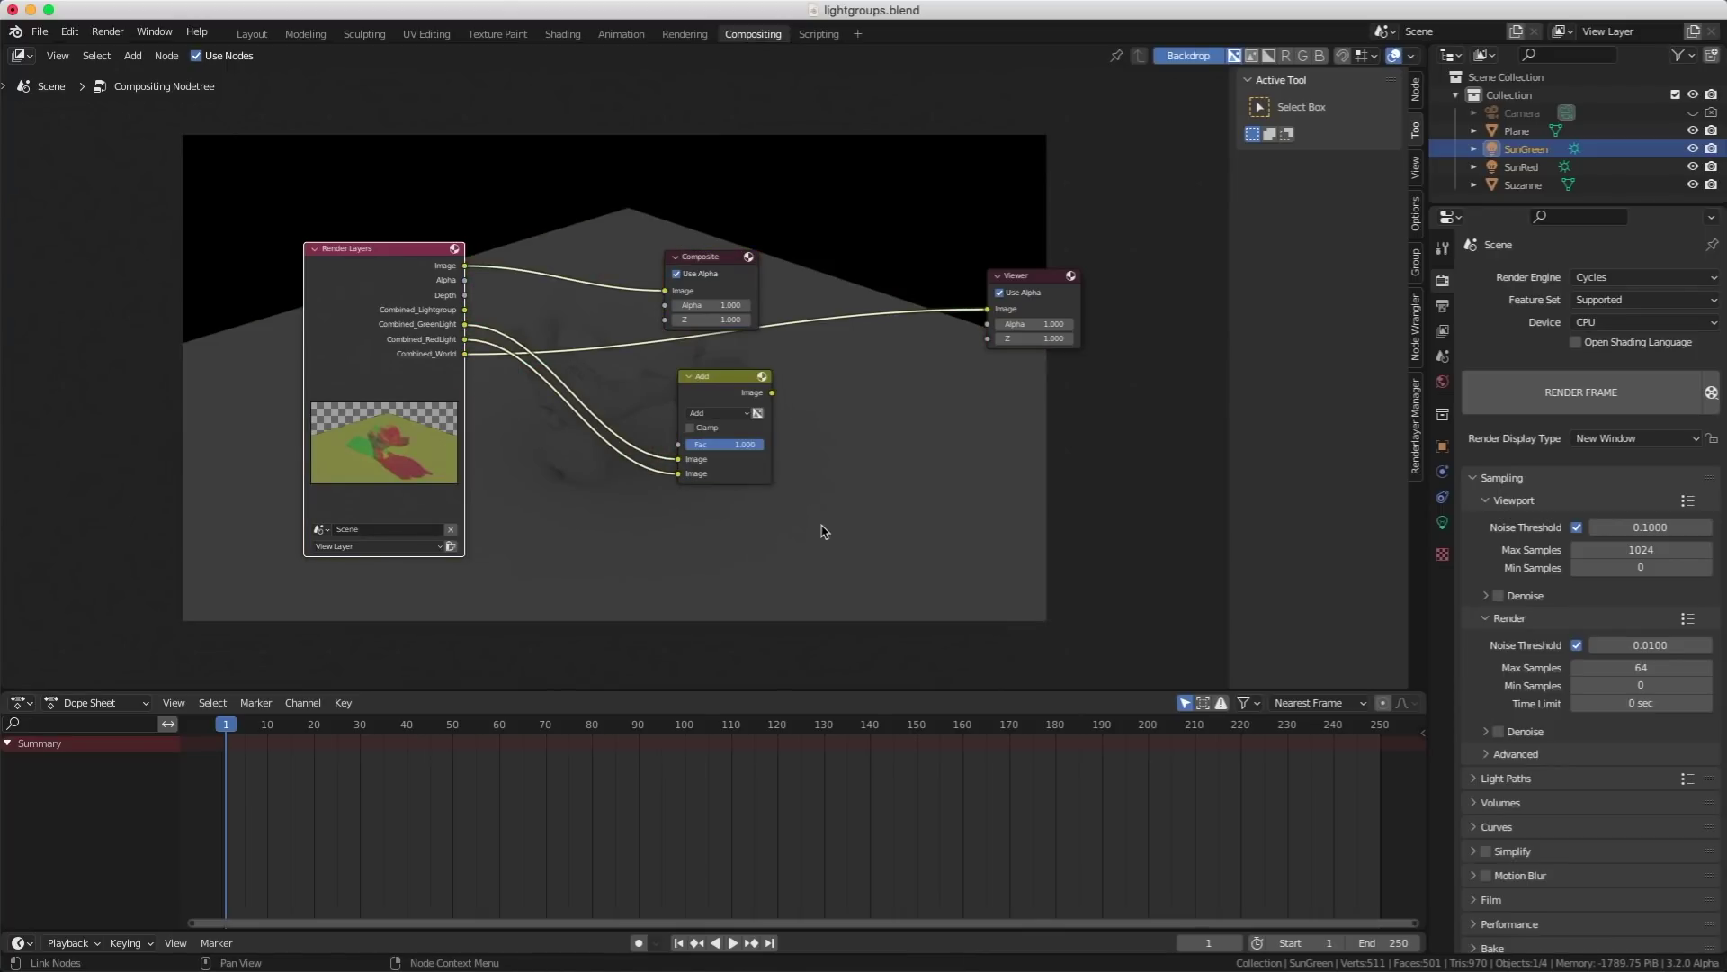
- Add a second Mix node and connect the Add node's output and the World pass to its image inputs
key("shift+a")
type("mix")
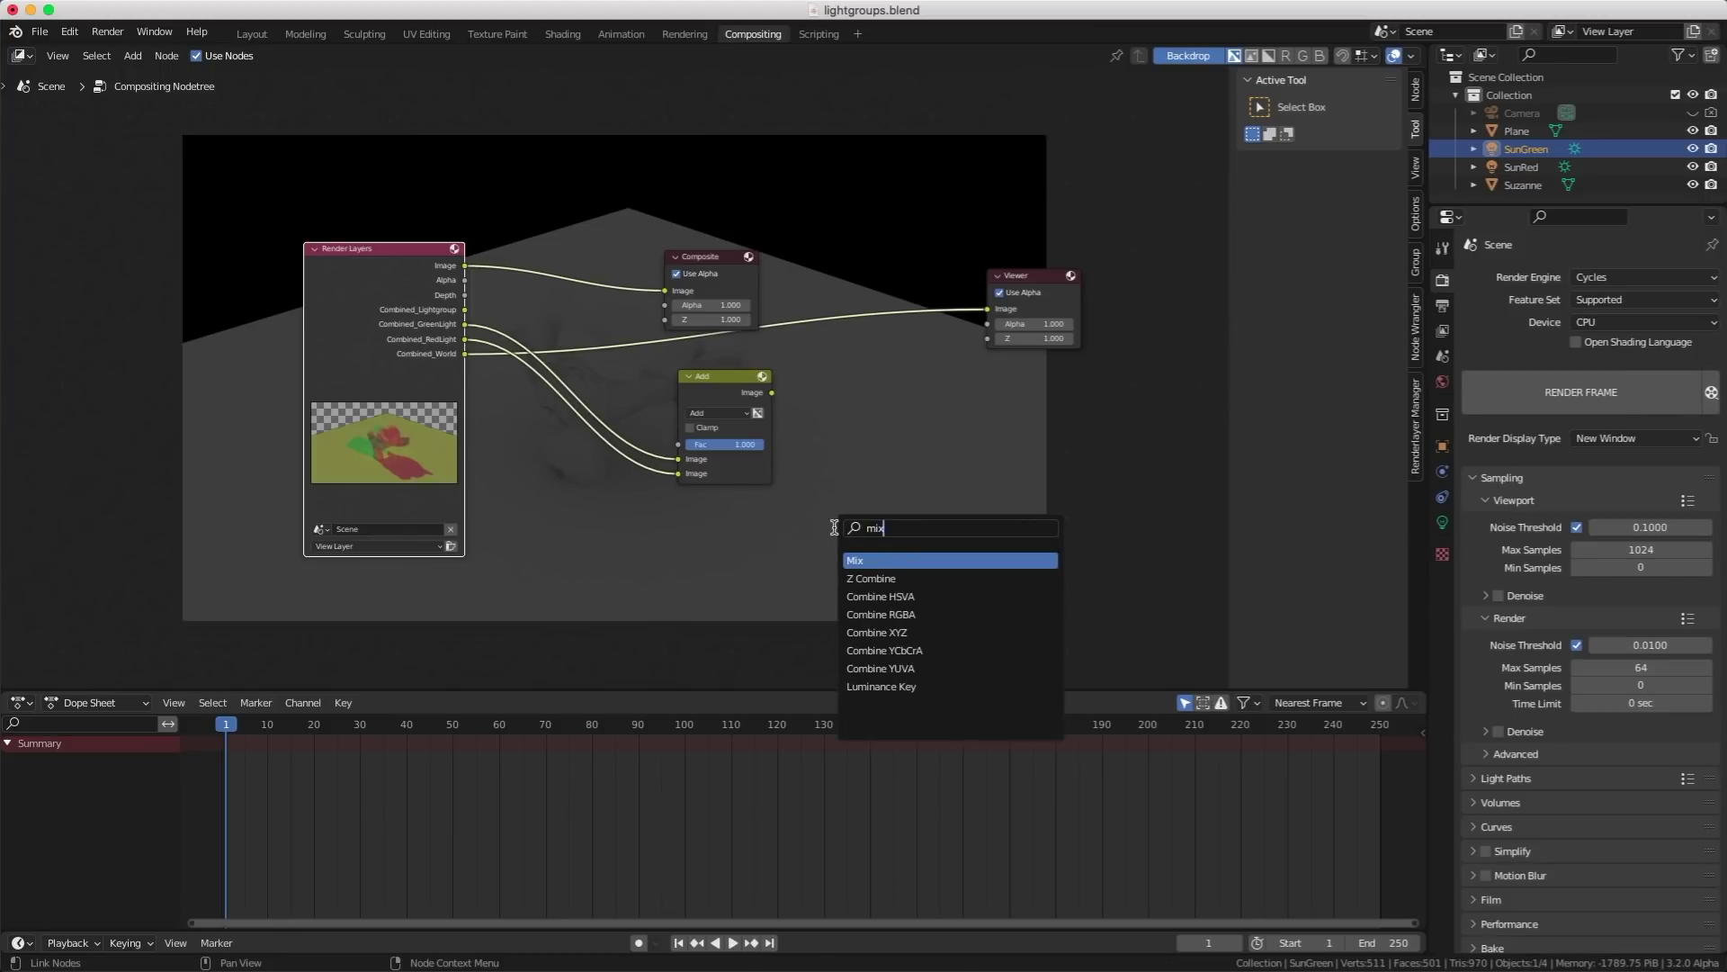
key("Return")
left_click(945, 504)
left_click_drag(772, 393, 847, 564)
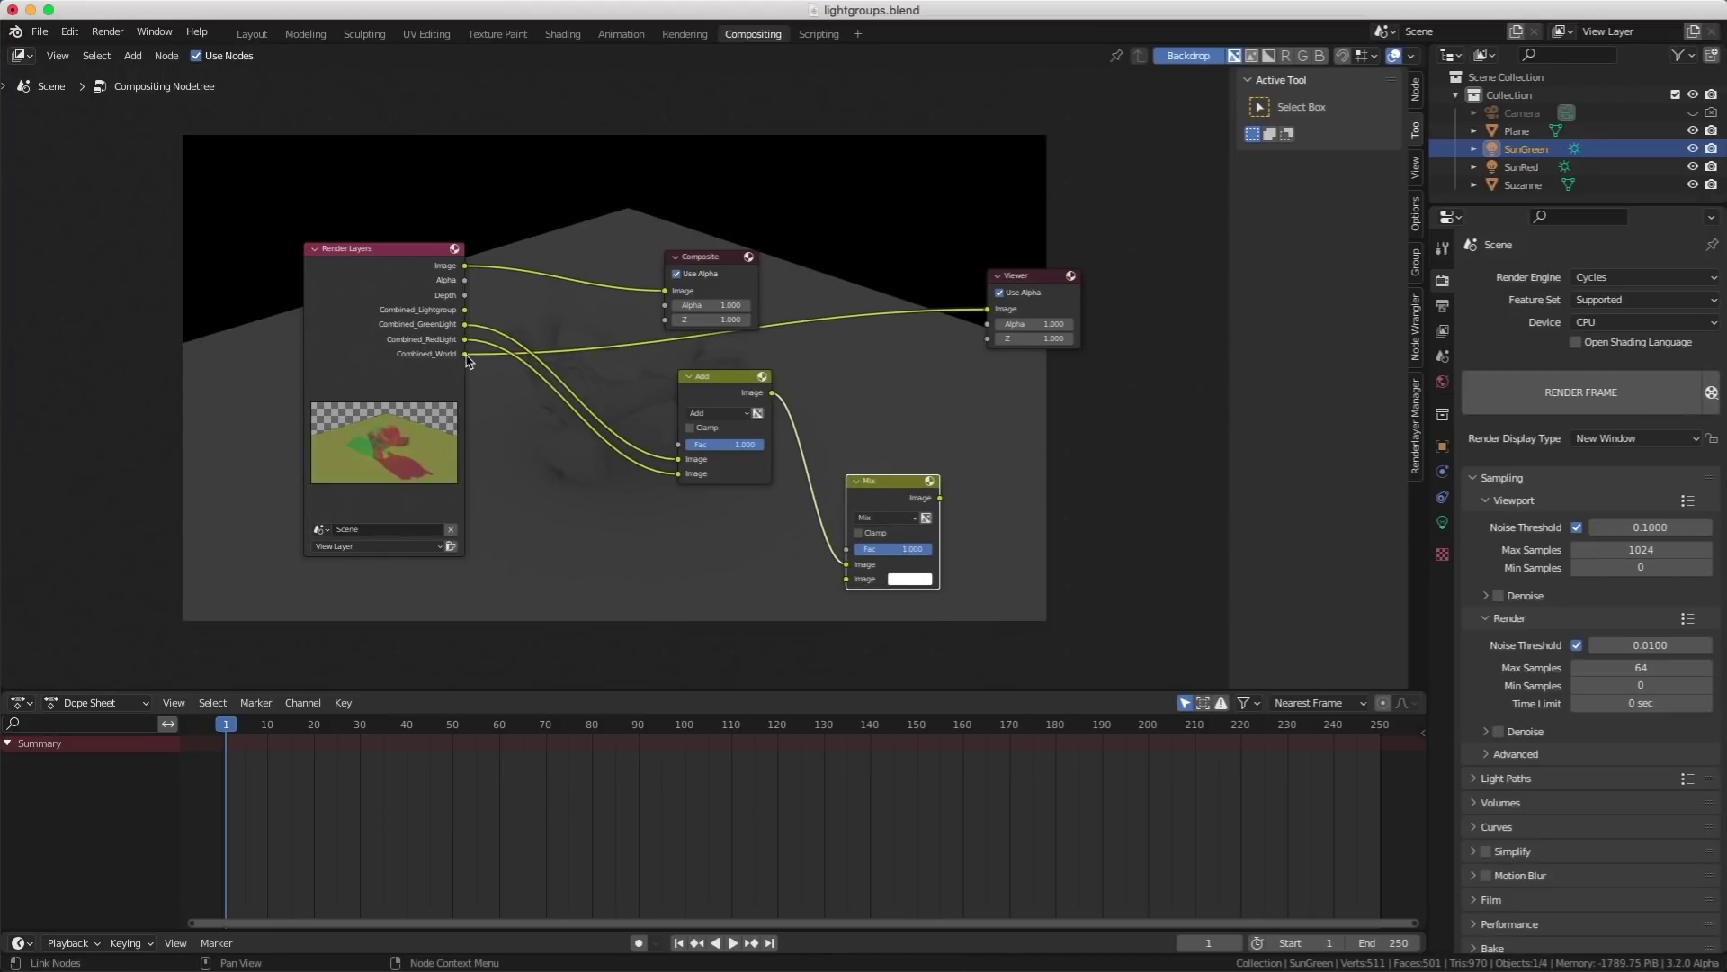
left_click_drag(465, 354, 847, 578)
- Set the second Mix node's blending mode to Add and preview its output in the backdrop
left_click(886, 517)
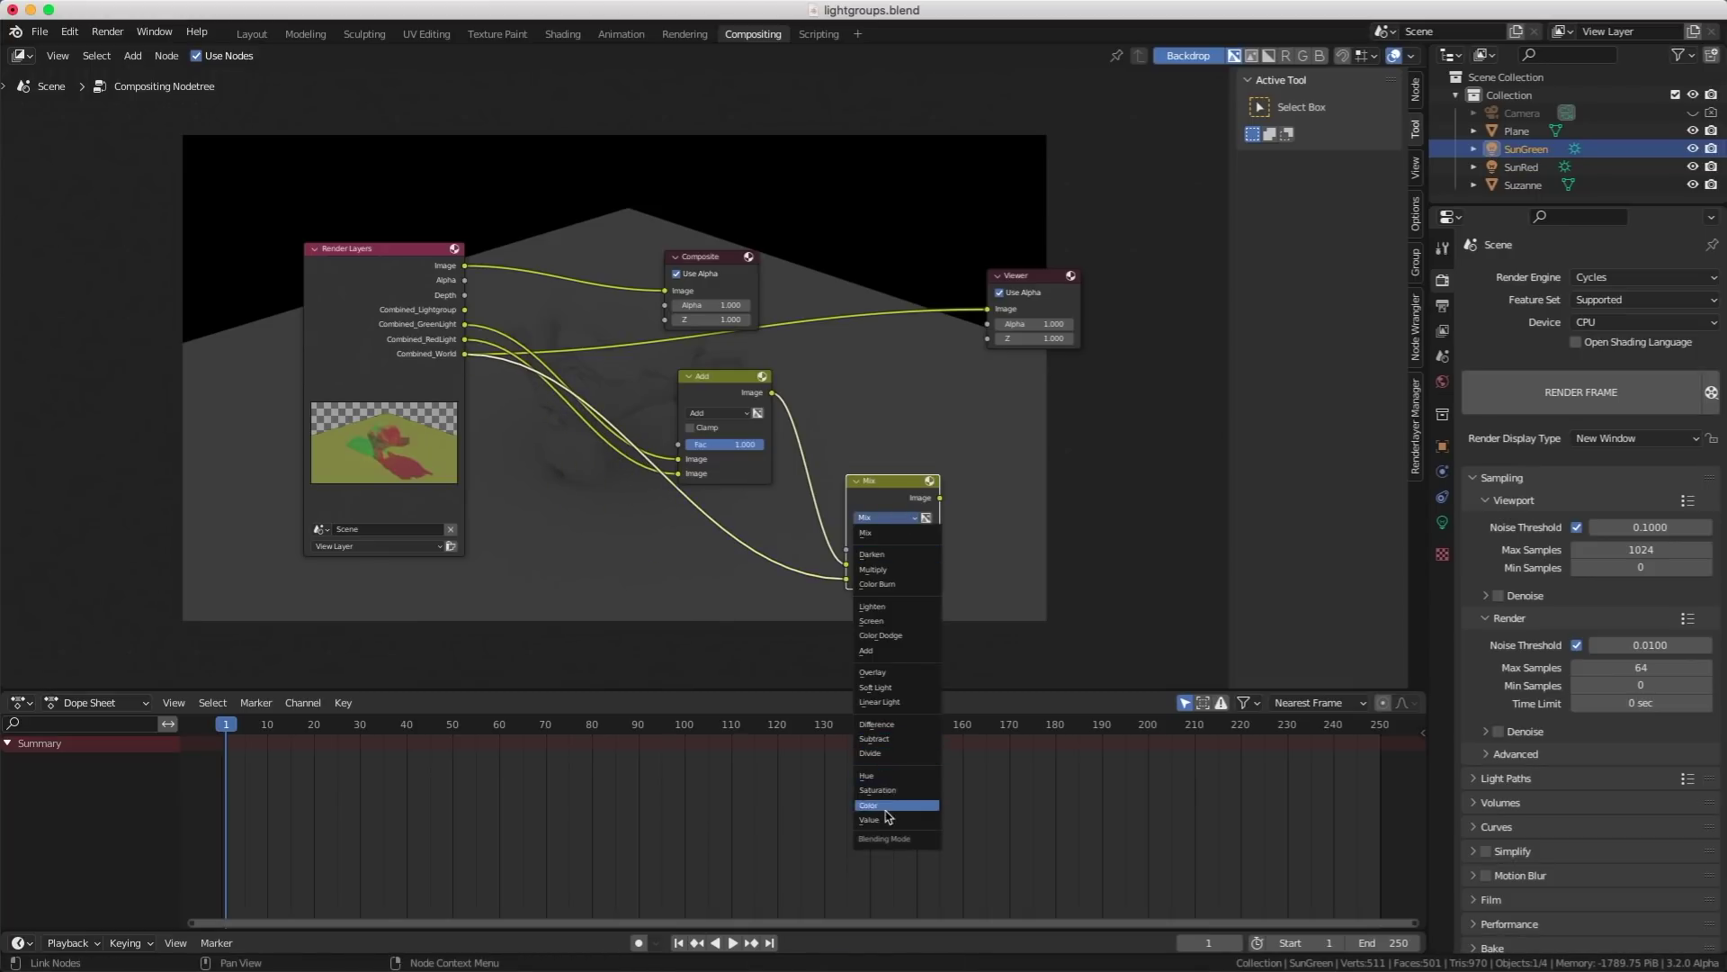
left_click(886, 650)
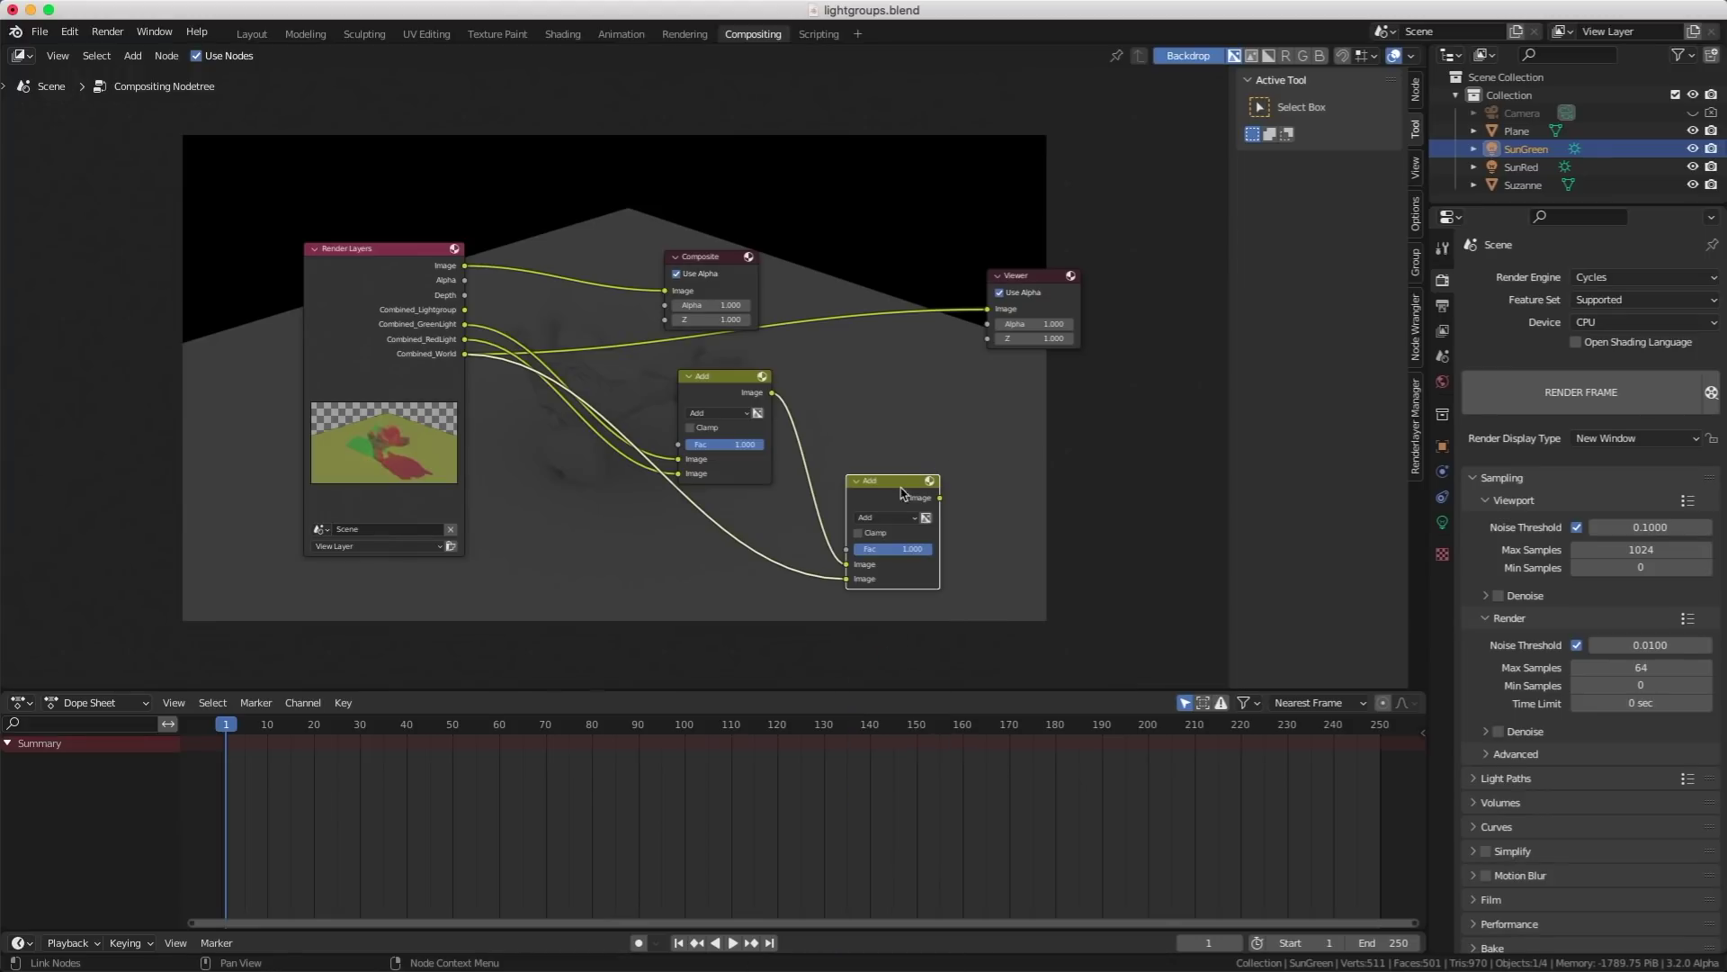
left_click(902, 494, "ctrl+shift")
- Preview the full image and each light group pass in turn to compare them with the combined result
left_click(381, 289, "ctrl+shift")
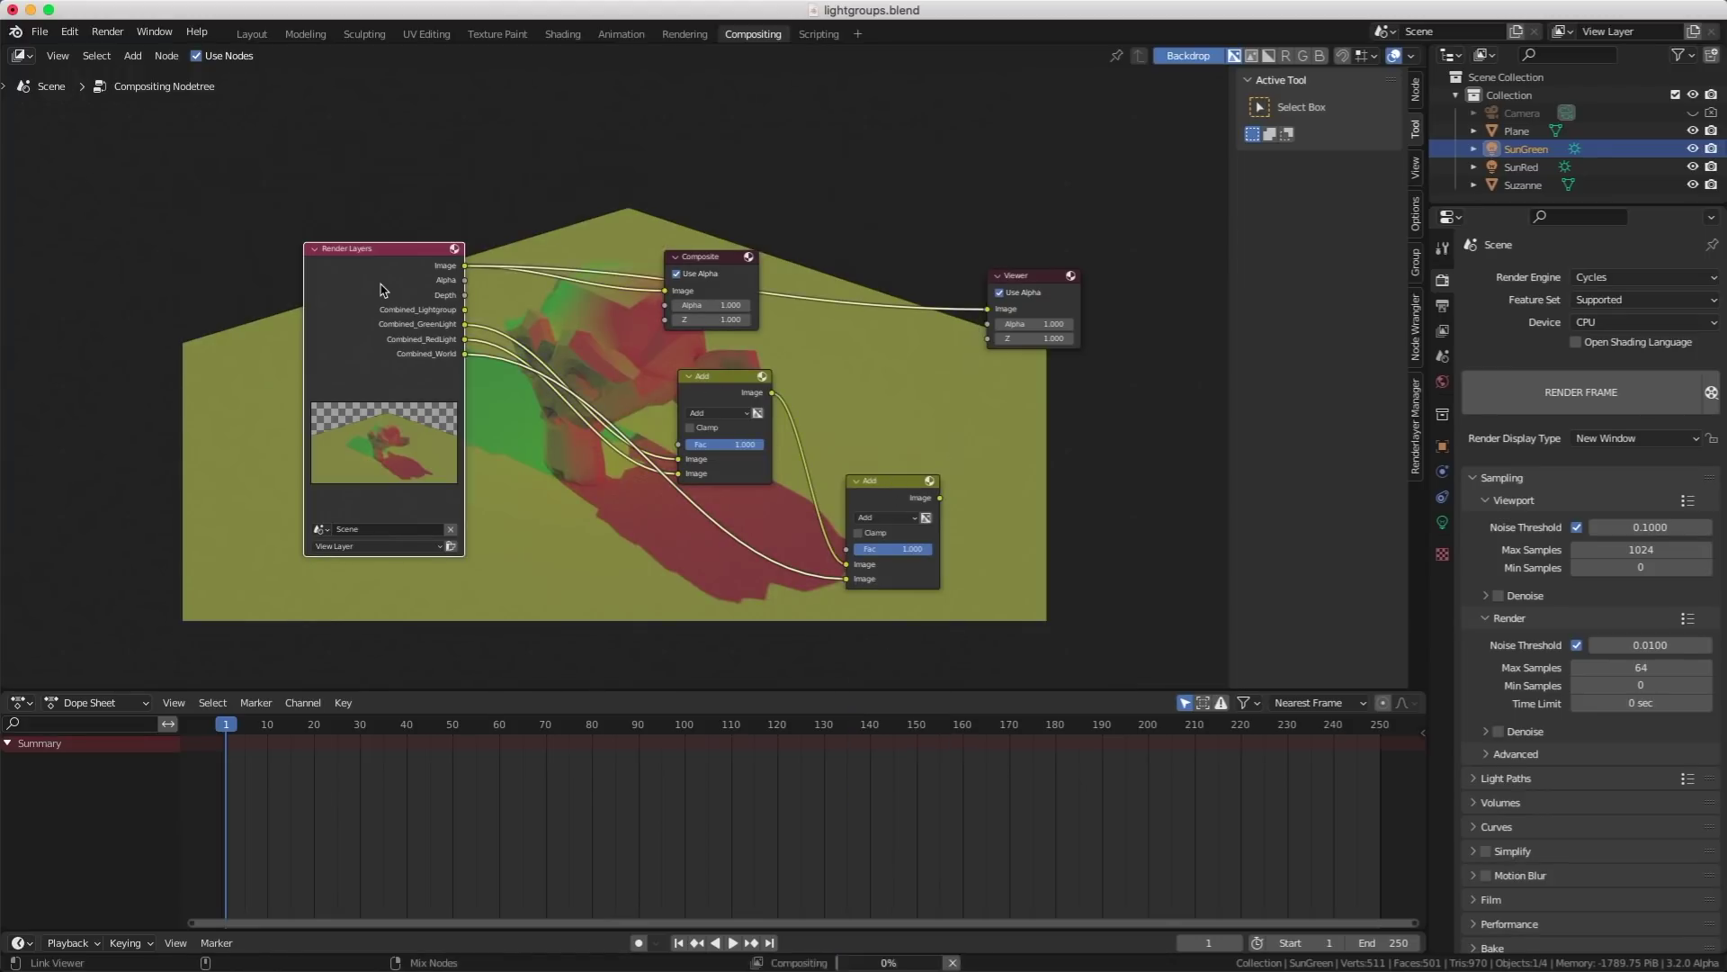
left_click(381, 288, "ctrl+shift")
left_click(380, 288, "ctrl+shift")
left_click(381, 288, "ctrl+shift")
left_click(381, 288, "ctrl+shift")
left_click(381, 288, "ctrl+shift")
left_click(380, 288, "ctrl+shift")
left_click(387, 289, "ctrl+shift")
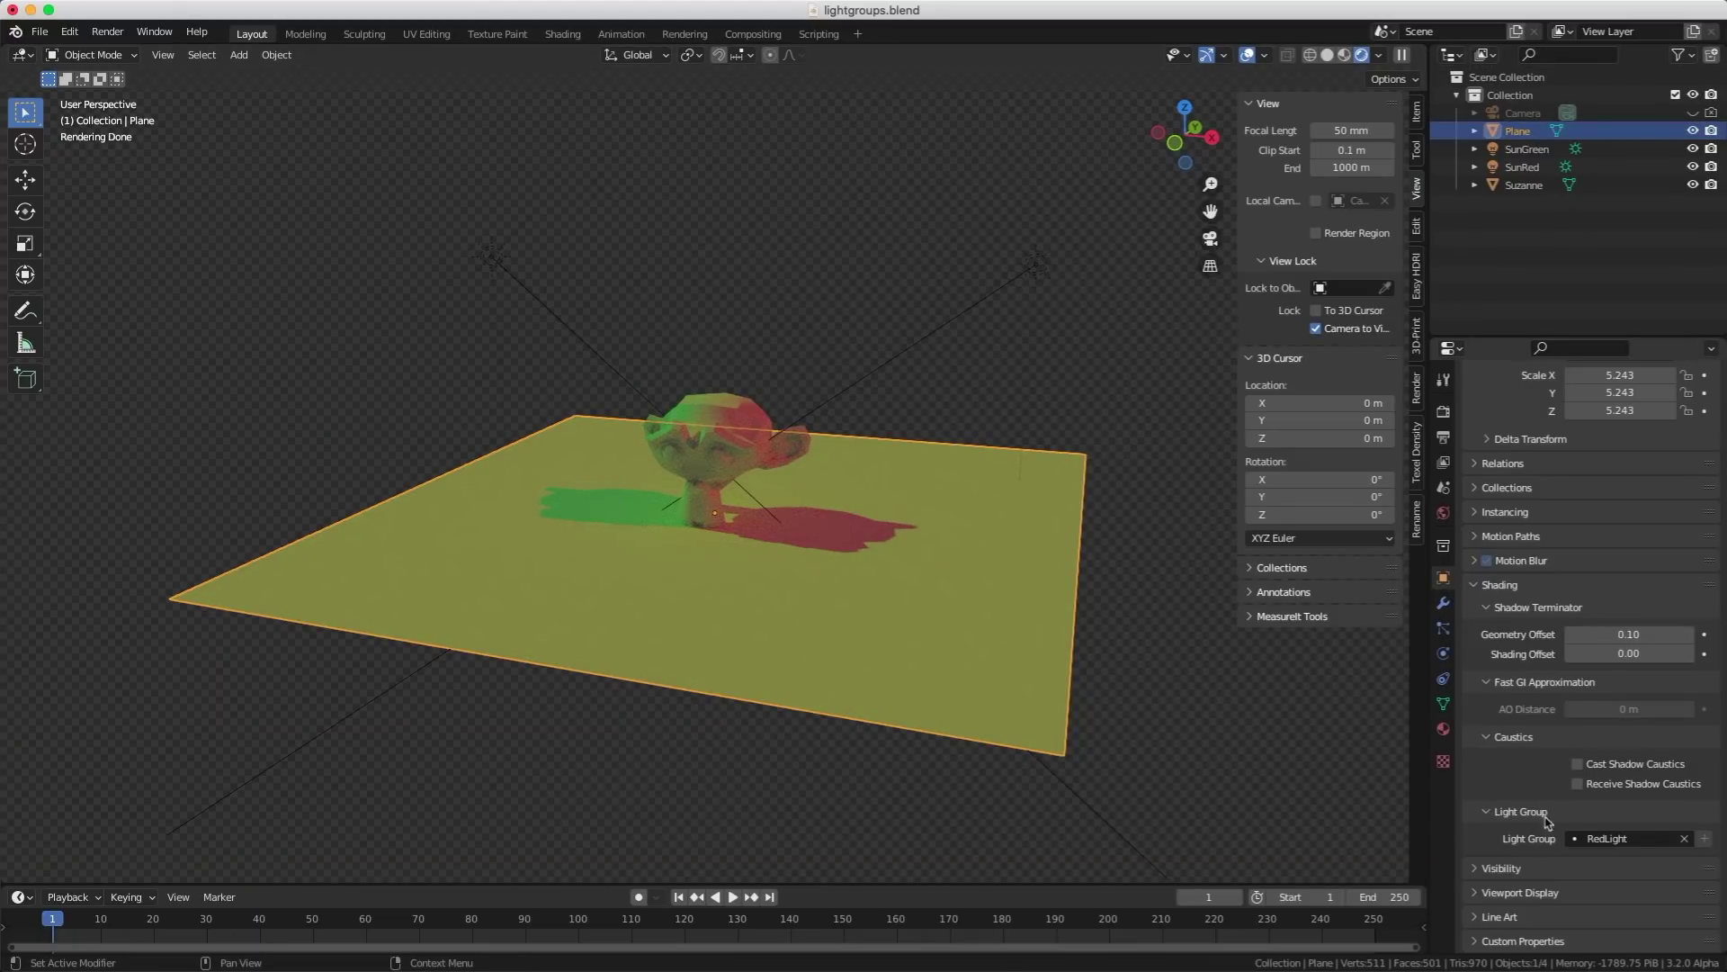
- Change the Plane's light group to GreenLight and return to the compositing node tree
left_click(1615, 839)
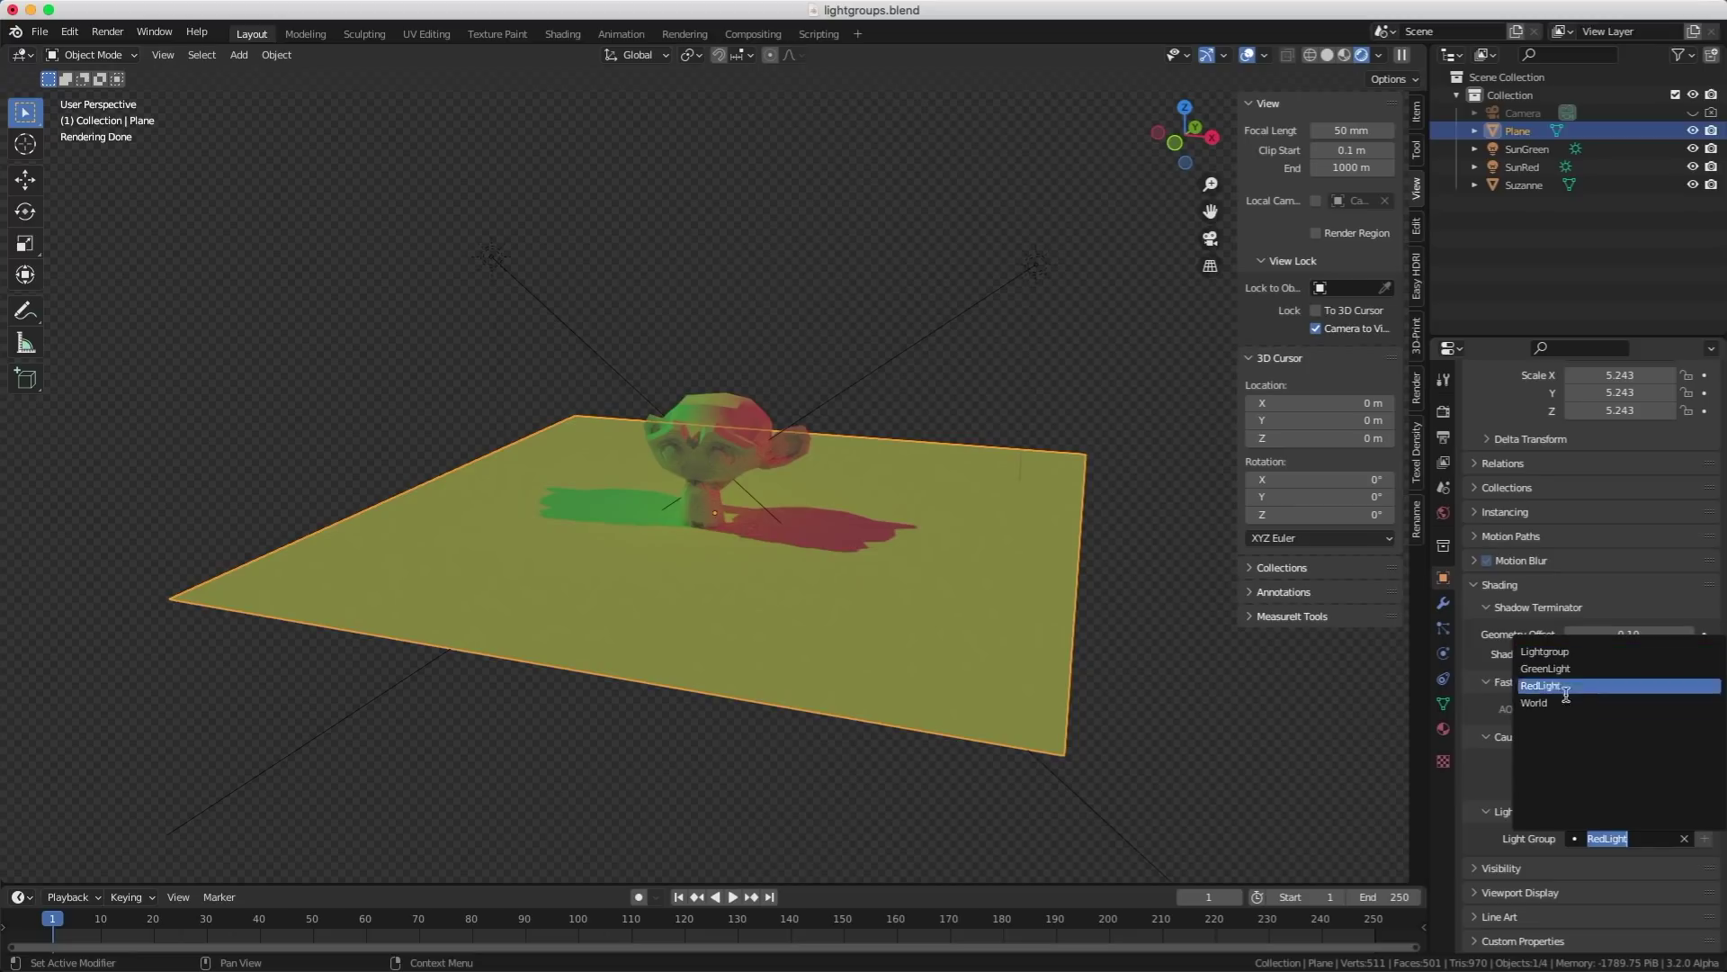
left_click(1568, 669)
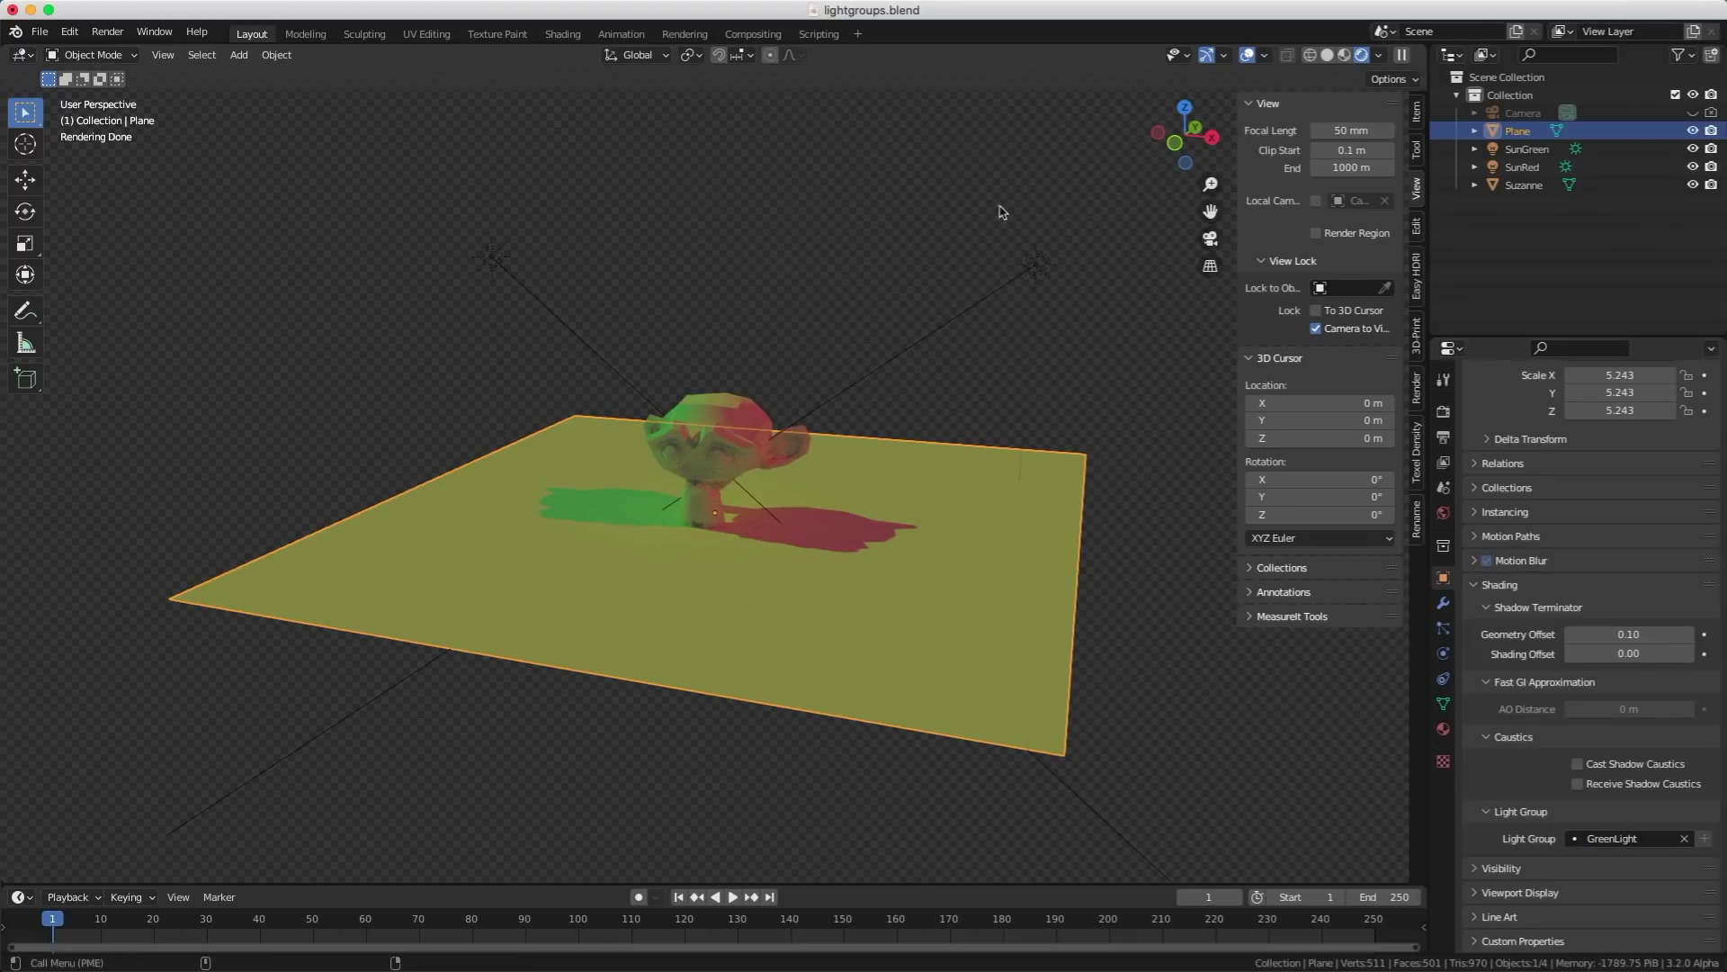
left_click(761, 38)
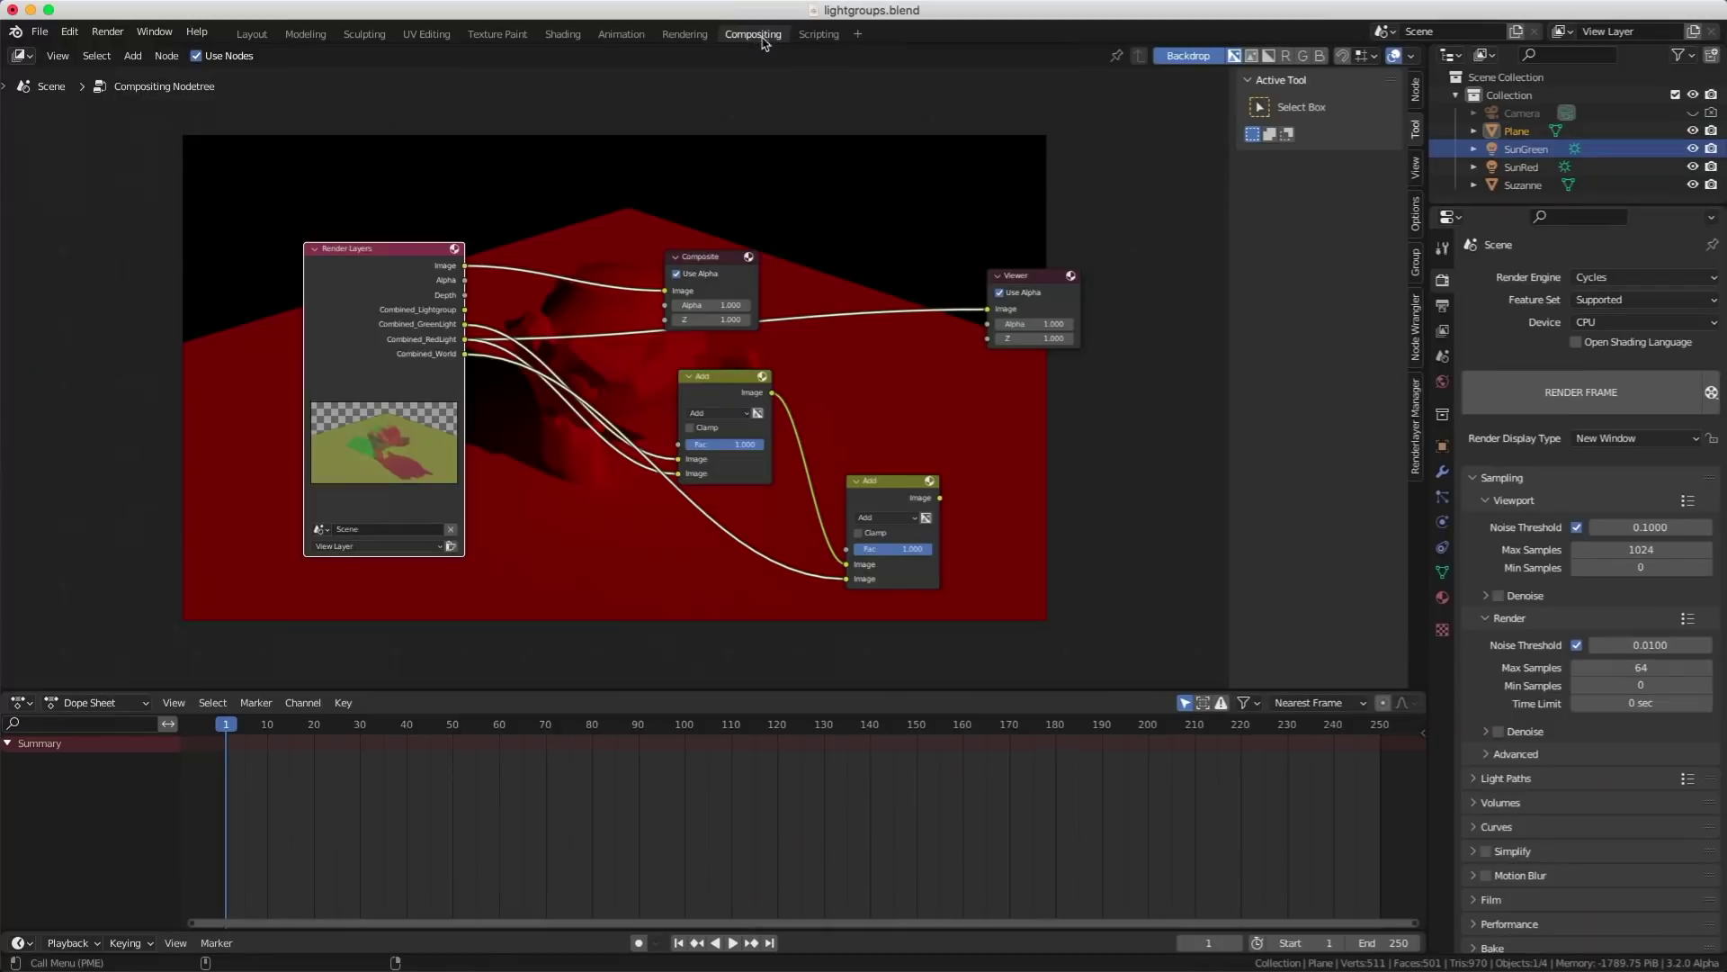
- Cycle through the render passes in the backdrop to examine the light groups after the Plane's reassignment
left_click(359, 333, "ctrl+shift")
left_click(358, 334, "ctrl+shift")
left_click(359, 333, "ctrl+shift")
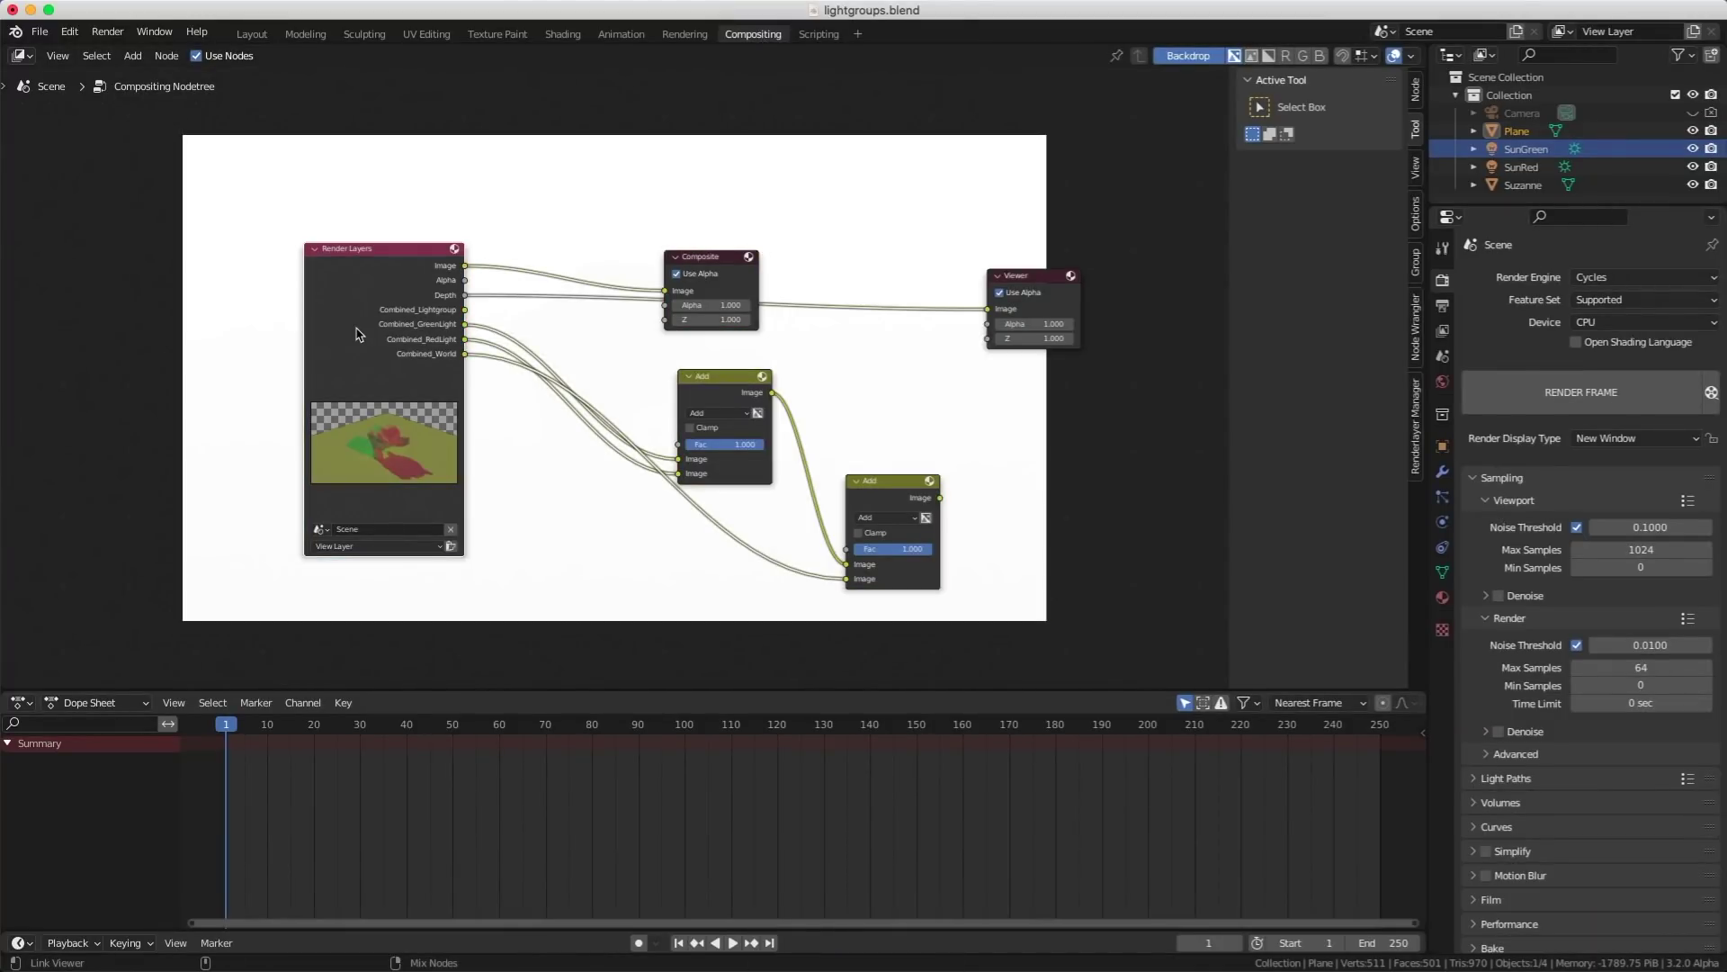
left_click(359, 334, "ctrl+shift")
left_click(358, 334, "ctrl+shift")
left_click(359, 333, "ctrl+shift")
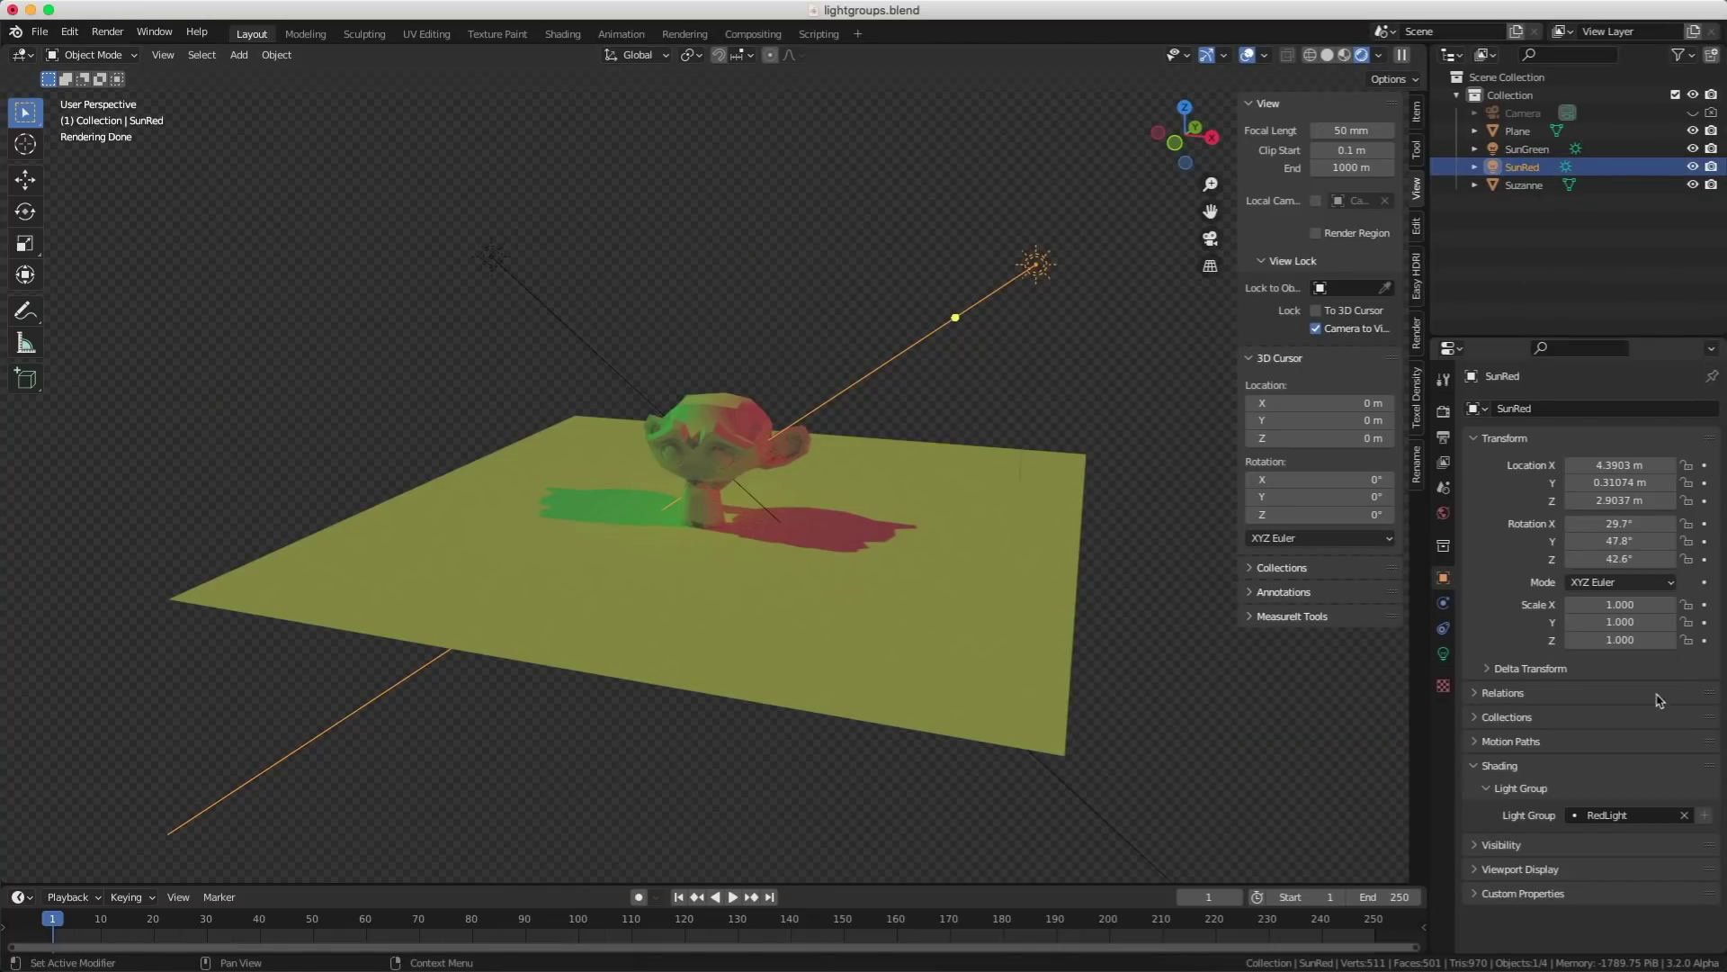
- Reselect RedLight from the light groups offered for the SunRed light
left_click(1586, 818)
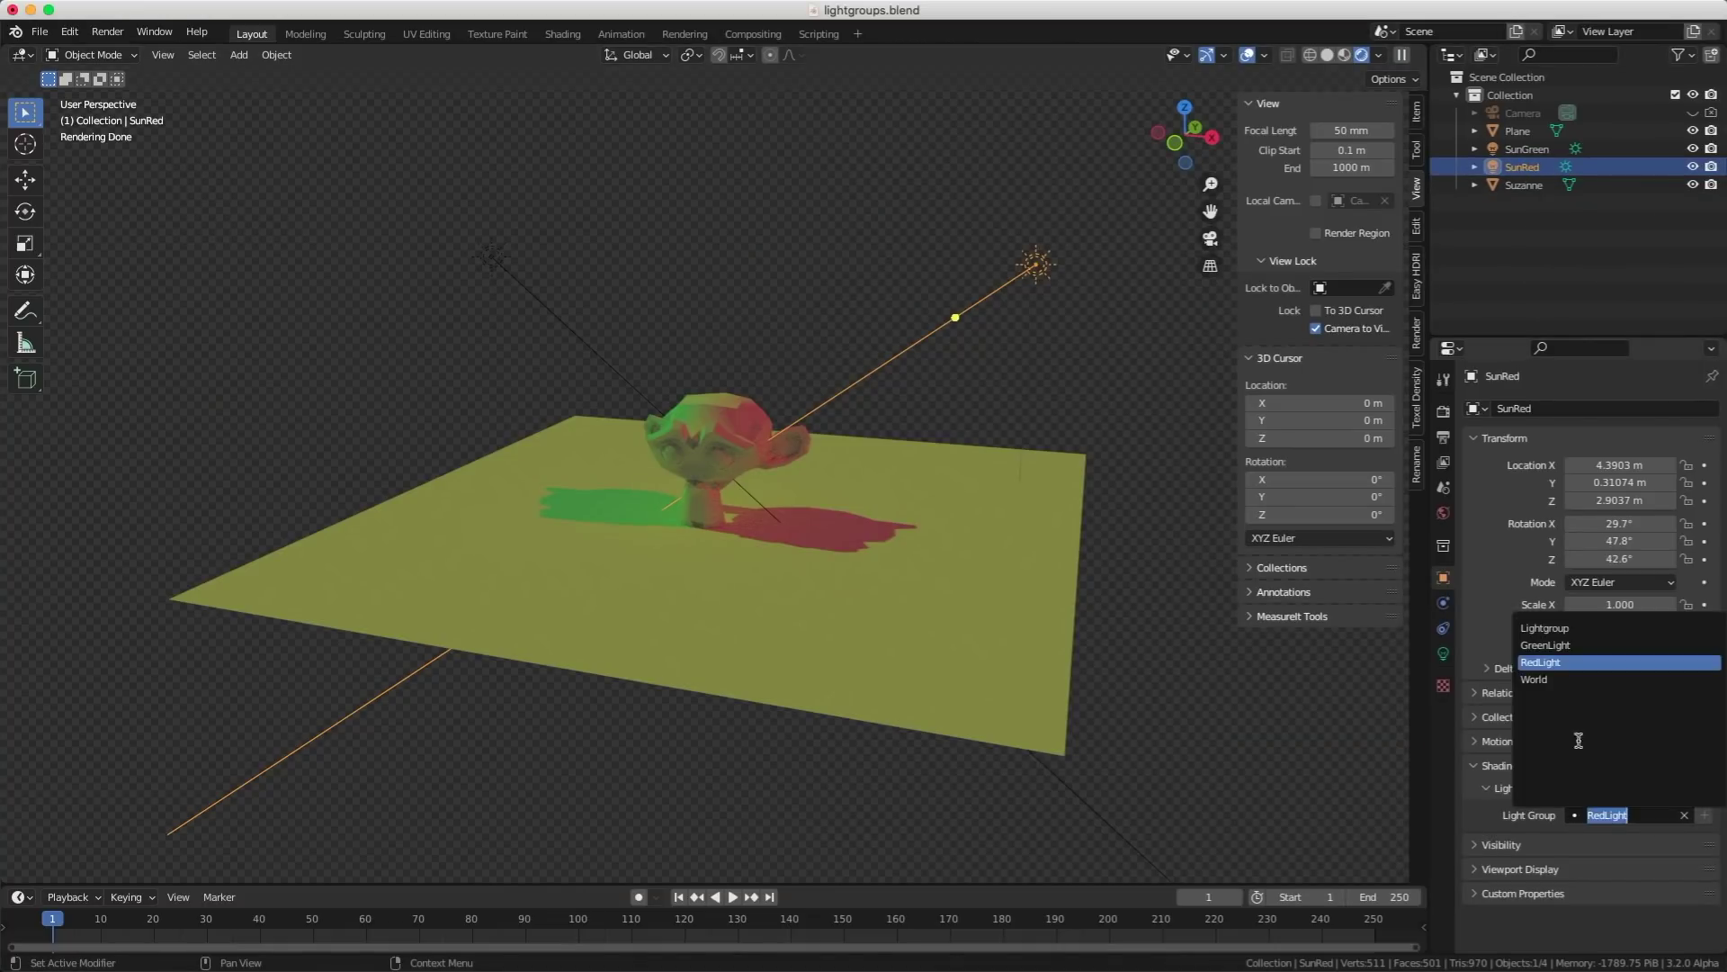
left_click(1544, 661)
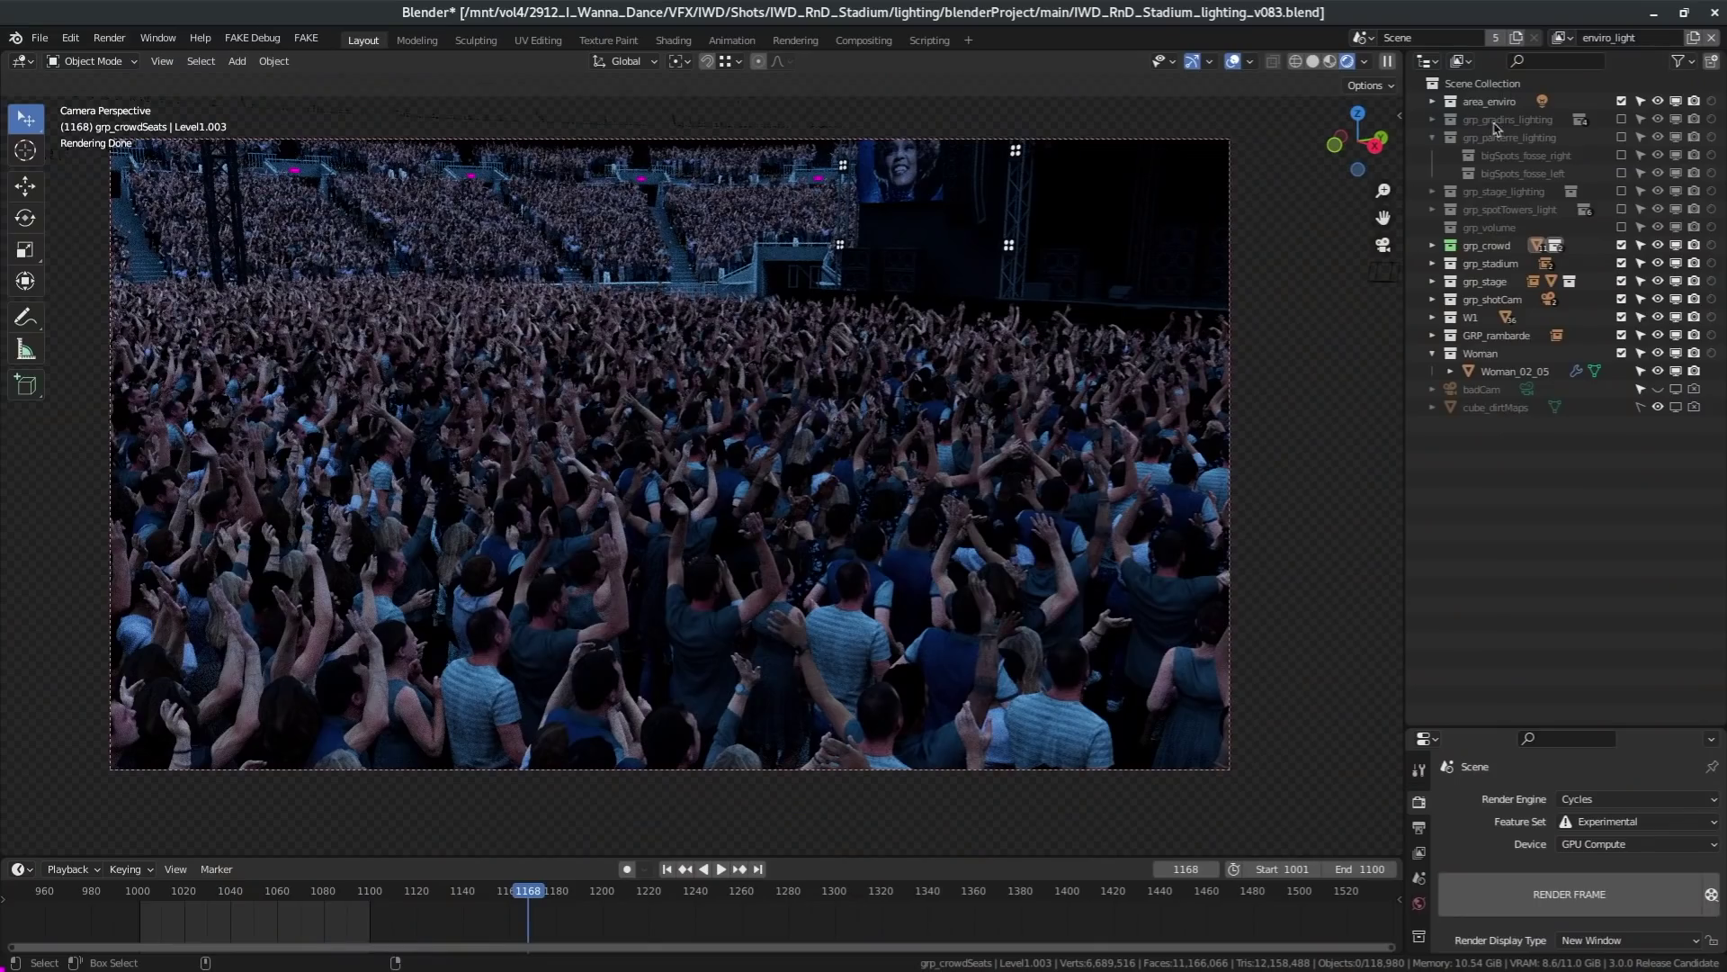
- Browse the stadium scene's view layers, switching to gradins_light and after that to spotTowers_light to view each lighting setup
left_click(1561, 41)
scroll(1489, 153, "down", 10)
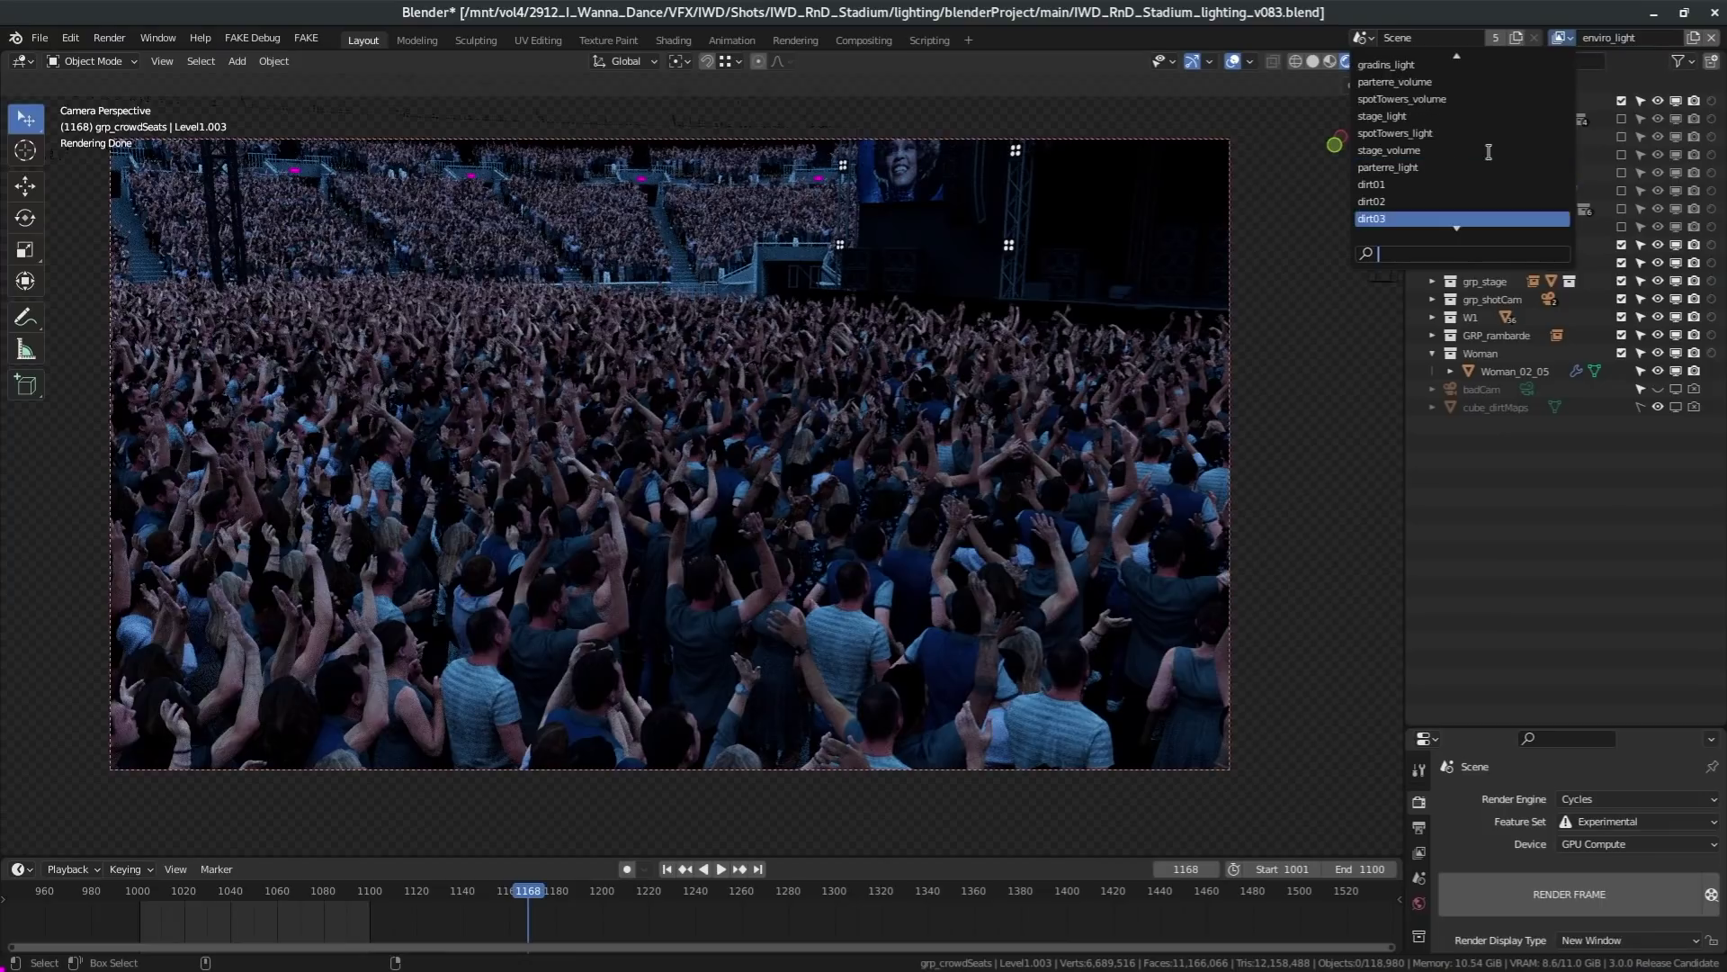
scroll(1489, 153, "down", 1)
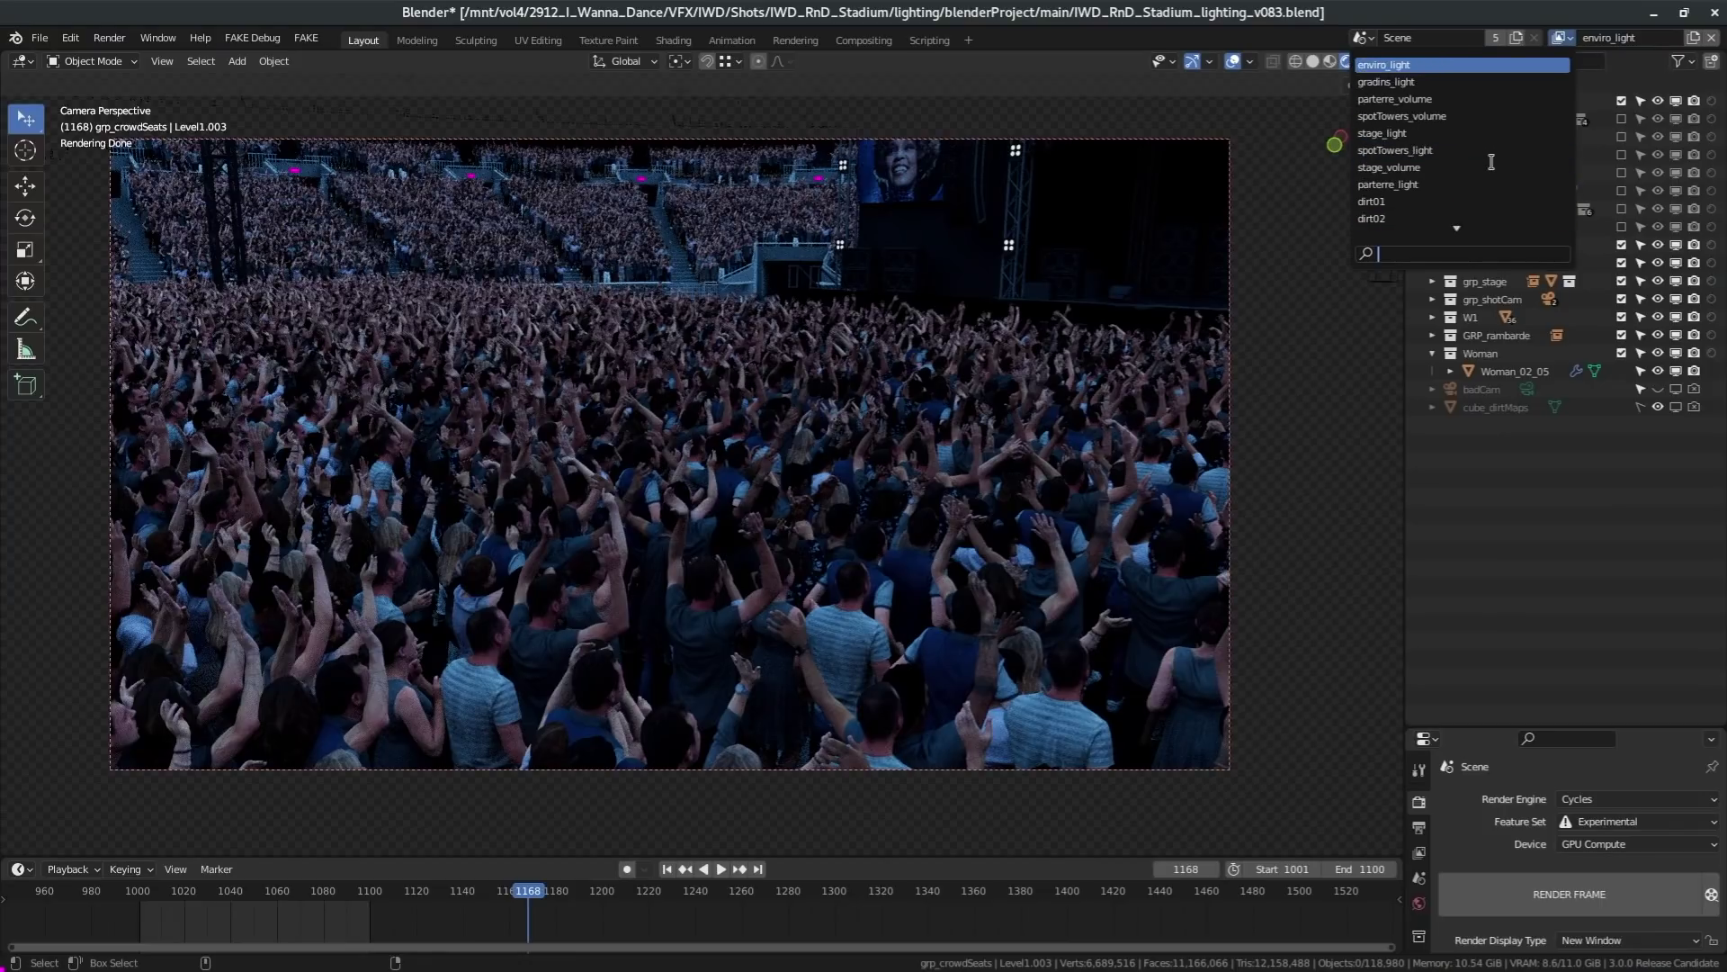
left_click(1430, 81)
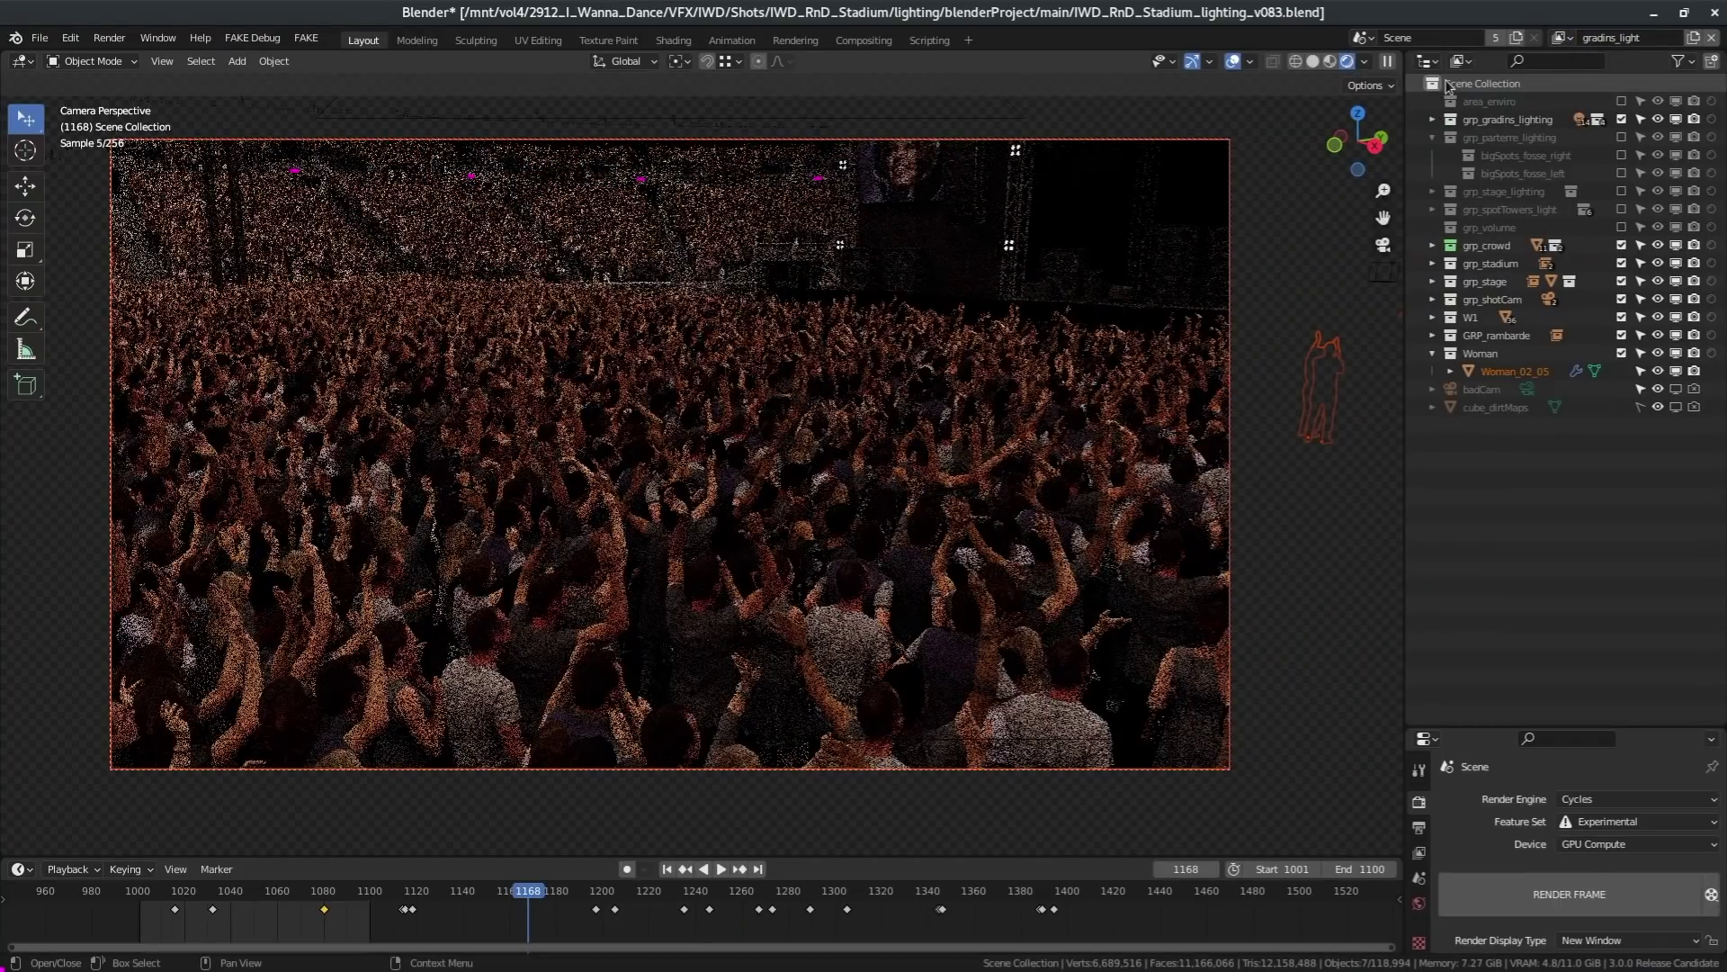
left_click(1567, 37)
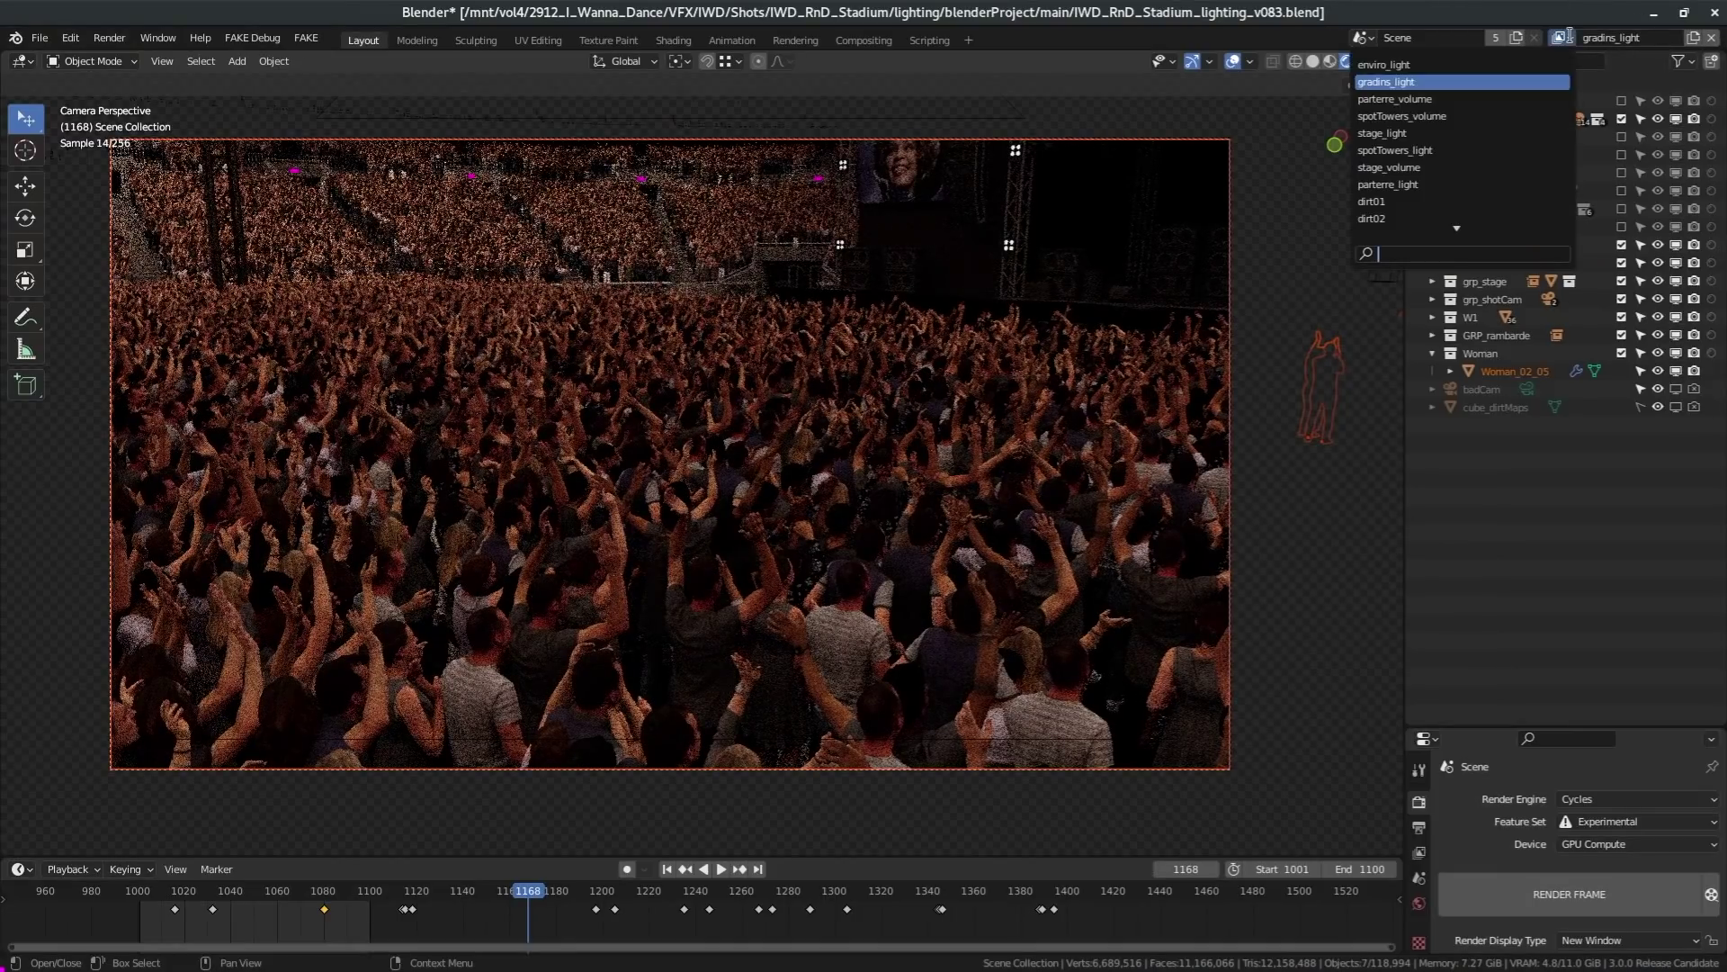
left_click(1449, 151)
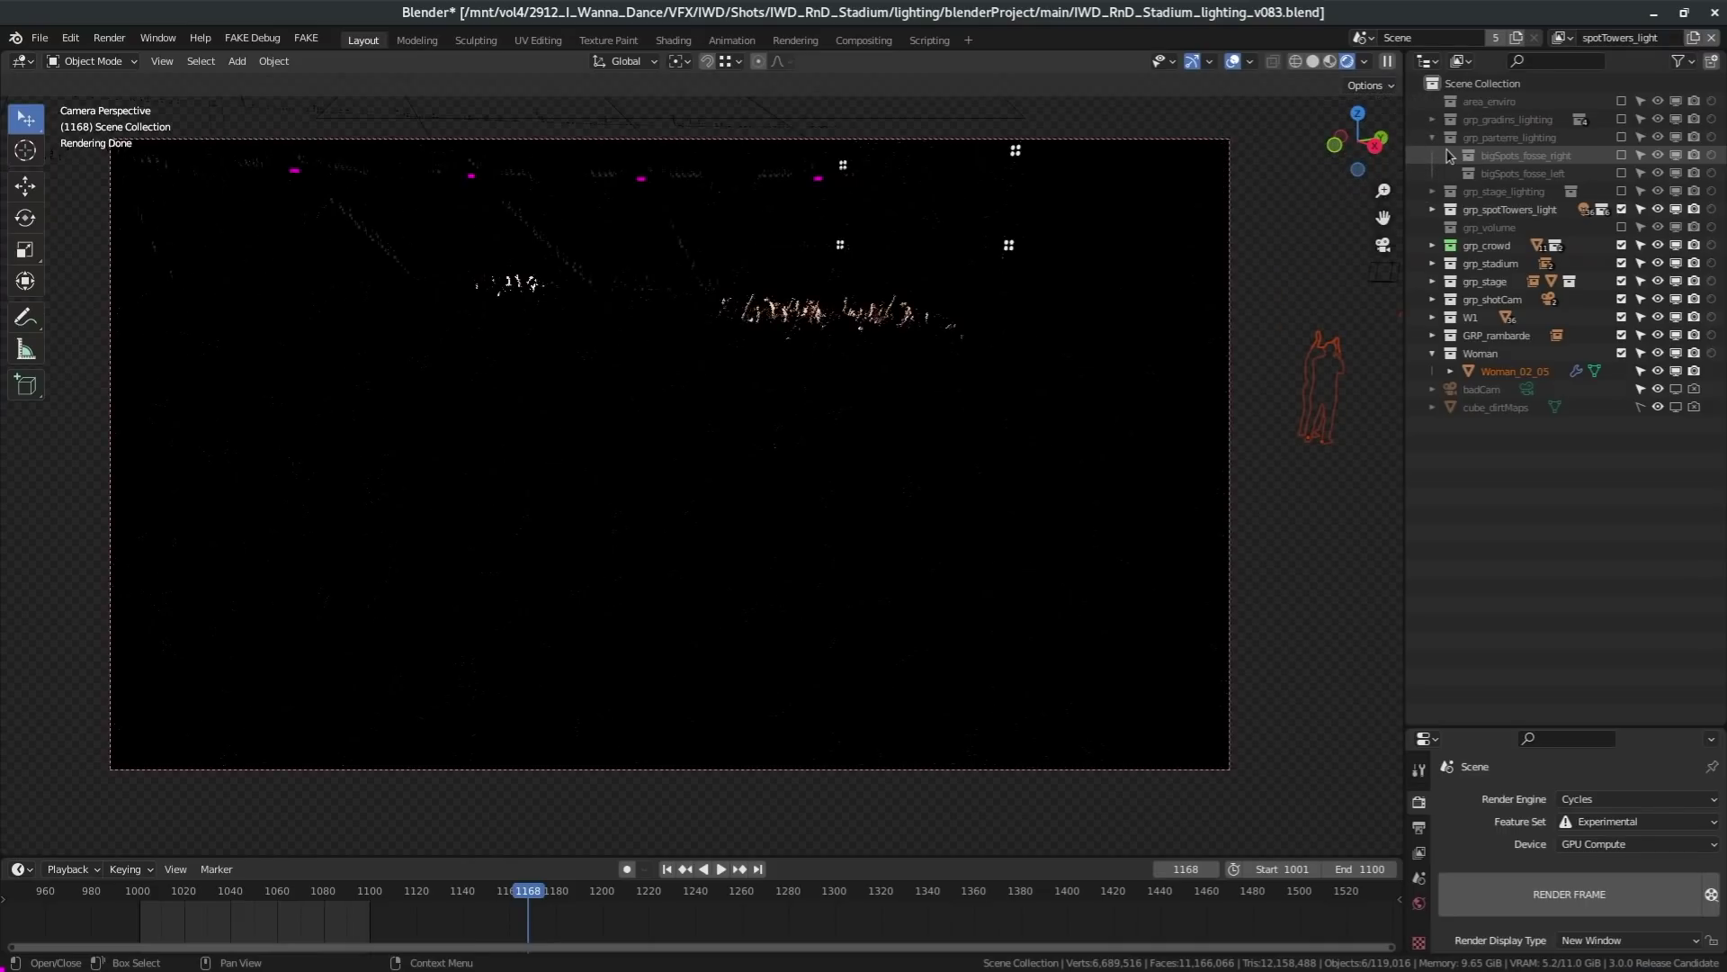
- Switch to NukeX and reconnect the LayerContactSheet10 input from Read34 to the Read36 data render to show its layers
key("alt+Tab")
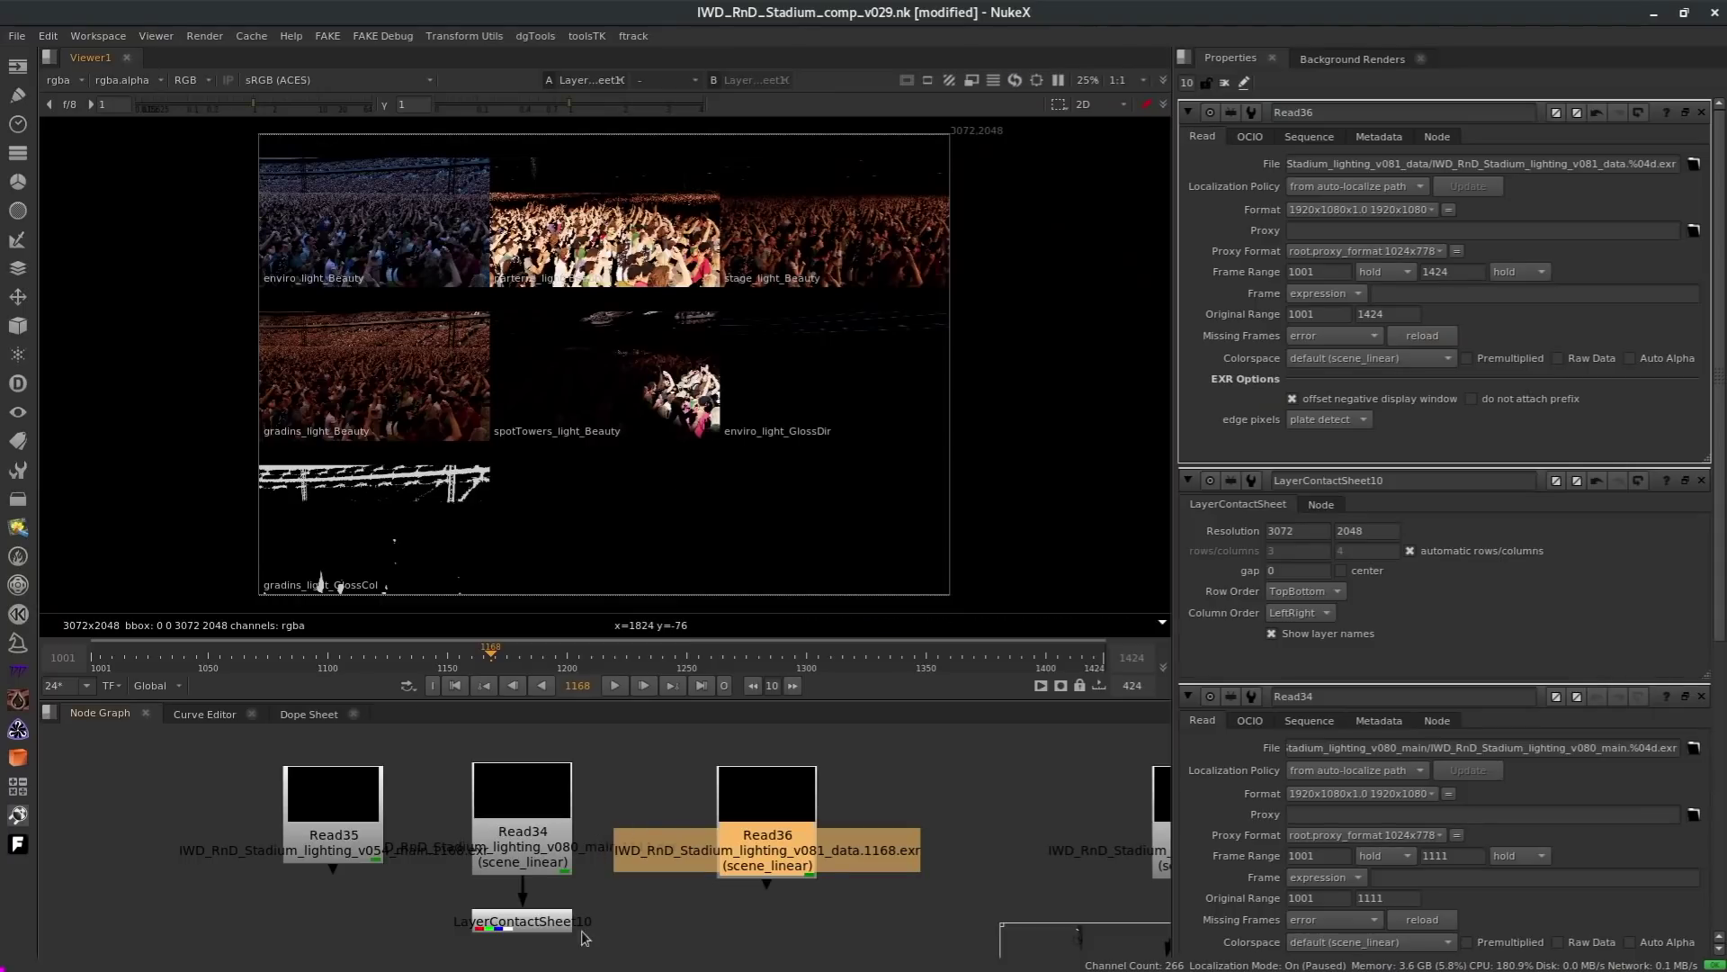
left_click_drag(520, 821, 520, 796)
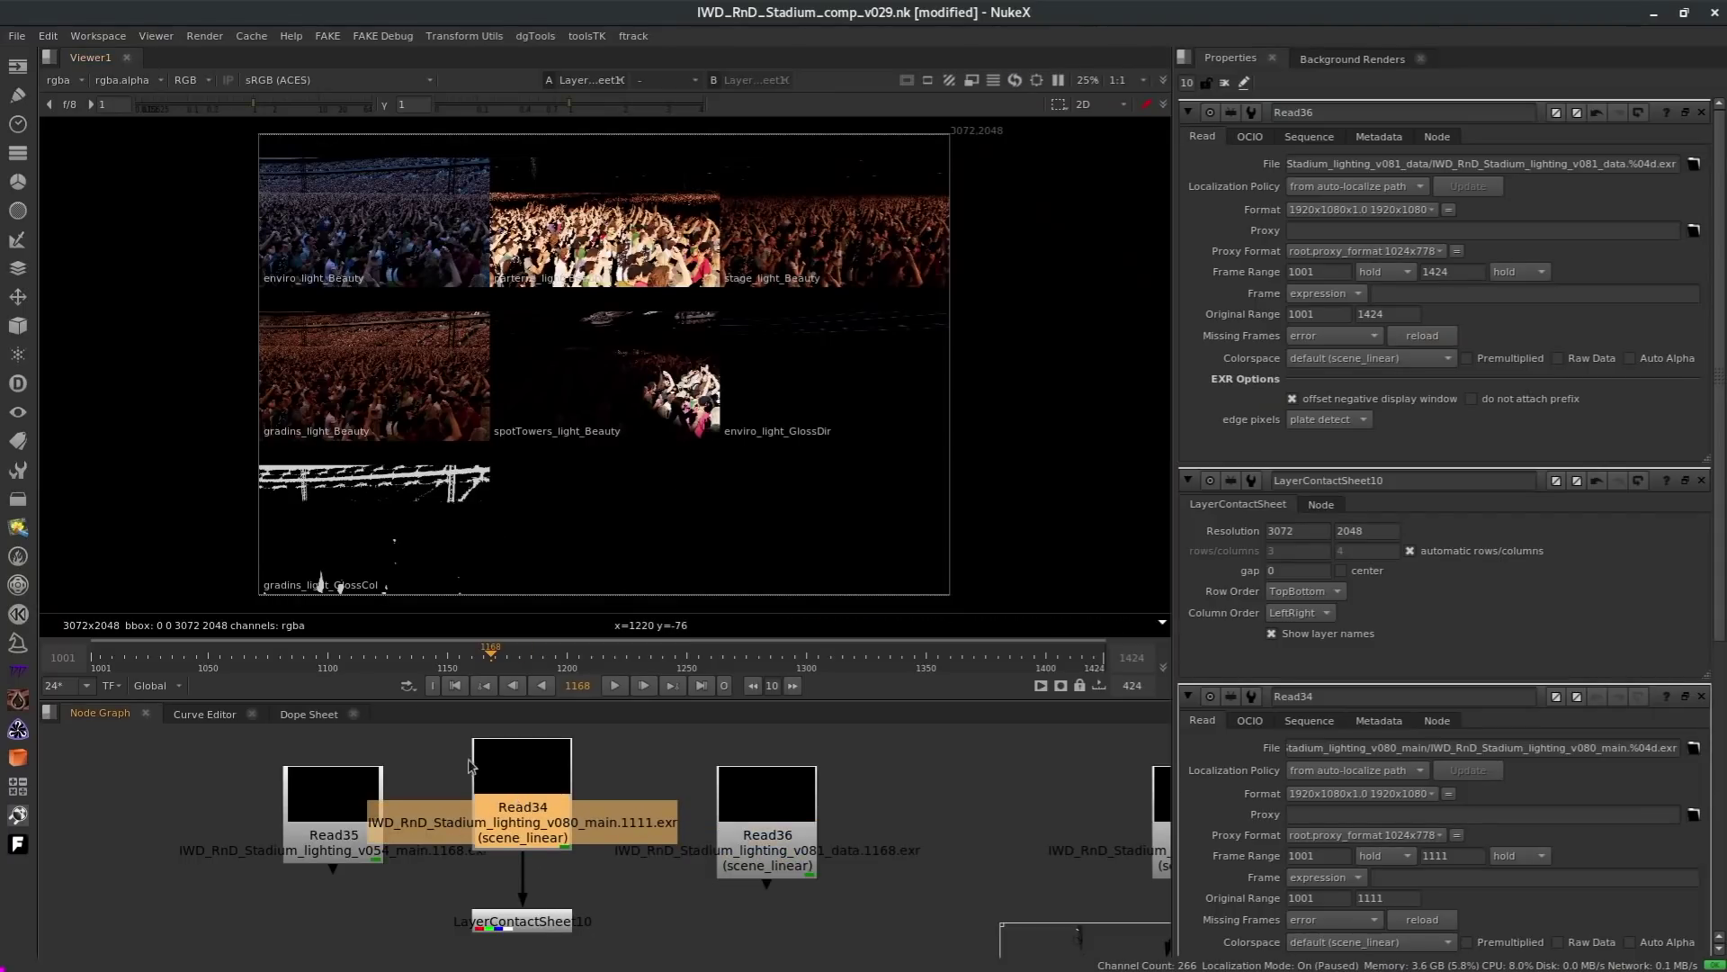
left_click_drag(522, 862, 344, 793)
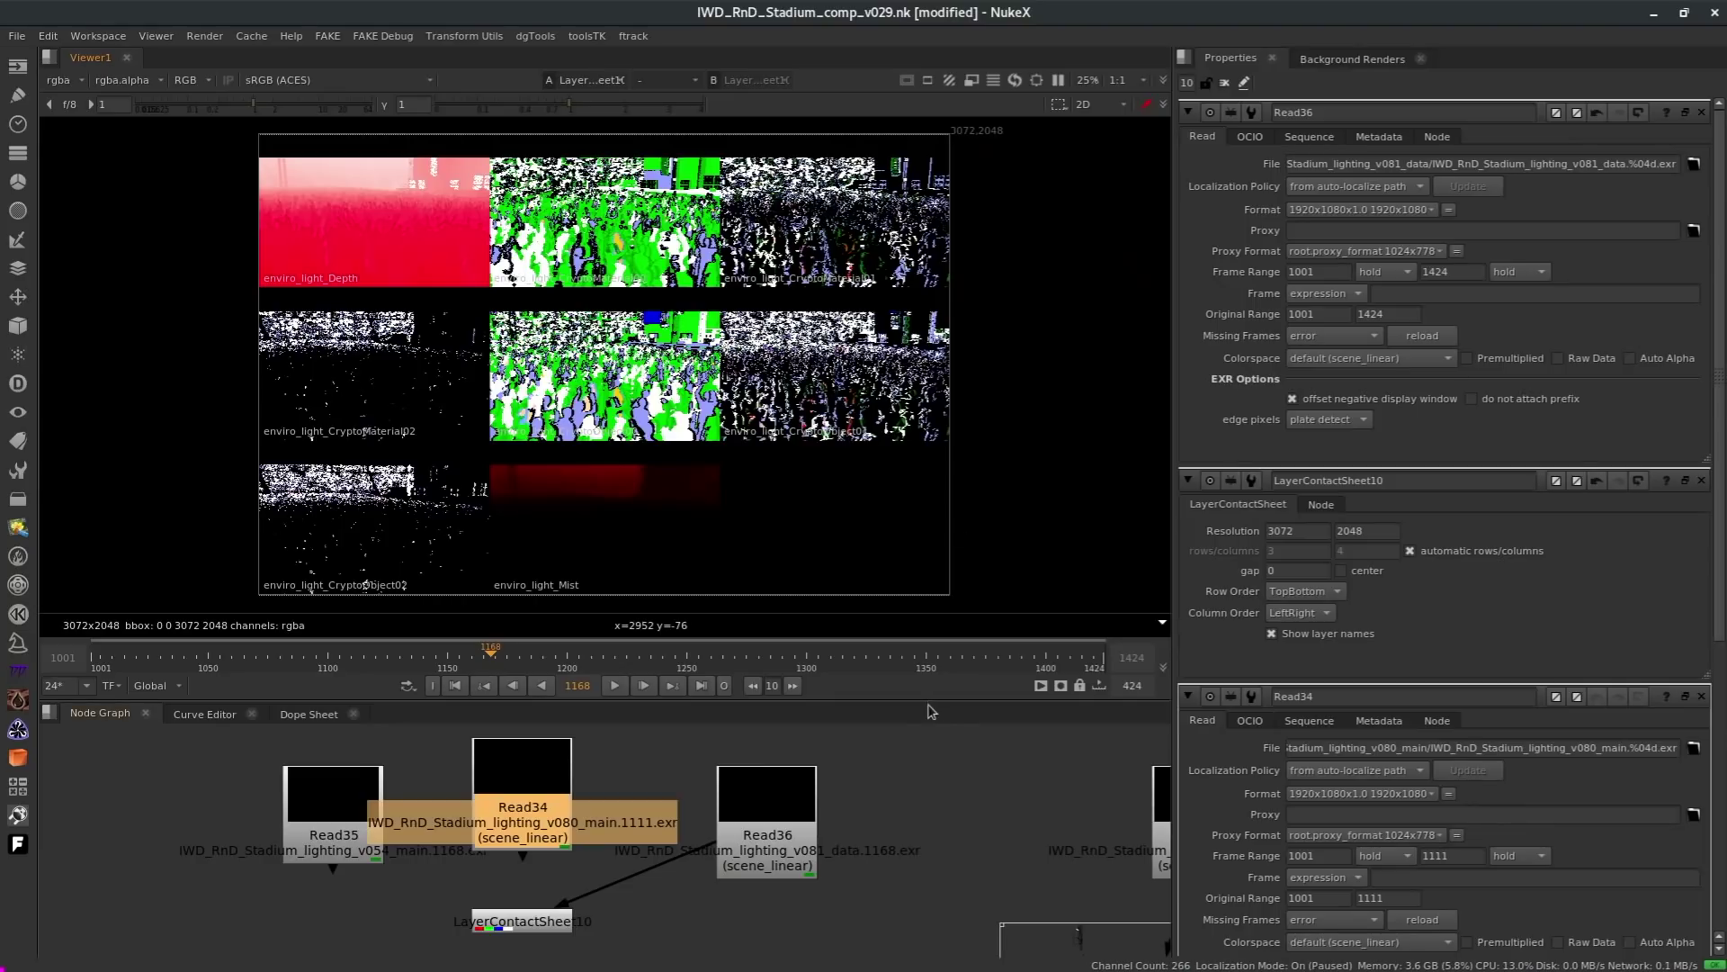
- Enlarge the node graph area and examine the stadium comp's node tree from the render reads down to its final nodes
left_click_drag(928, 696, 927, 470)
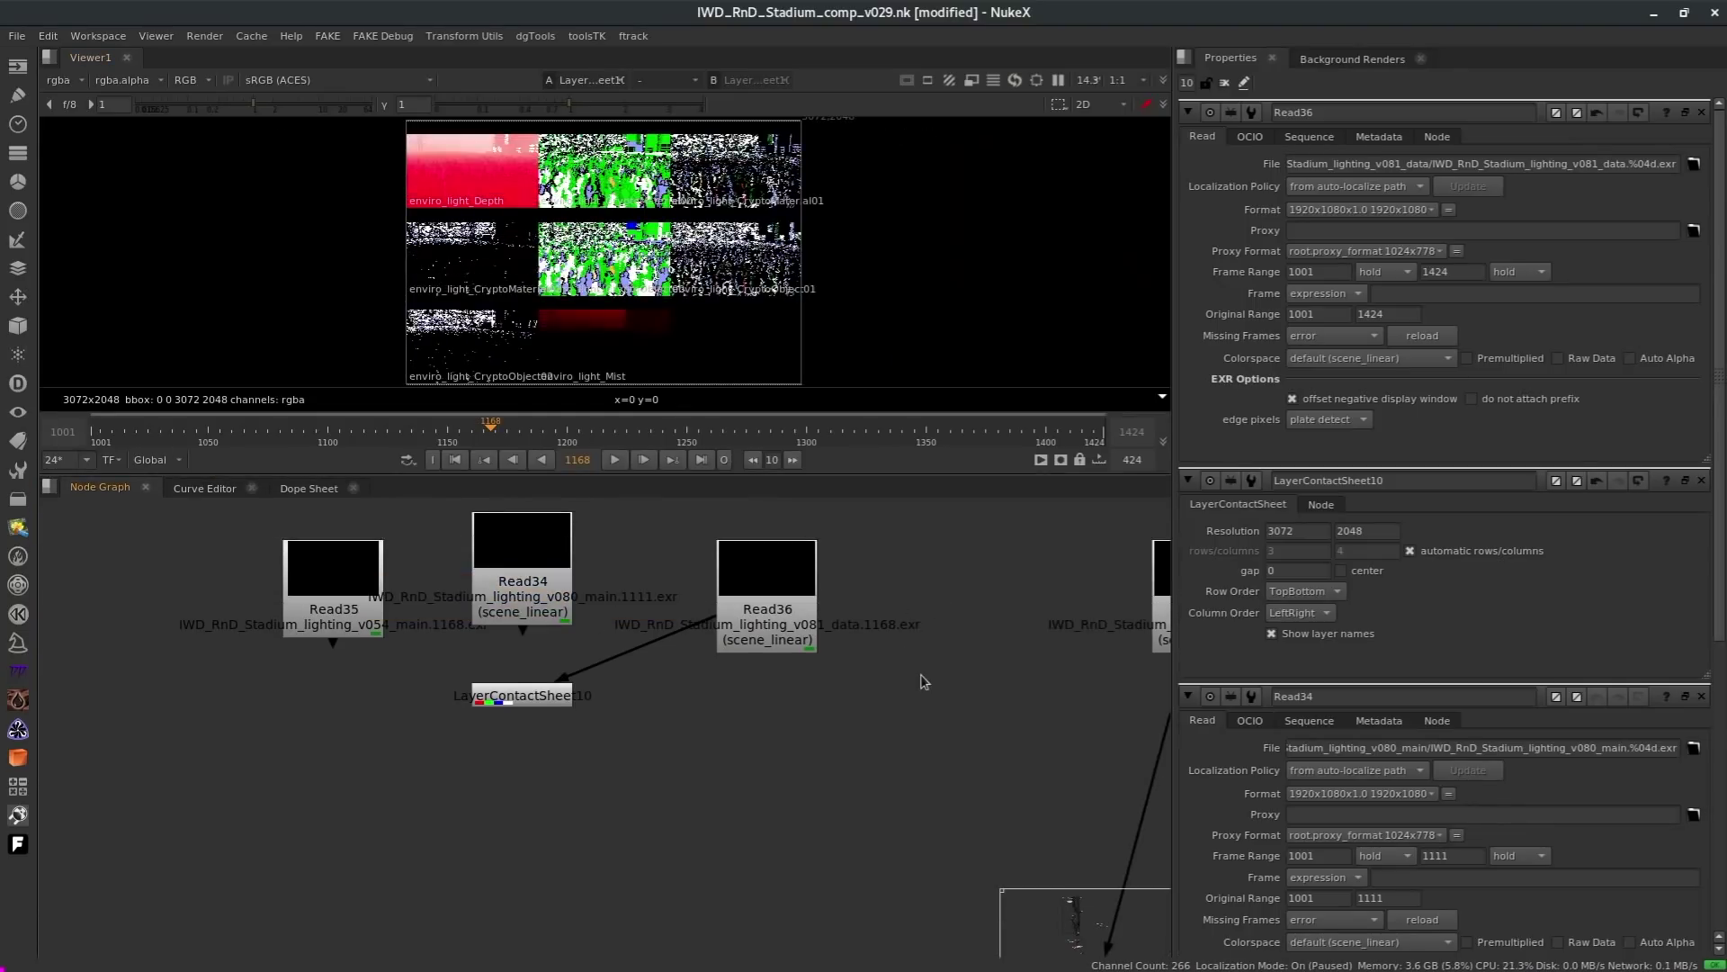
scroll(926, 680, "down", 5)
scroll(926, 680, "down", 5)
scroll(987, 699, "up", 3)
scroll(987, 699, "up", 3)
middle_click_drag(987, 699, 900, 648)
scroll(718, 871, "up", 3)
scroll(717, 871, "down", 3)
scroll(771, 627, "up", 4)
middle_click_drag(774, 627, 810, 539)
scroll(809, 540, "down", 3)
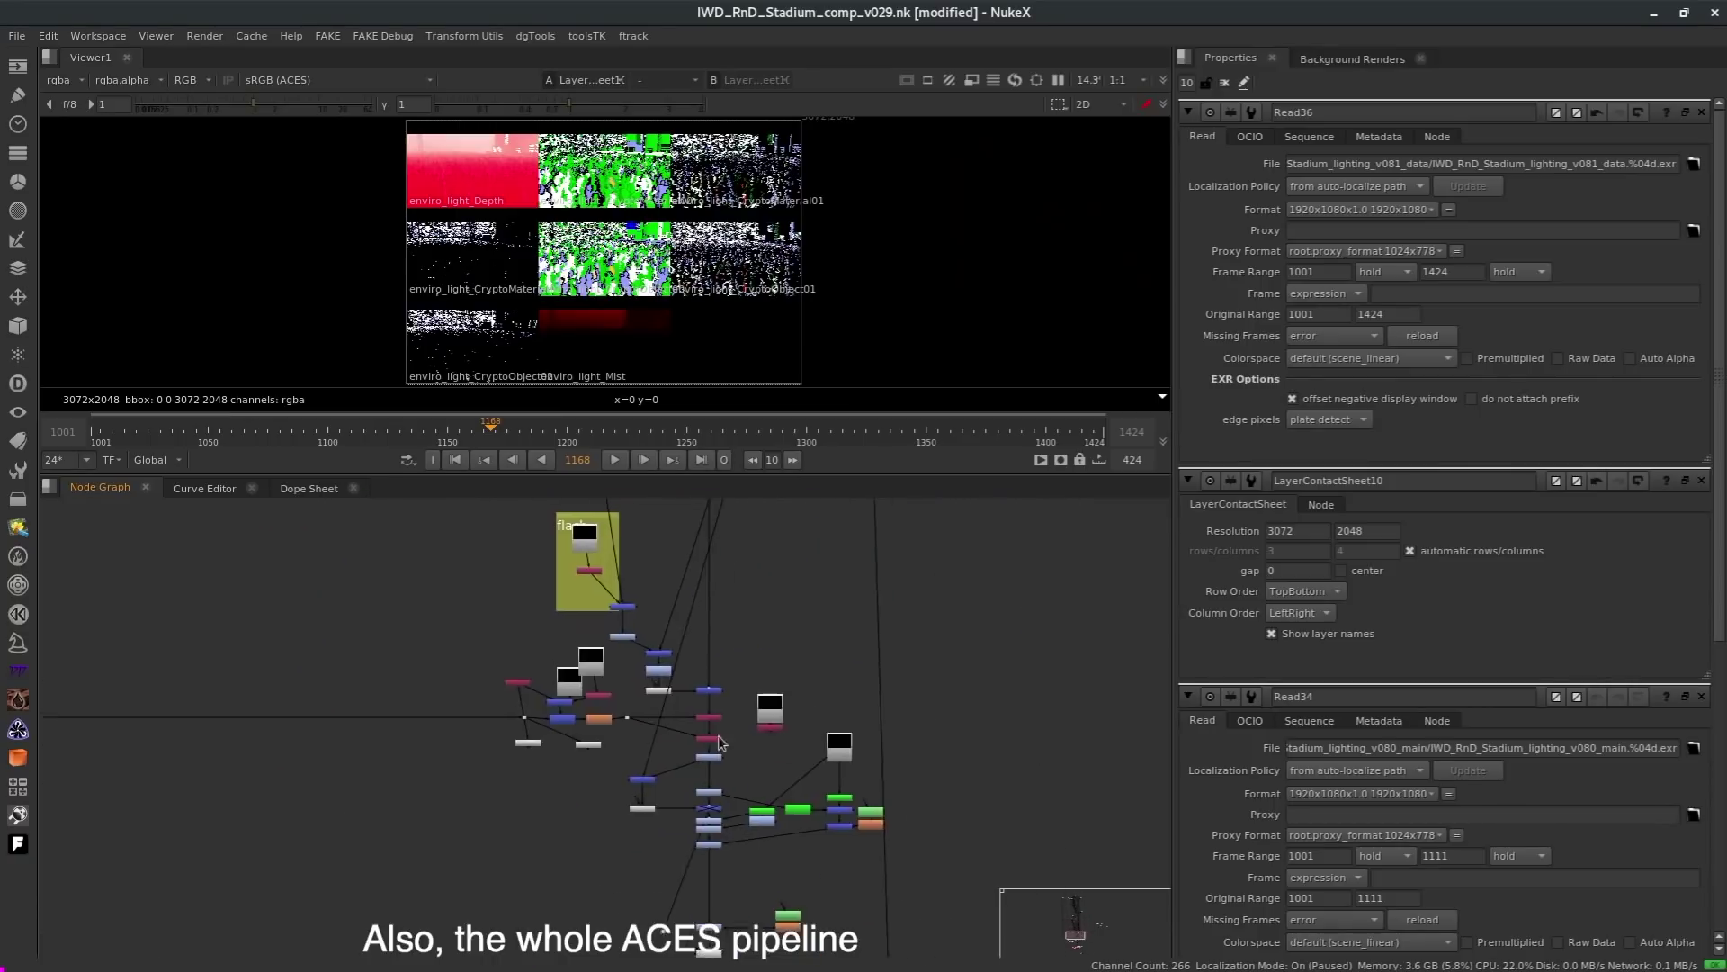
scroll(782, 669, "up", 4)
middle_click_drag(782, 670, 791, 716)
scroll(806, 802, "down", 3)
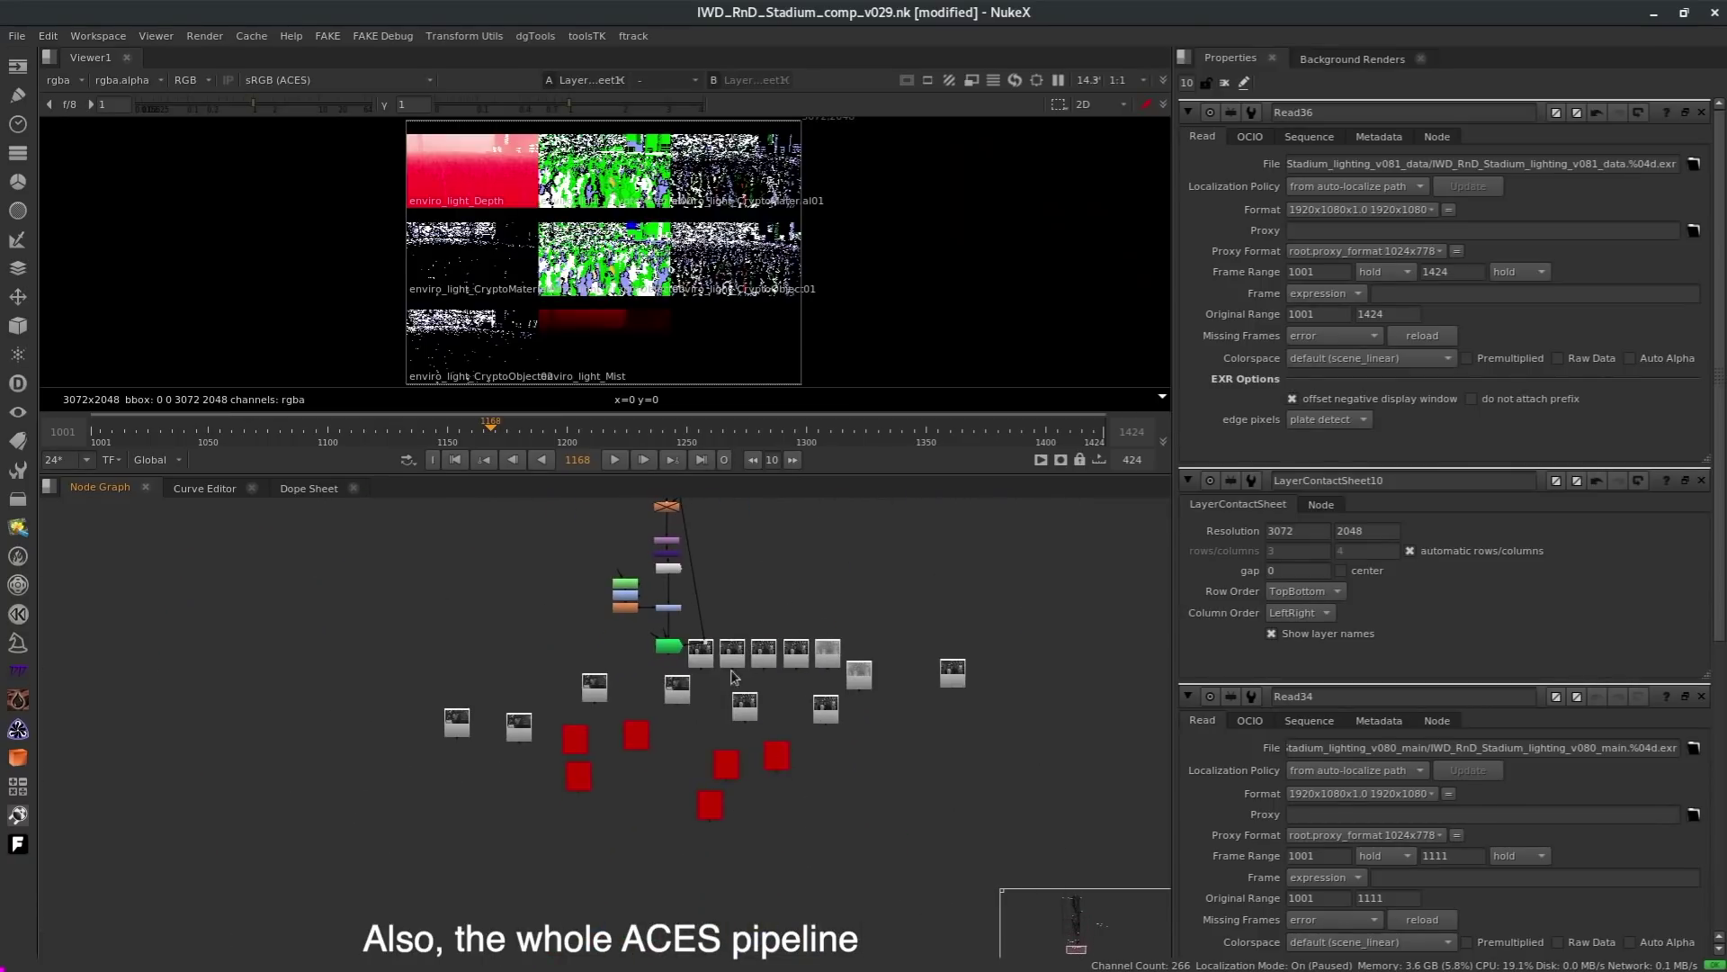